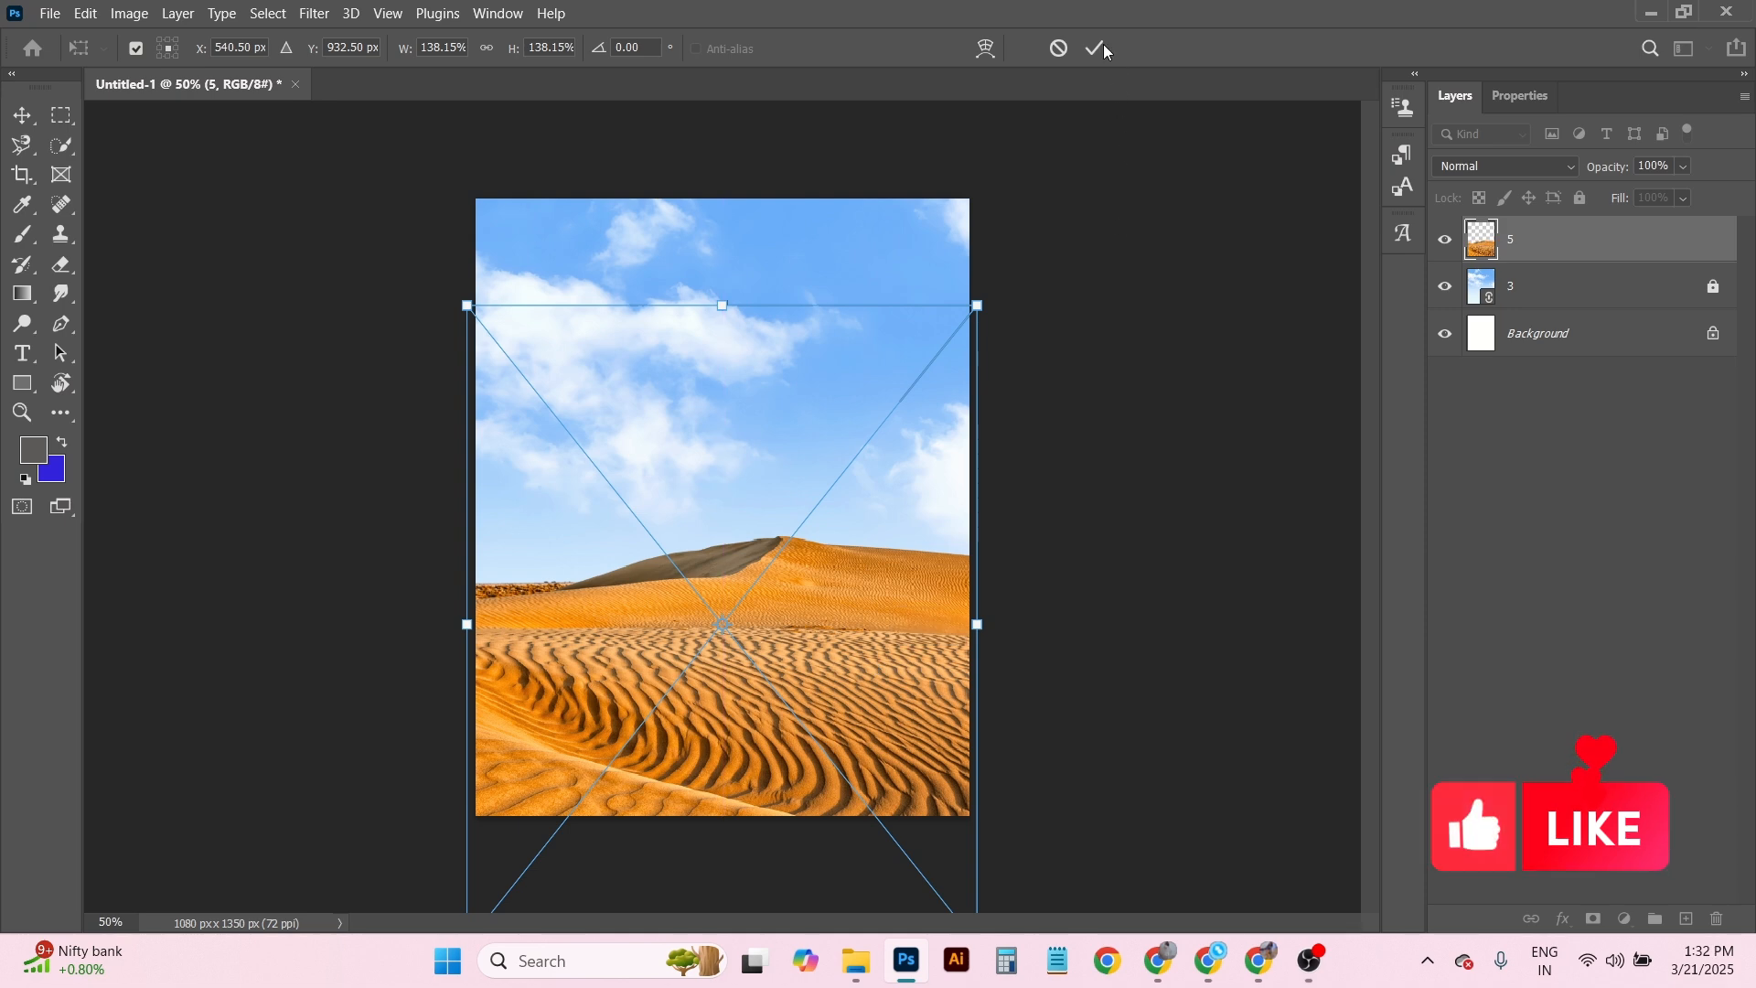
Place image 4 as a linked palace at the canvas's left edge, scaled to about 84%, and move its layer beneath desert layer 5.
key(Return)
click(50, 13)
click(107, 464)
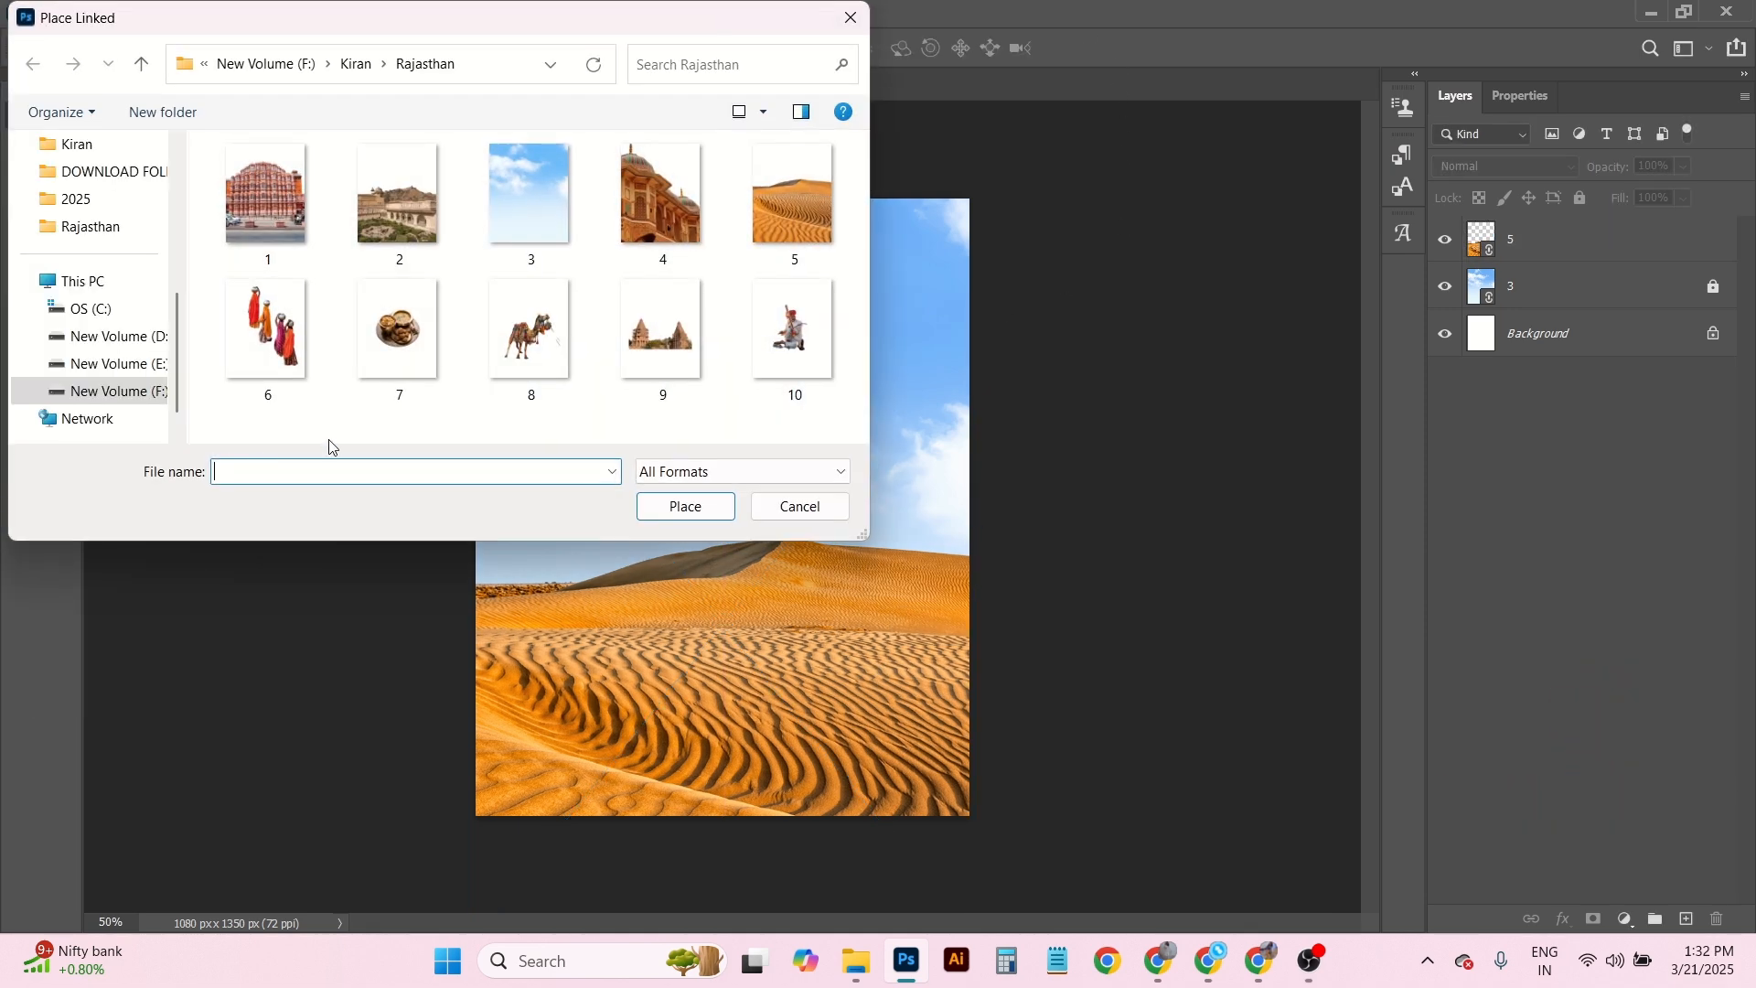
click(655, 201)
click(682, 506)
drag(664, 375, 684, 379)
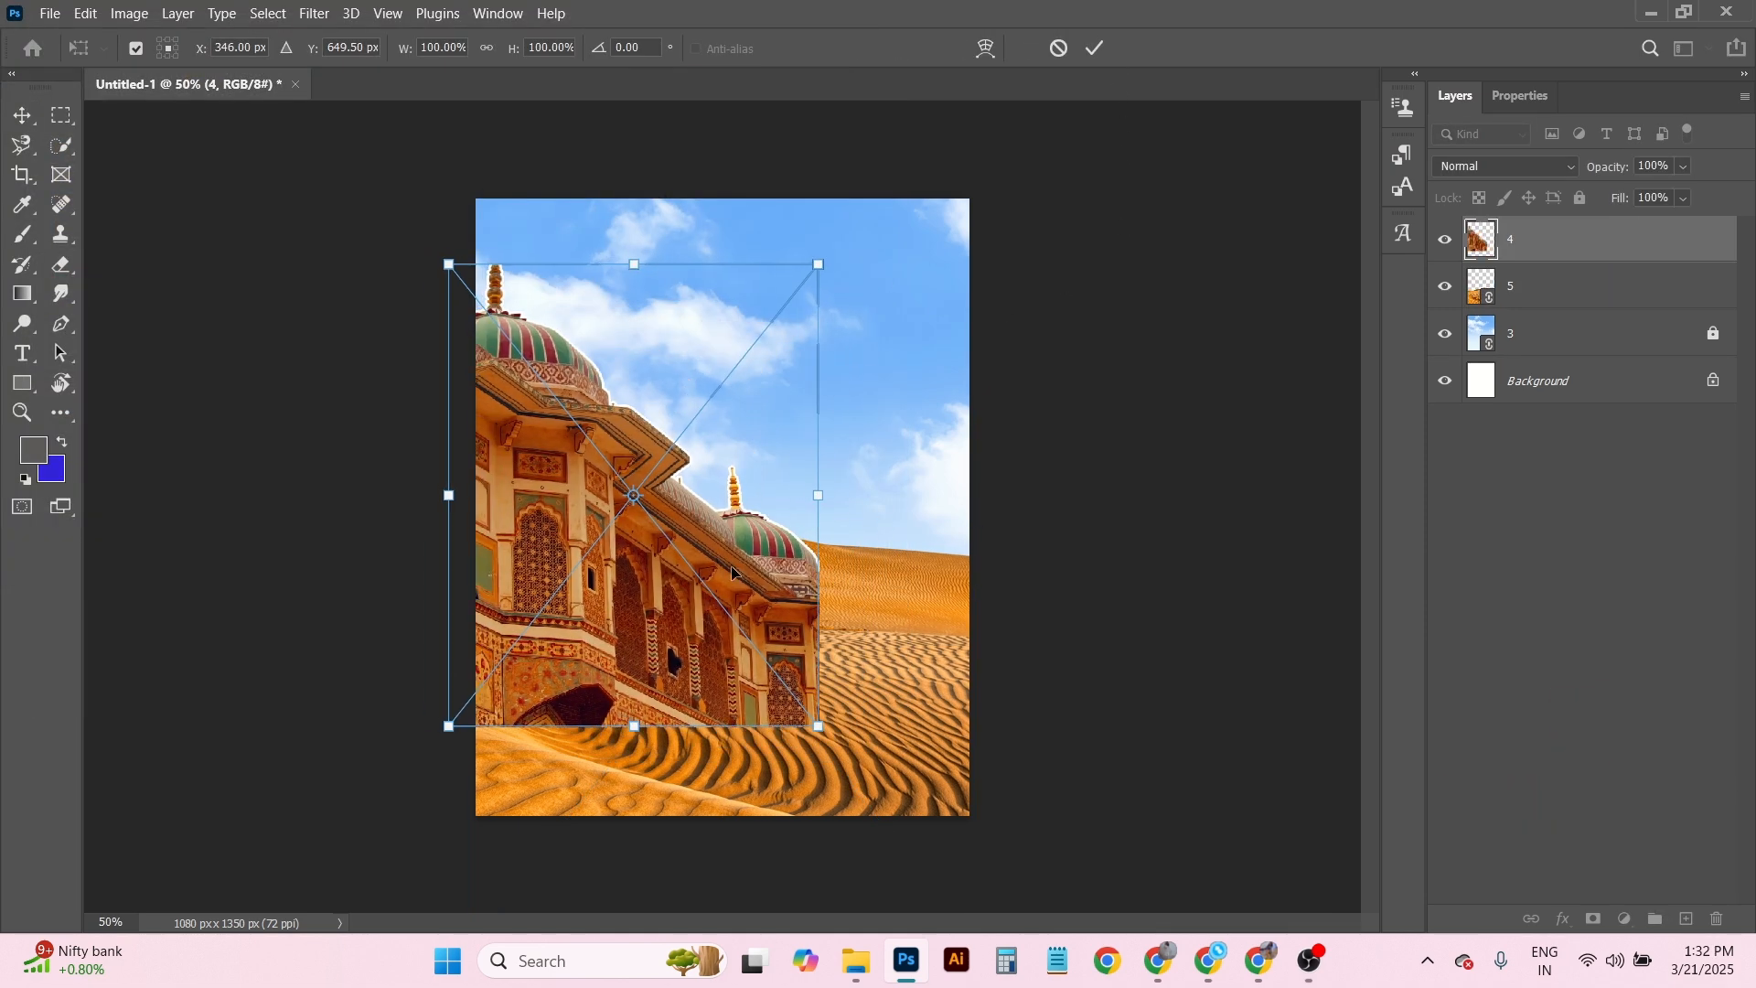
drag(819, 727, 737, 598)
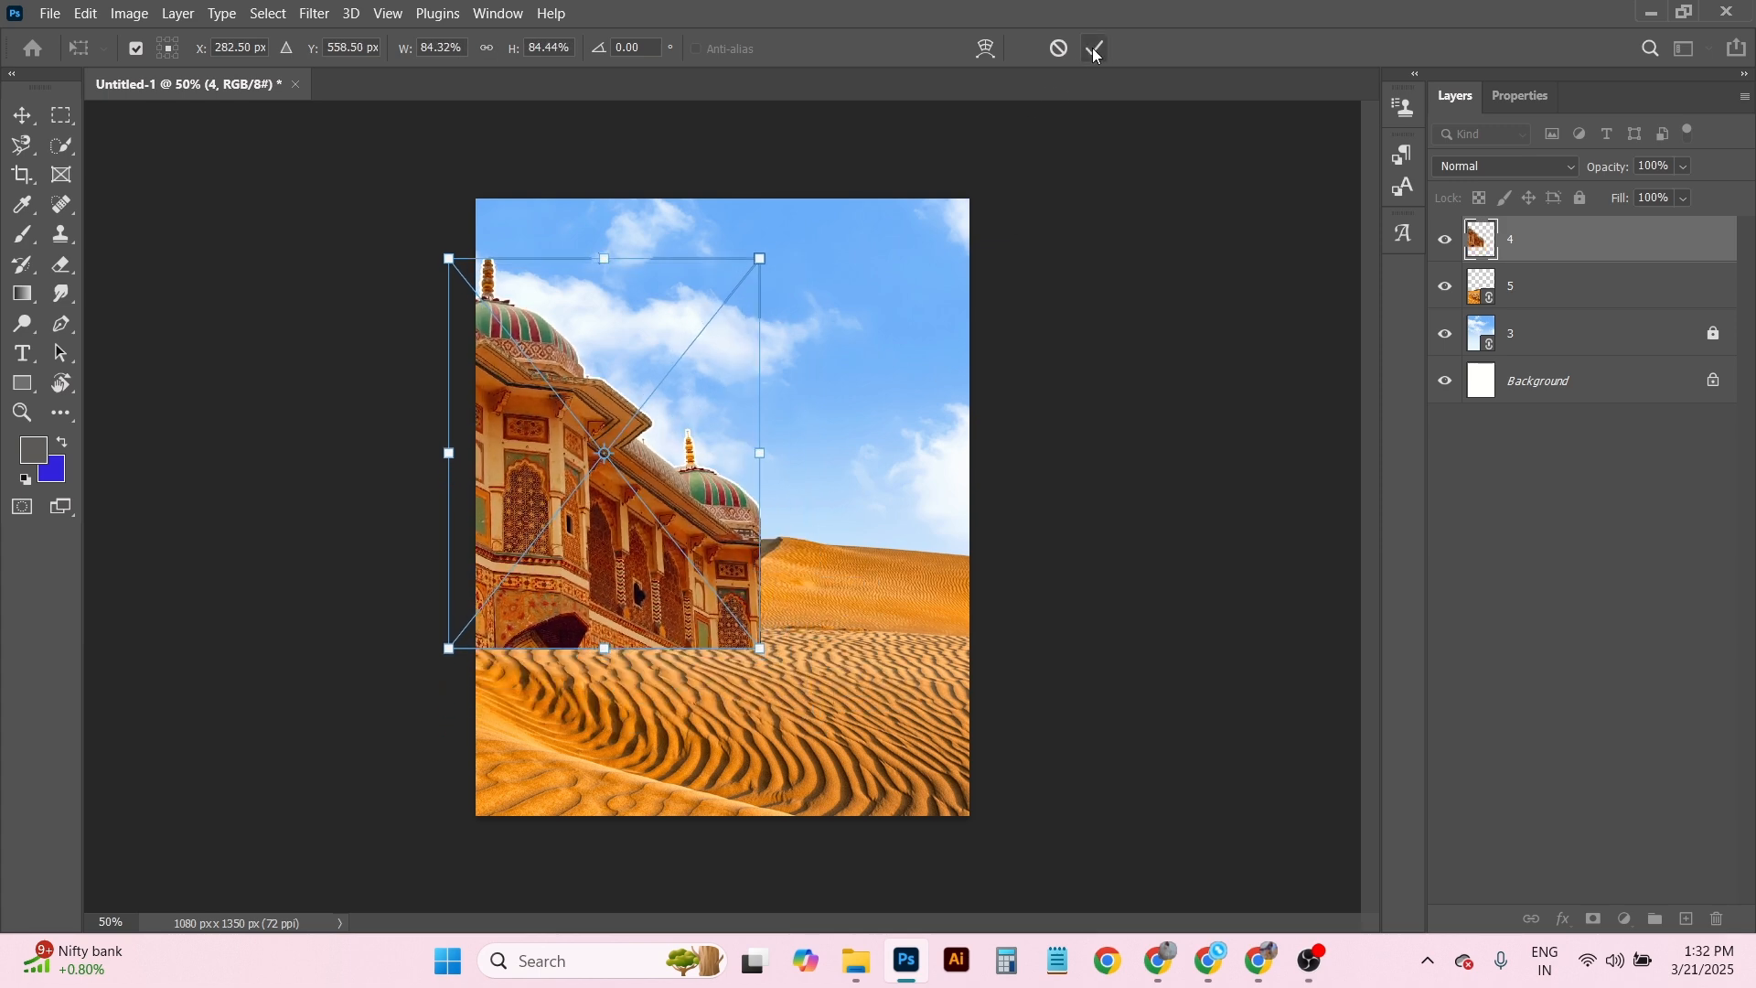
click(1097, 50)
drag(1601, 242, 1607, 319)
Place image 2 as a linked layer and position the fort along the canvas's right side, above the dunes.
click(51, 13)
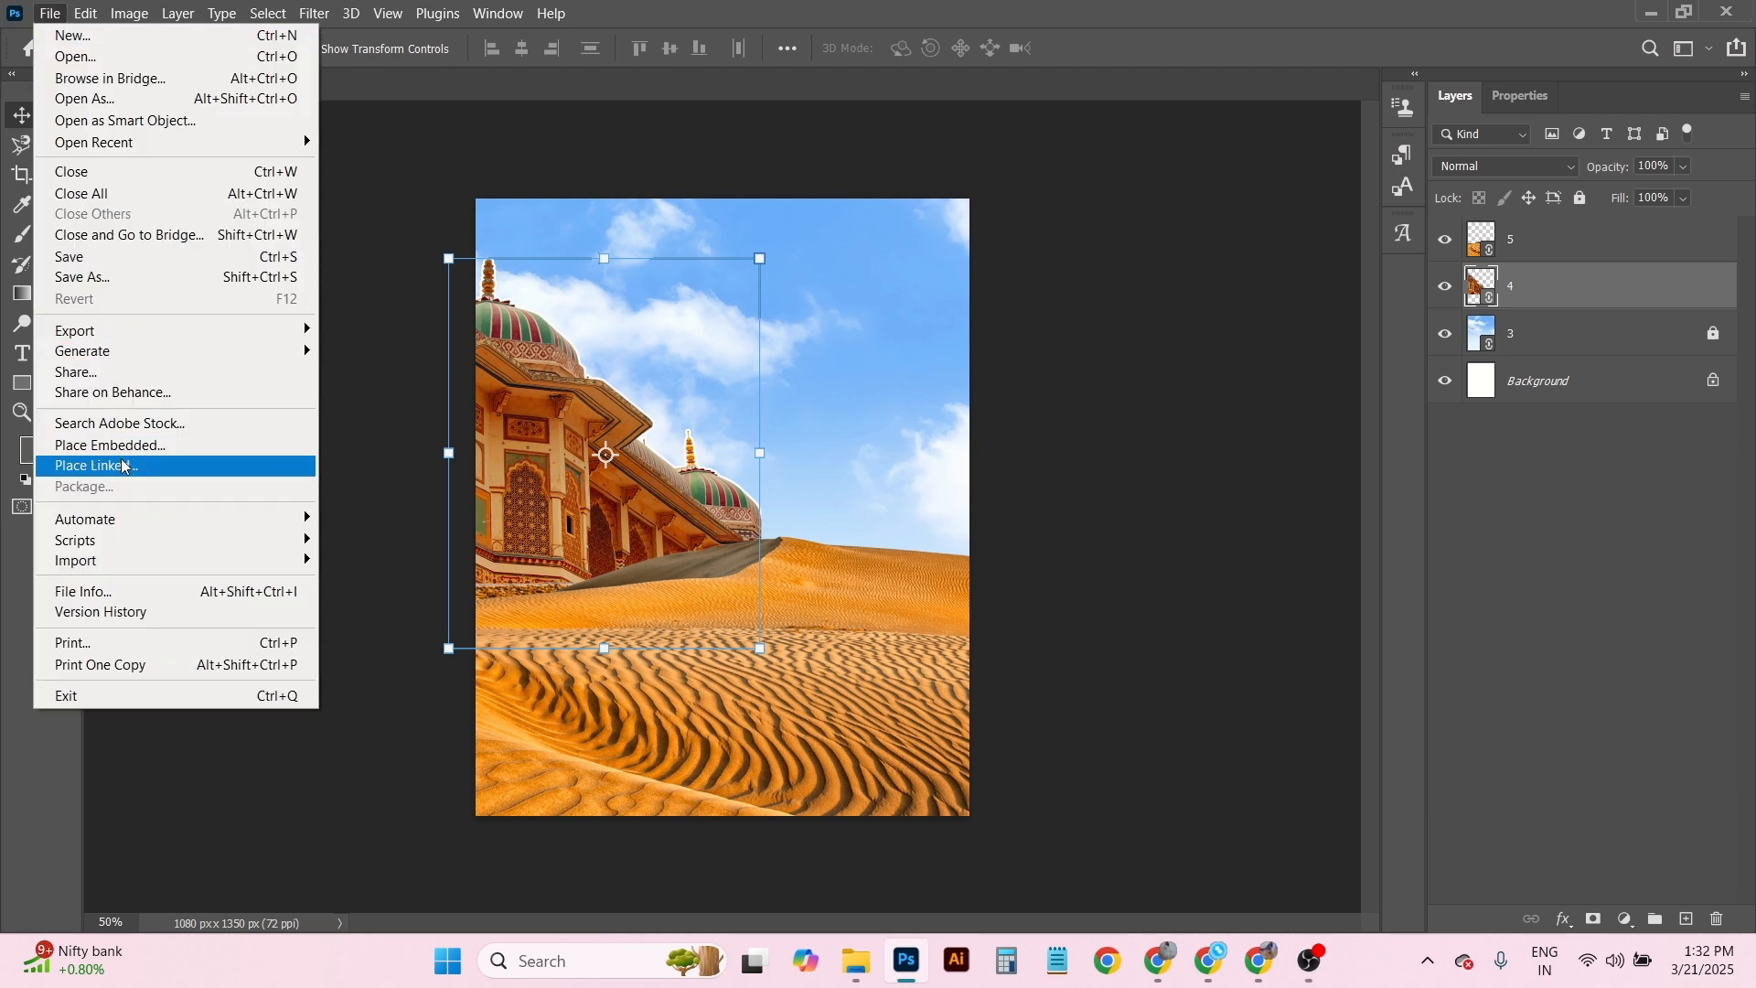
click(118, 458)
click(396, 204)
click(686, 506)
drag(846, 482, 932, 363)
click(1095, 48)
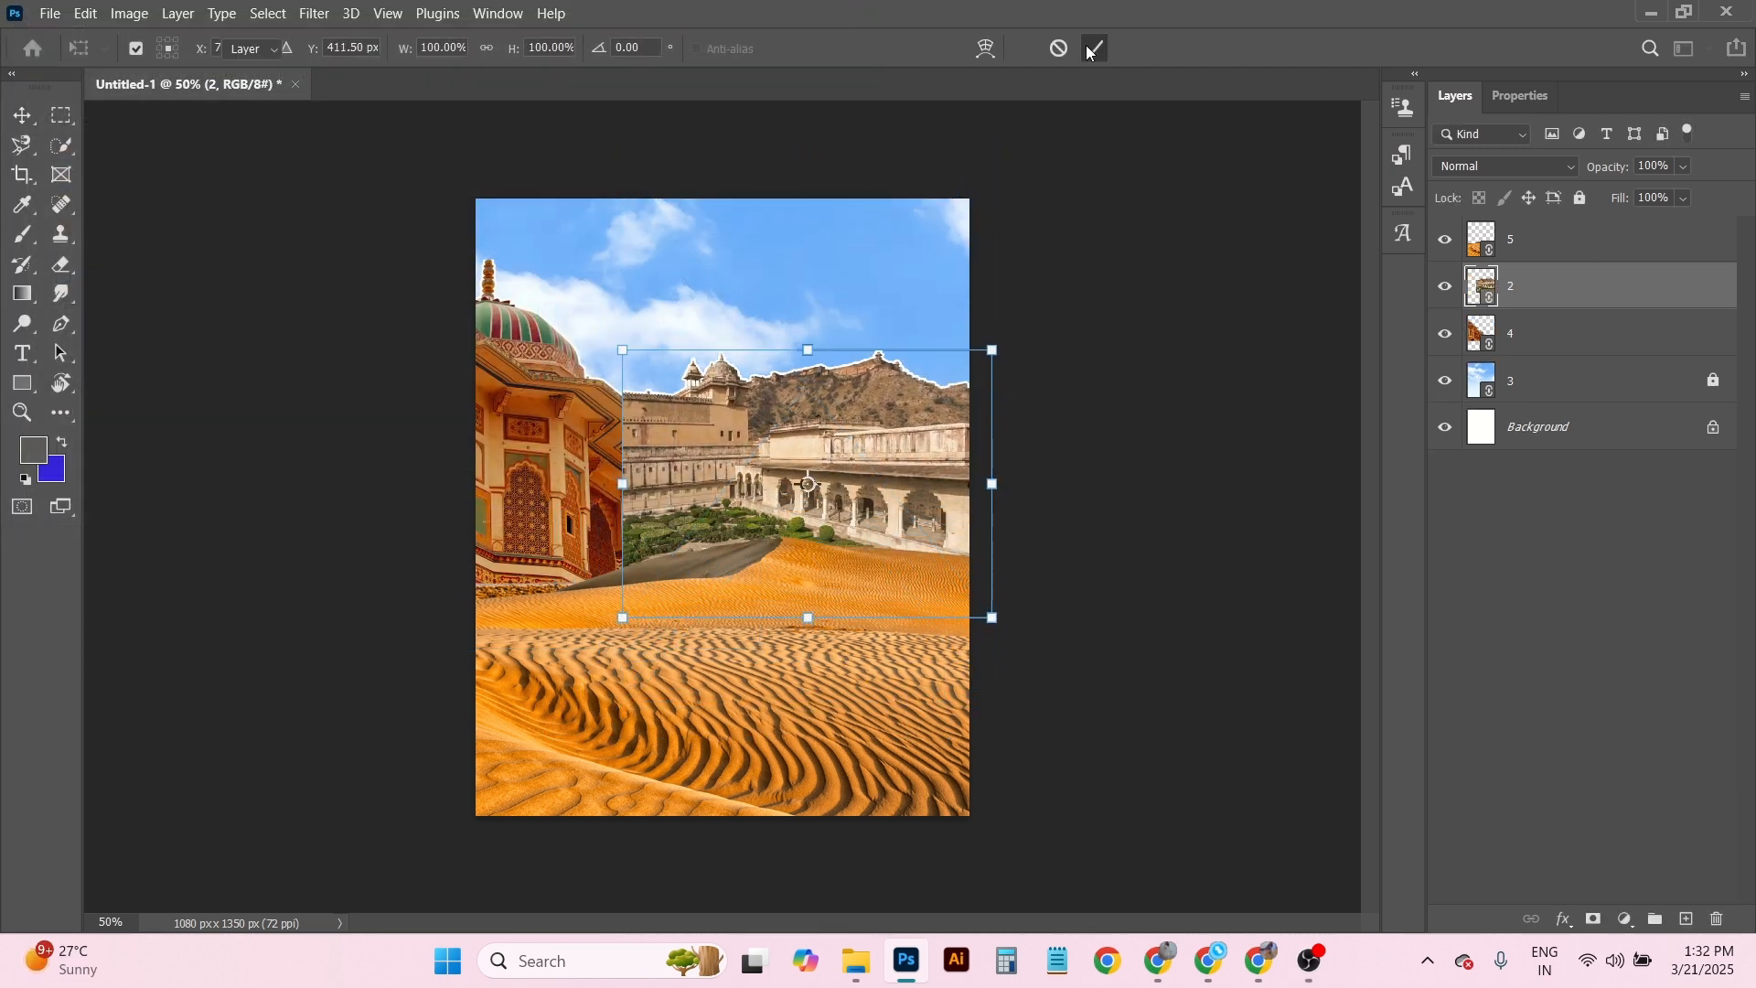
mouse_move(914, 512)
mouse_down()
mouse_move(885, 525)
mouse_move(901, 526)
mouse_up()
Add a mask to fort layer 2 and blend its left part with the palace using a soft 200 px brush.
click(1594, 919)
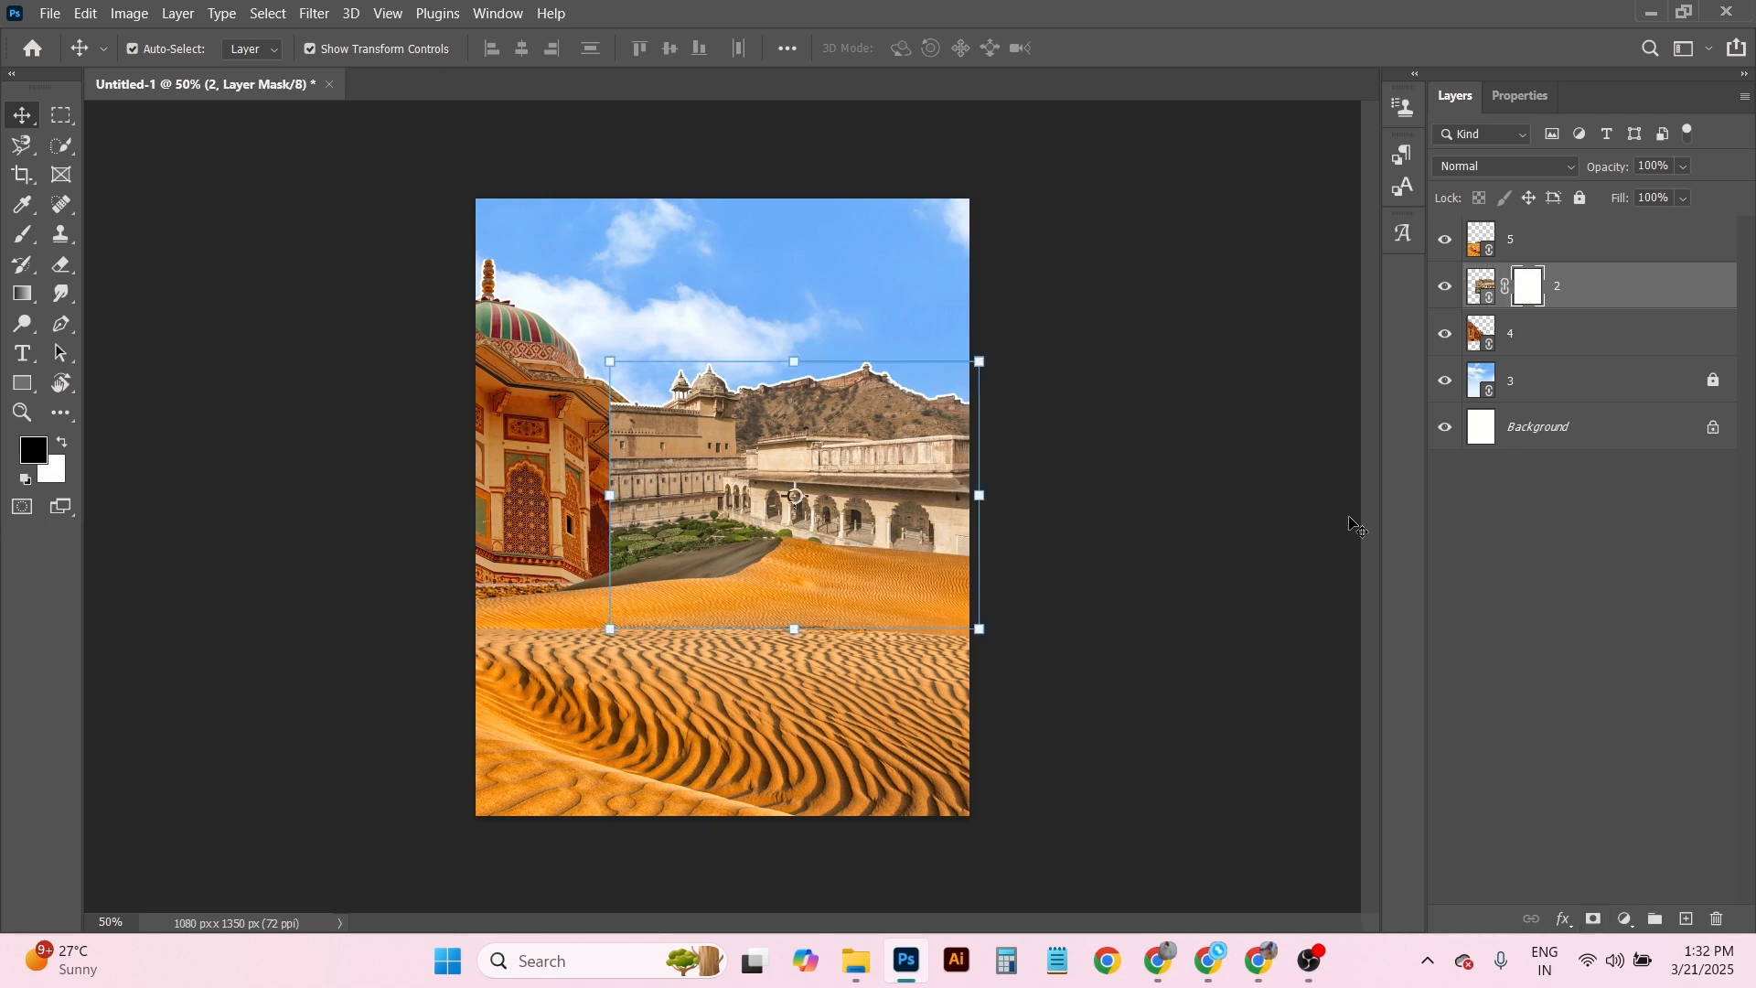
key(b)
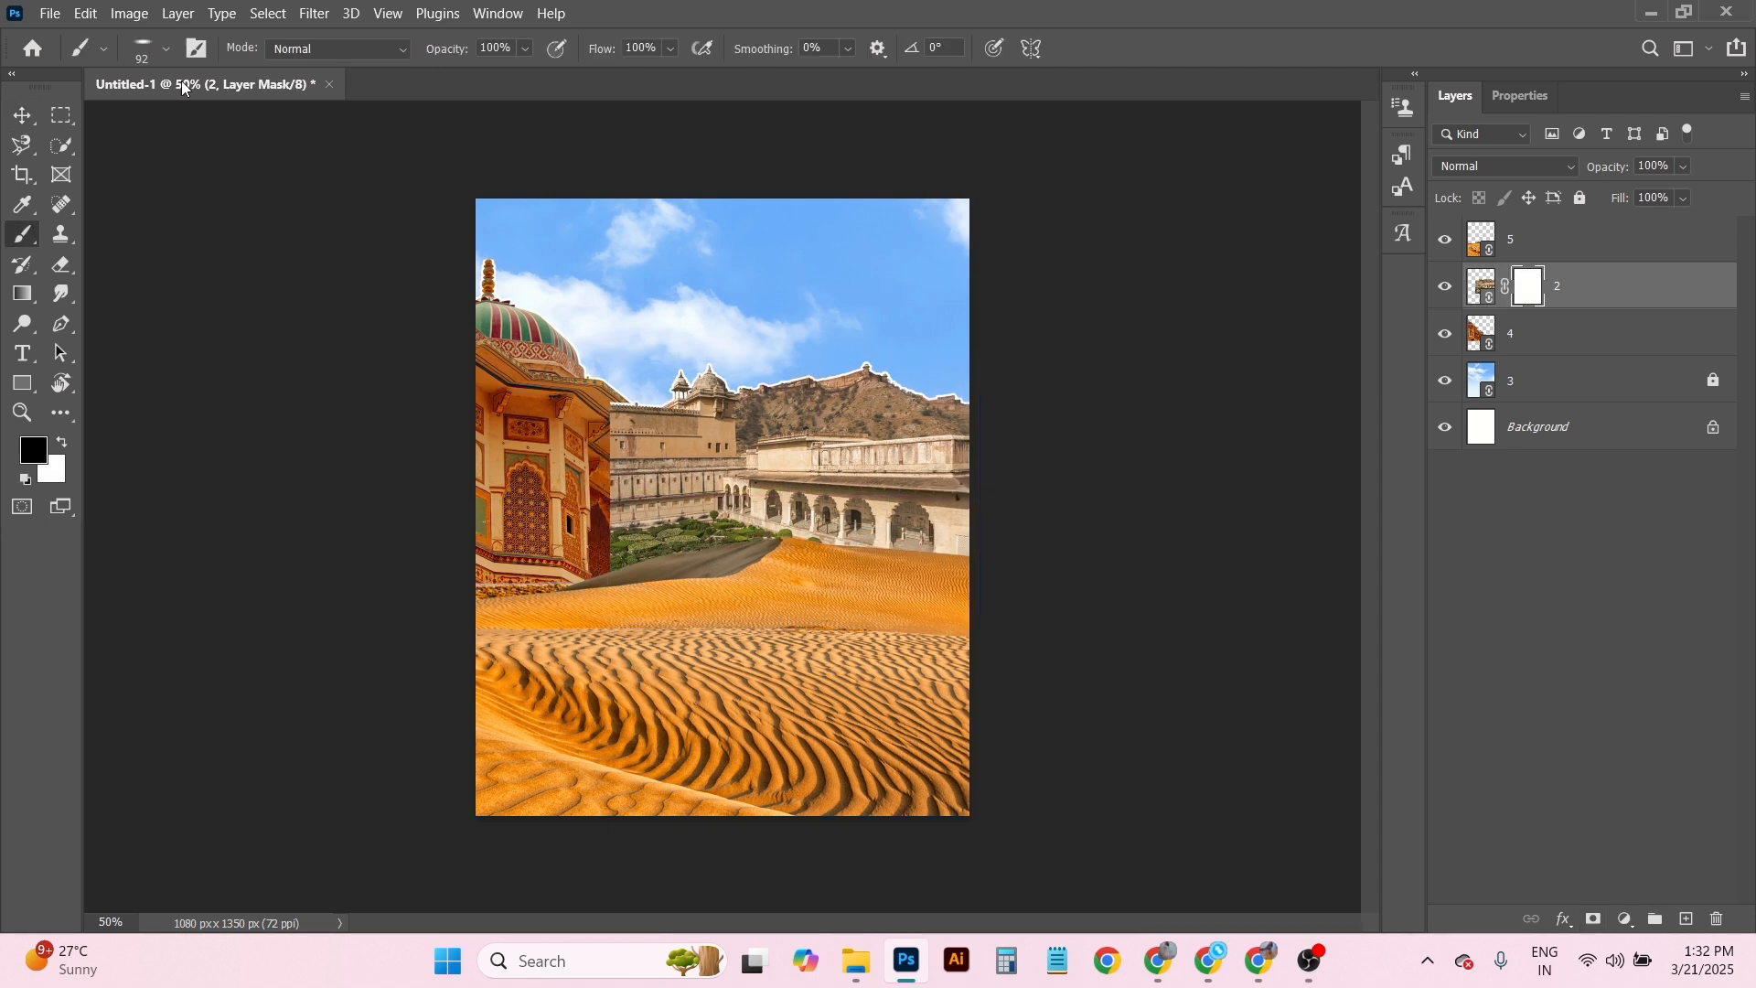
click(166, 49)
click(141, 262)
click(1079, 485)
key(bracketright)
key(bracketright)
mouse_move(623, 407)
mouse_down()
mouse_move(634, 622)
mouse_move(667, 364)
mouse_move(683, 620)
mouse_move(712, 349)
mouse_move(714, 638)
mouse_move(742, 373)
mouse_up()
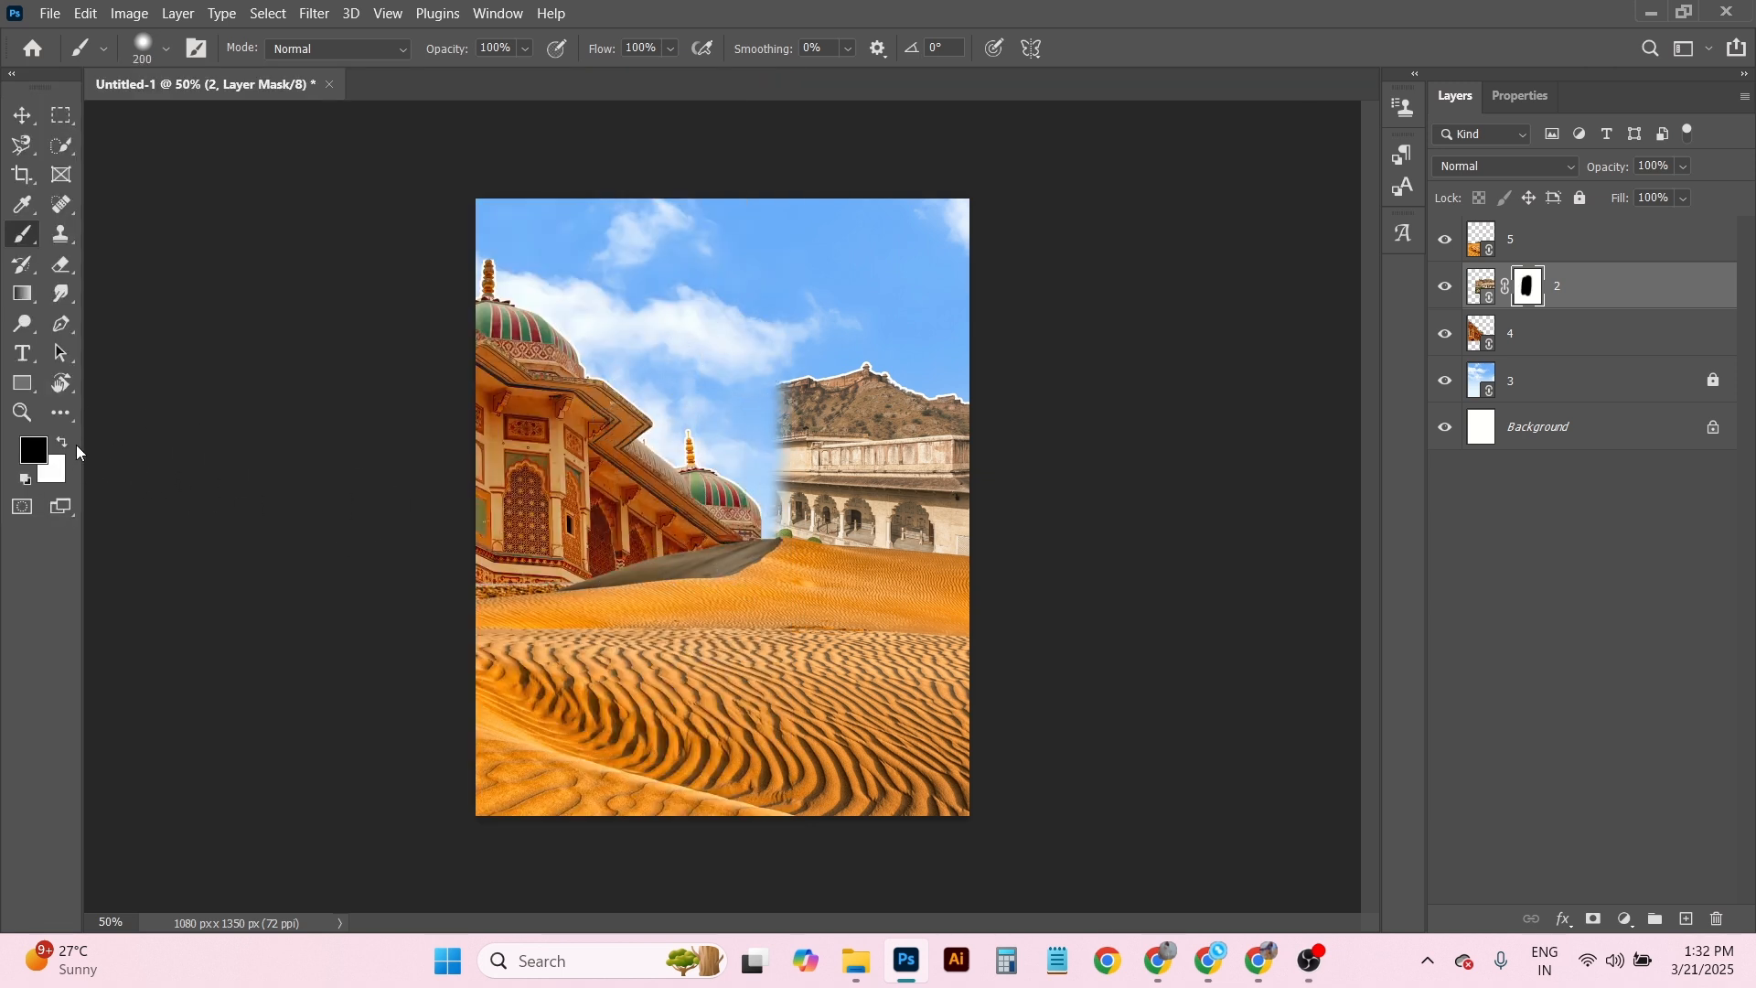
drag(751, 443, 760, 609)
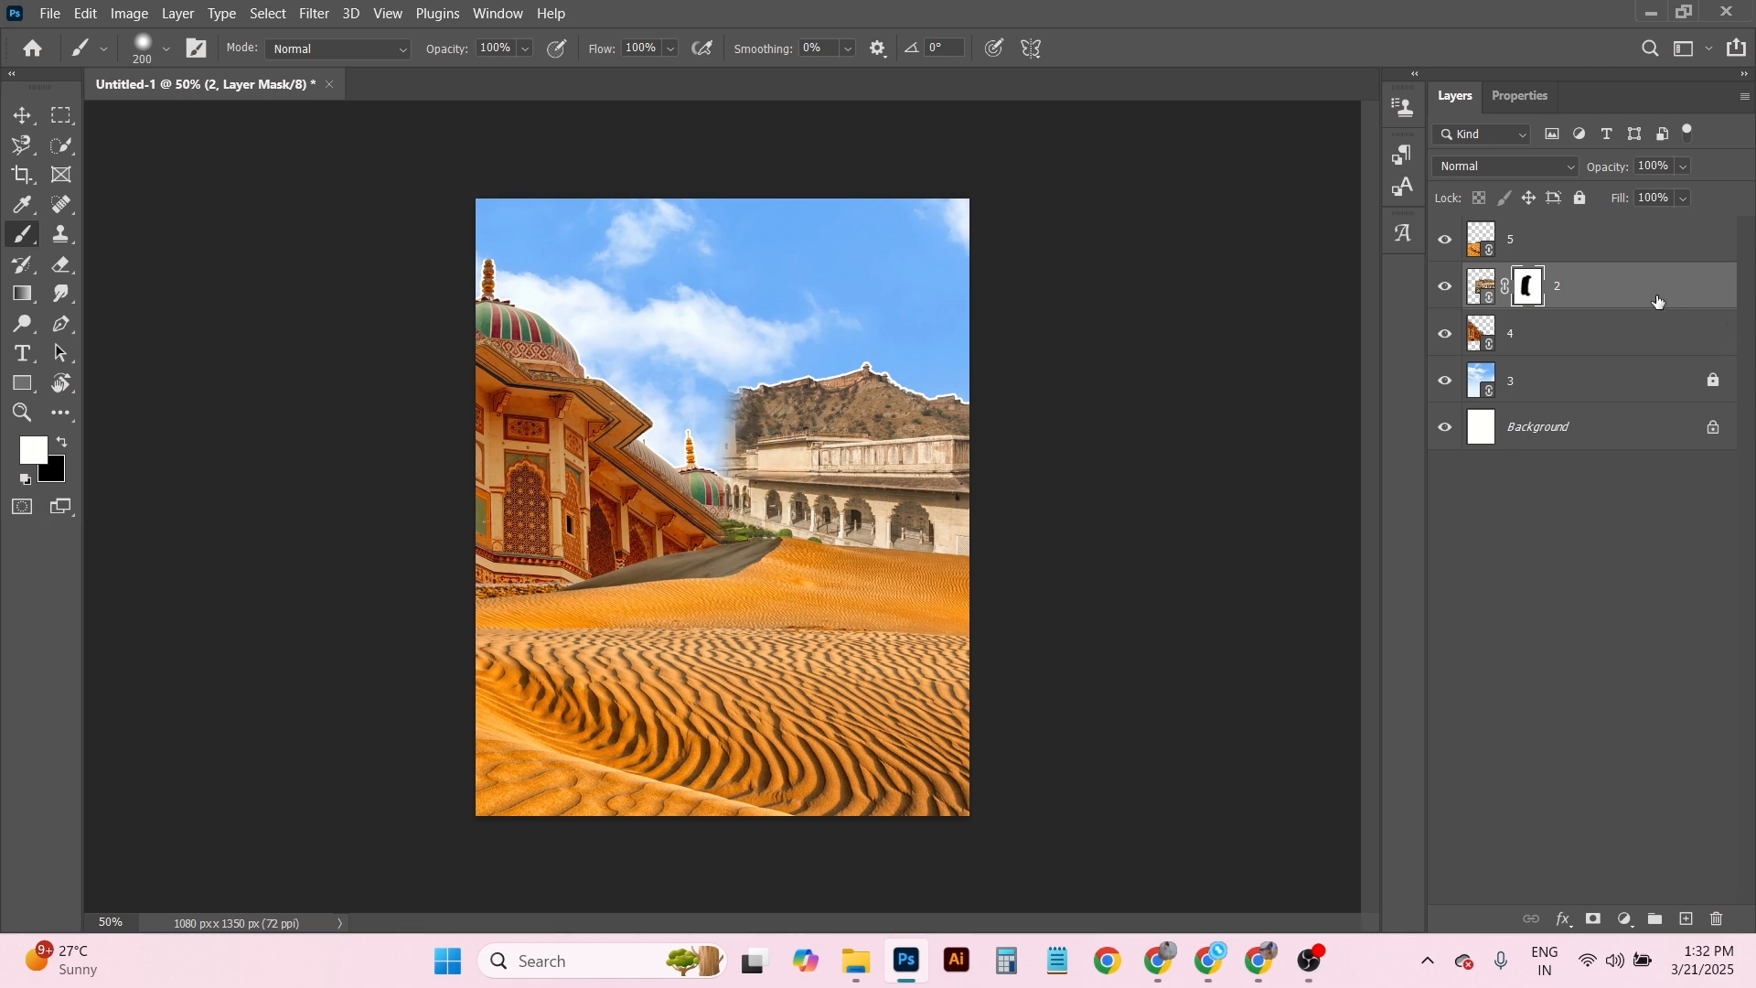
Bring palace layer 4 to the top of the layer stack and shift the palace up and to the left.
drag(1657, 302, 1634, 245)
key(ctrl+z)
drag(1575, 329, 1576, 236)
click(33, 124)
drag(545, 514, 516, 450)
Bring fort layer 2 to the top of the layer stack and shift the fort down and to the right.
click(1575, 349)
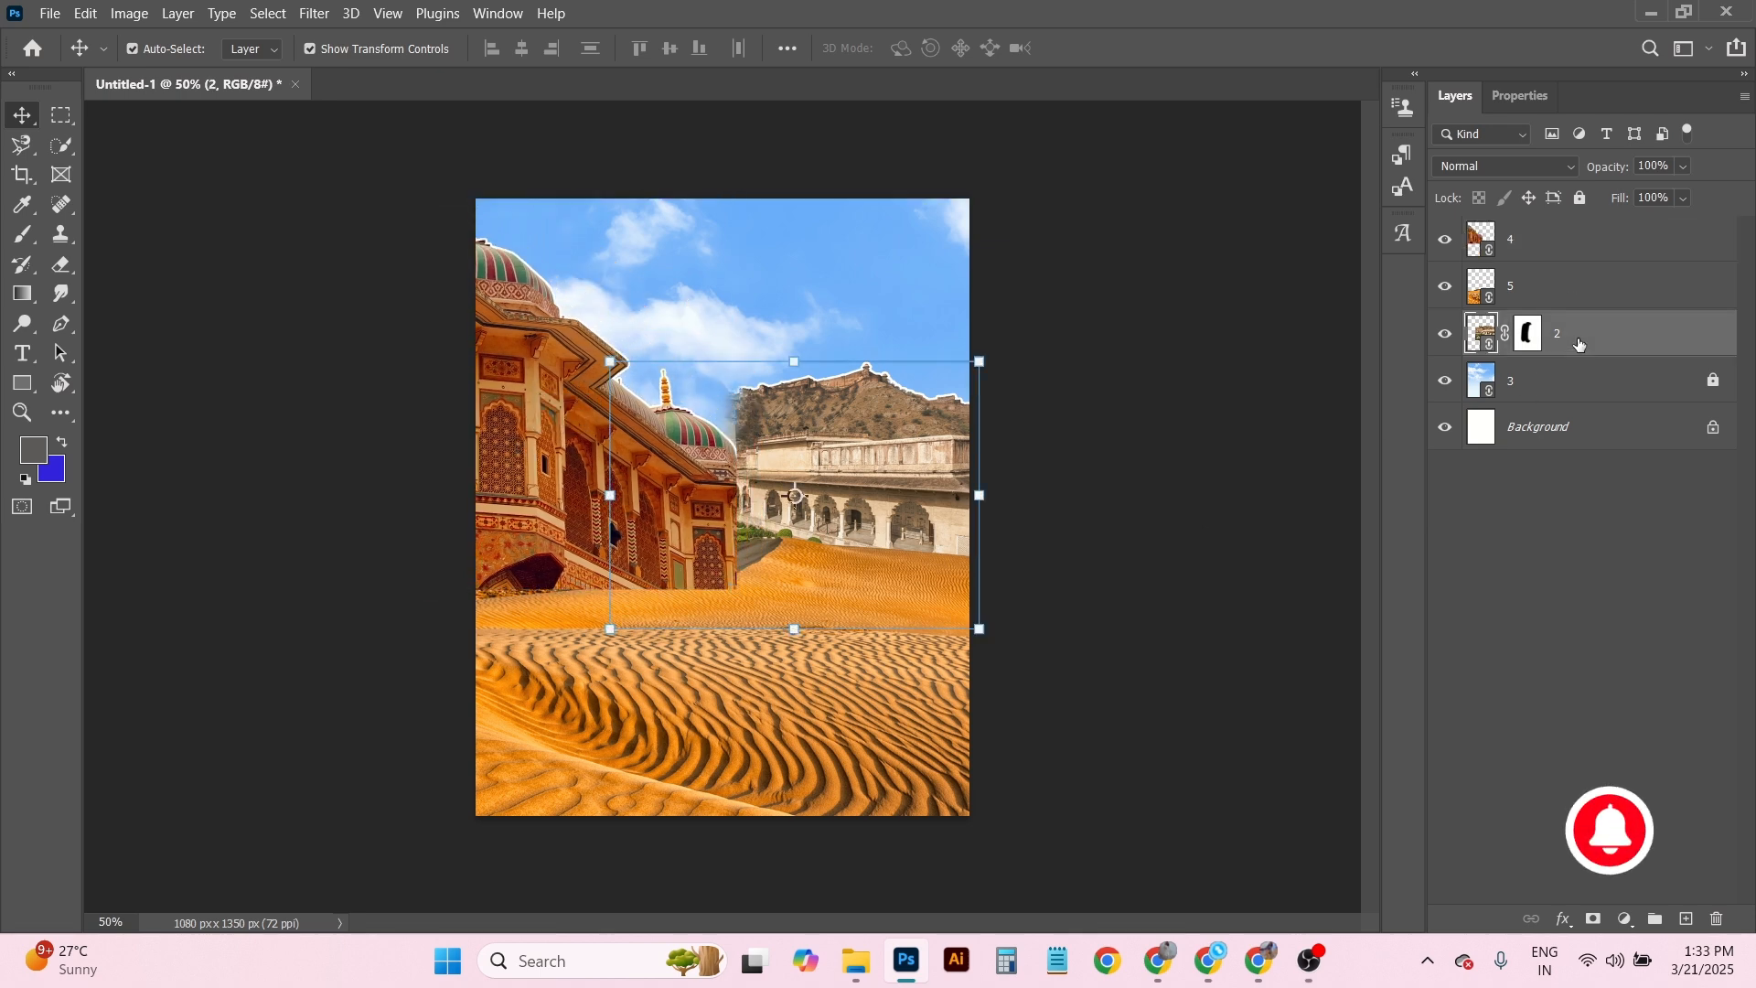
drag(1579, 344, 1585, 234)
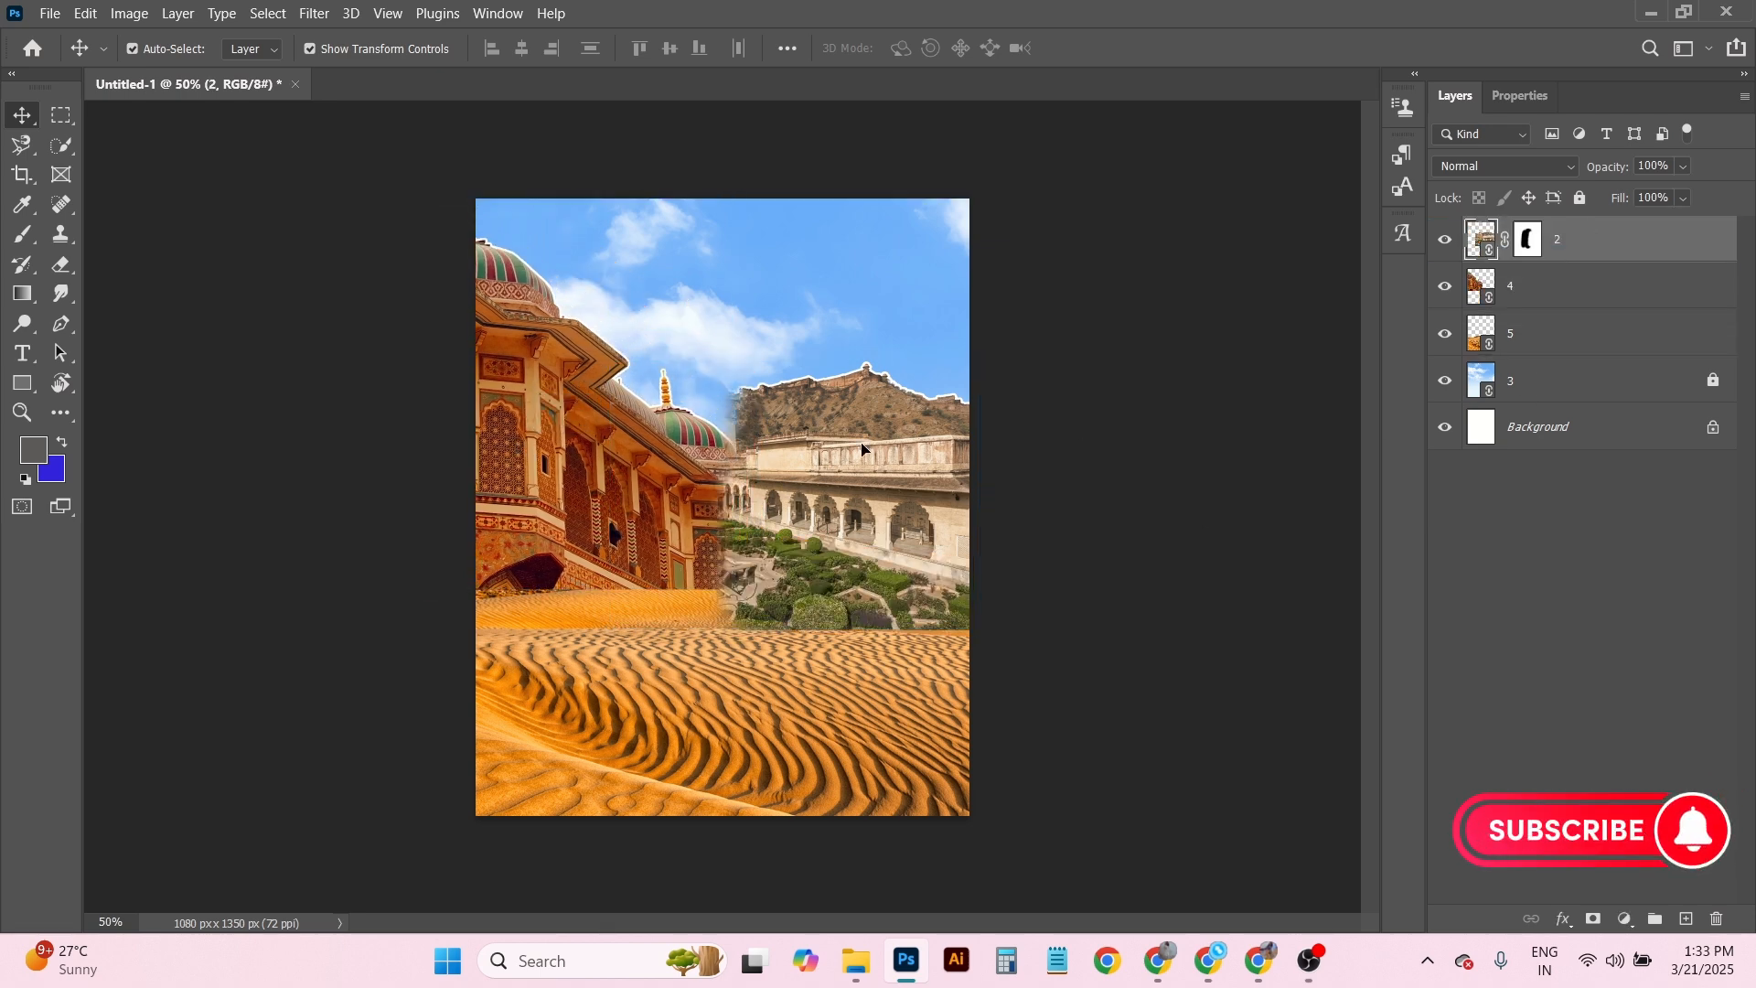
drag(887, 410, 954, 437)
Repaint the mask of layer 2 to reveal the fort's left towers and hide the garden over the sand.
key(b)
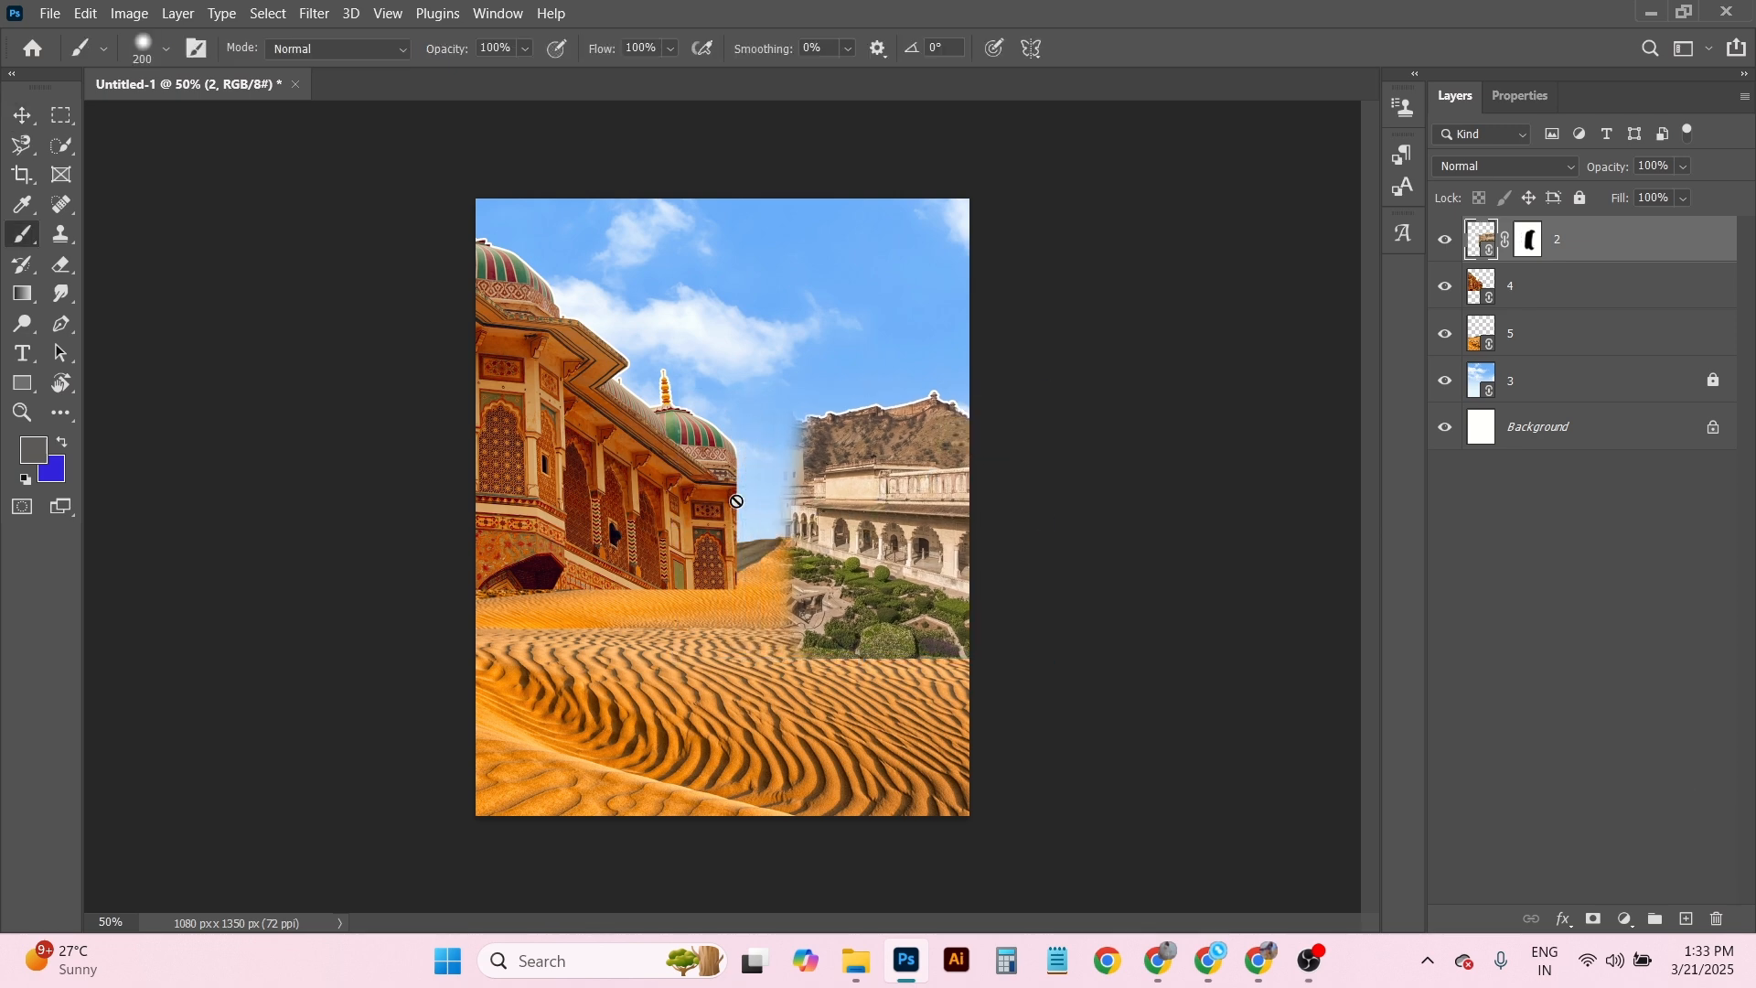
click(1528, 240)
key(d)
mouse_move(795, 455)
mouse_down()
mouse_move(766, 629)
mouse_move(751, 462)
mouse_move(743, 647)
mouse_move(946, 654)
mouse_move(719, 641)
mouse_move(821, 628)
mouse_up()
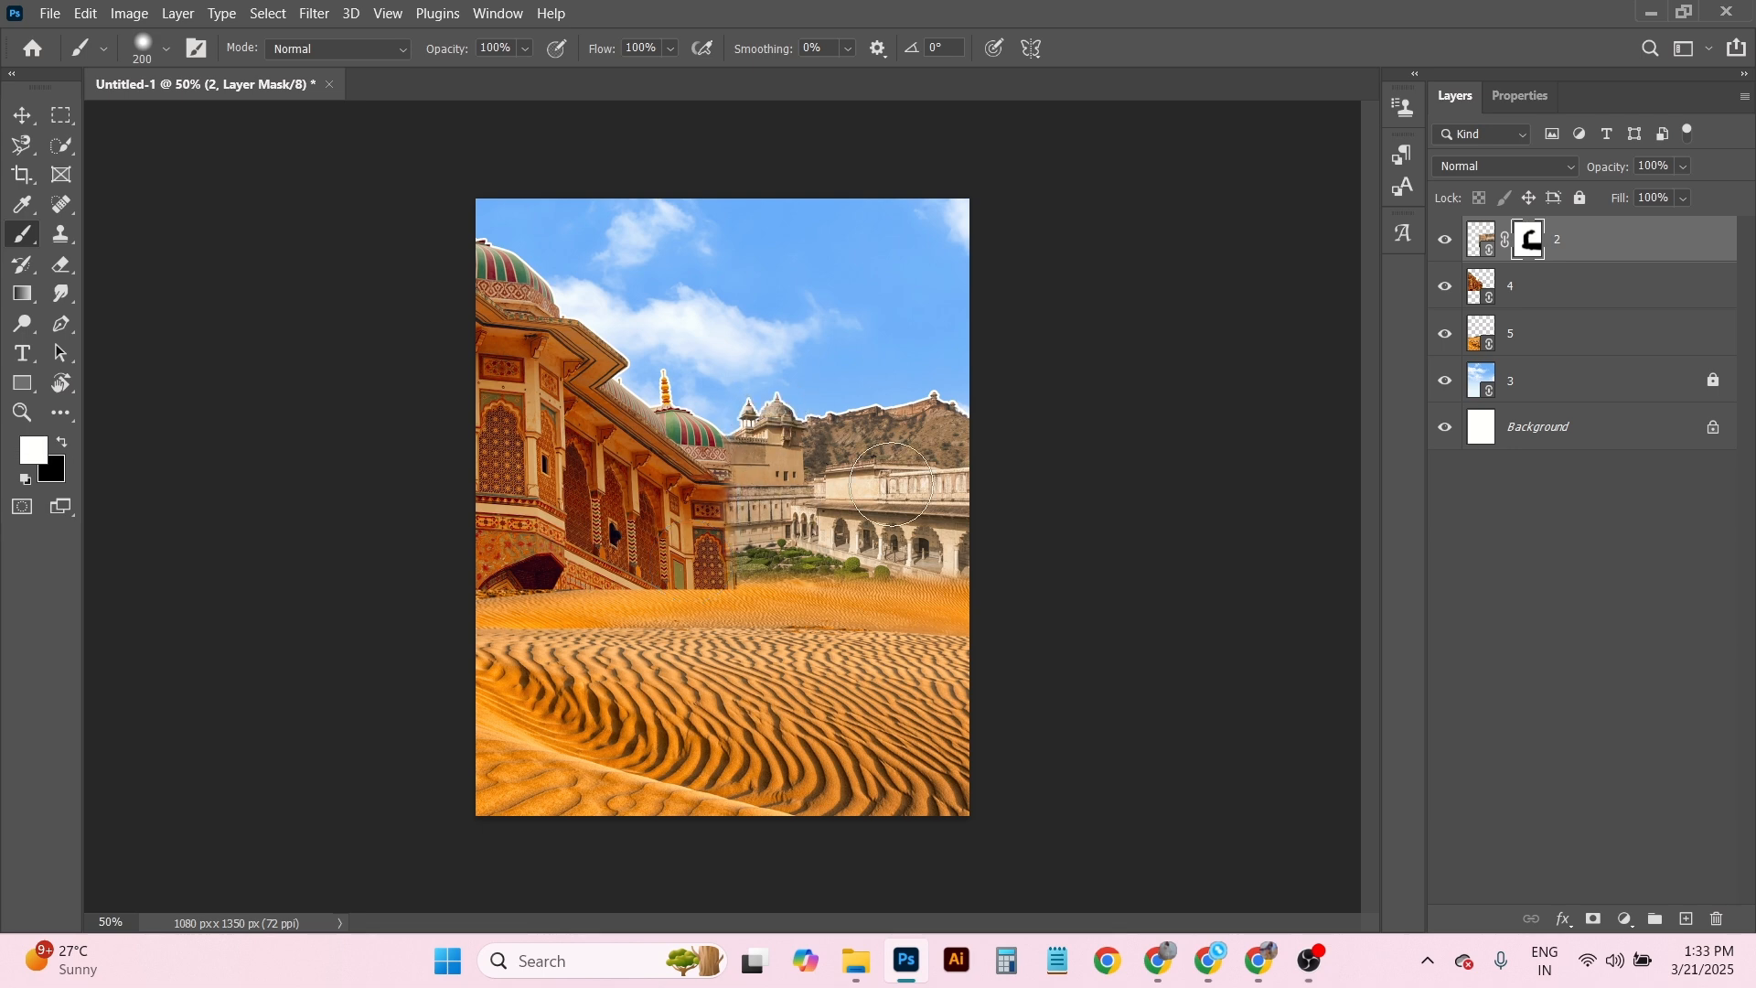
Place image 6 of the women as a linked layer, scaled to about 57%, on the sand at the lower left.
click(49, 13)
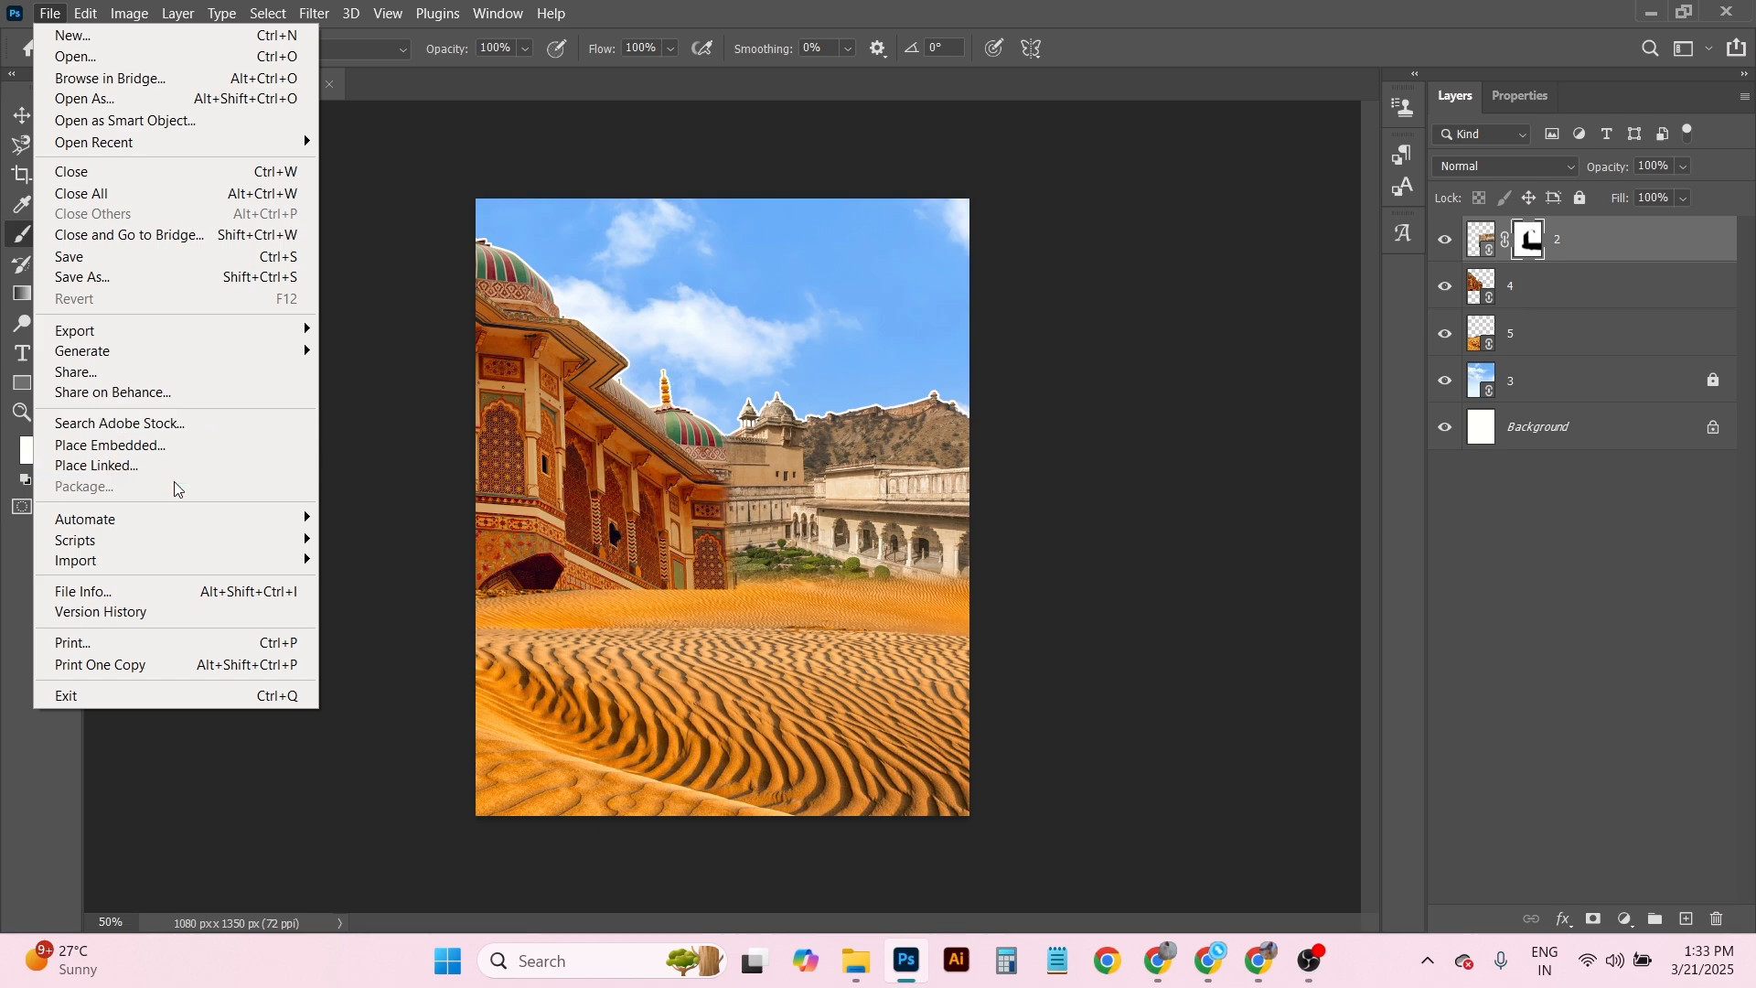
click(178, 475)
click(265, 329)
click(685, 506)
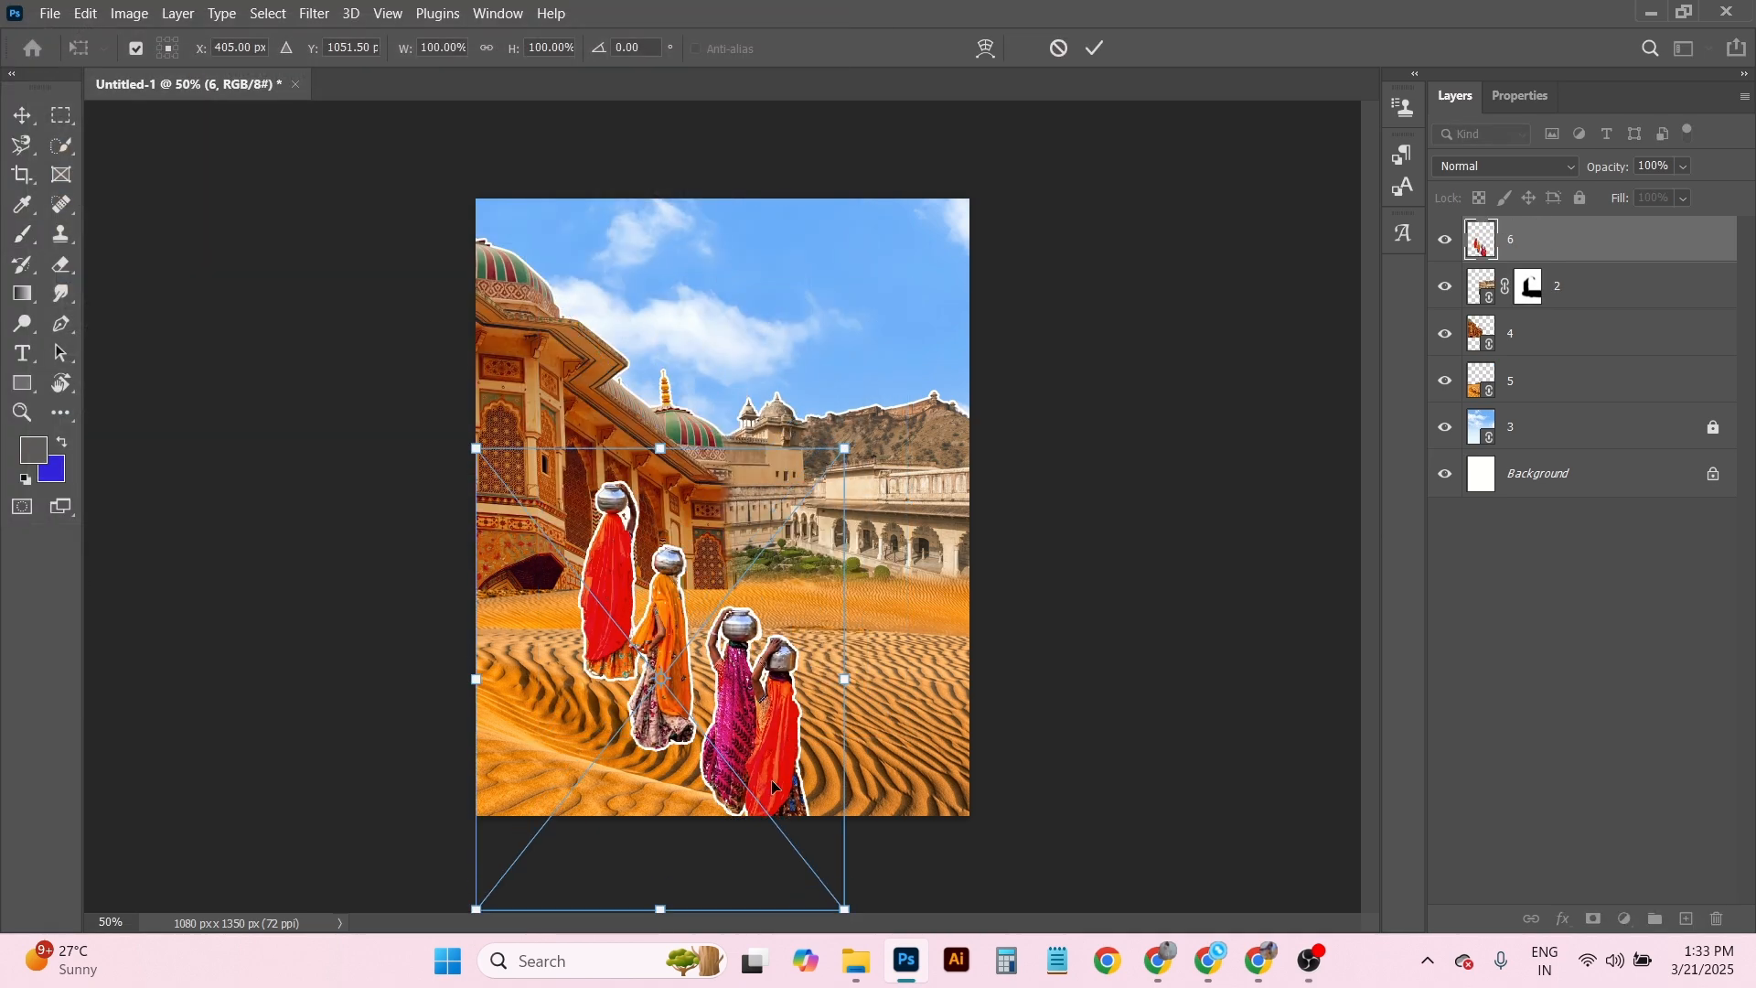
drag(845, 911, 682, 755)
drag(645, 669, 651, 697)
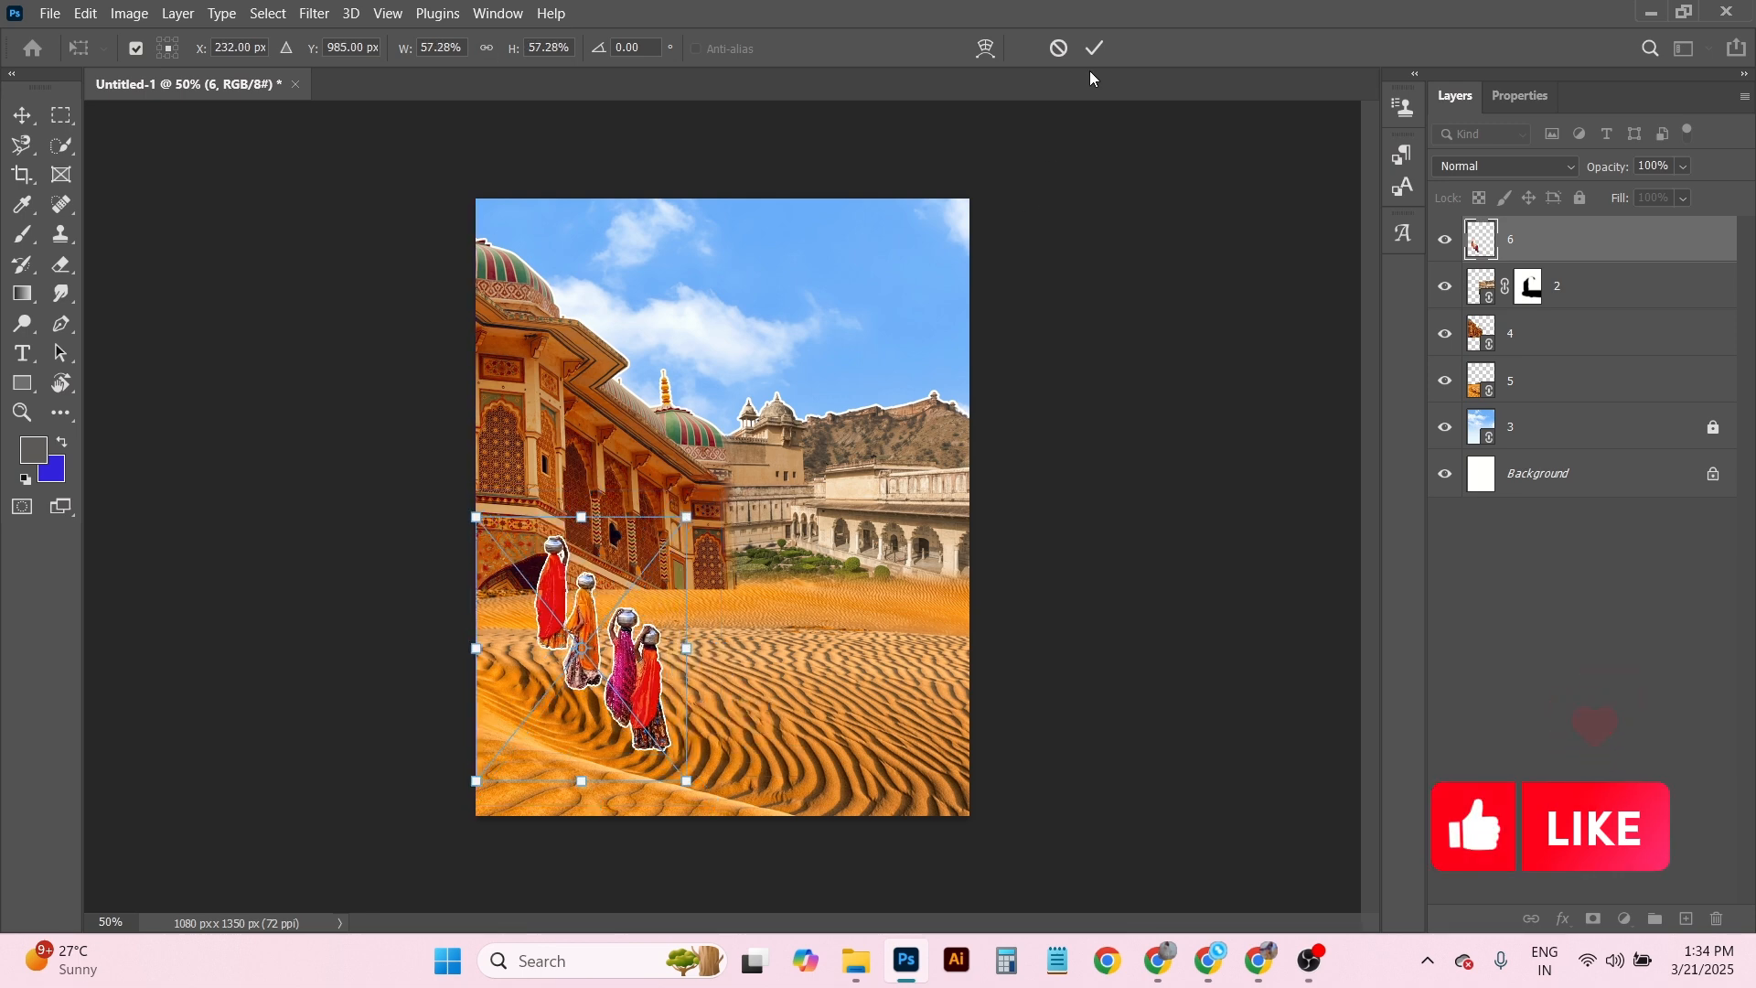
click(1094, 48)
click(423, 249)
click(891, 391)
Place image 10 of the musician as a linked layer, scaled to about 87%, on the sand in front of the fort.
click(50, 13)
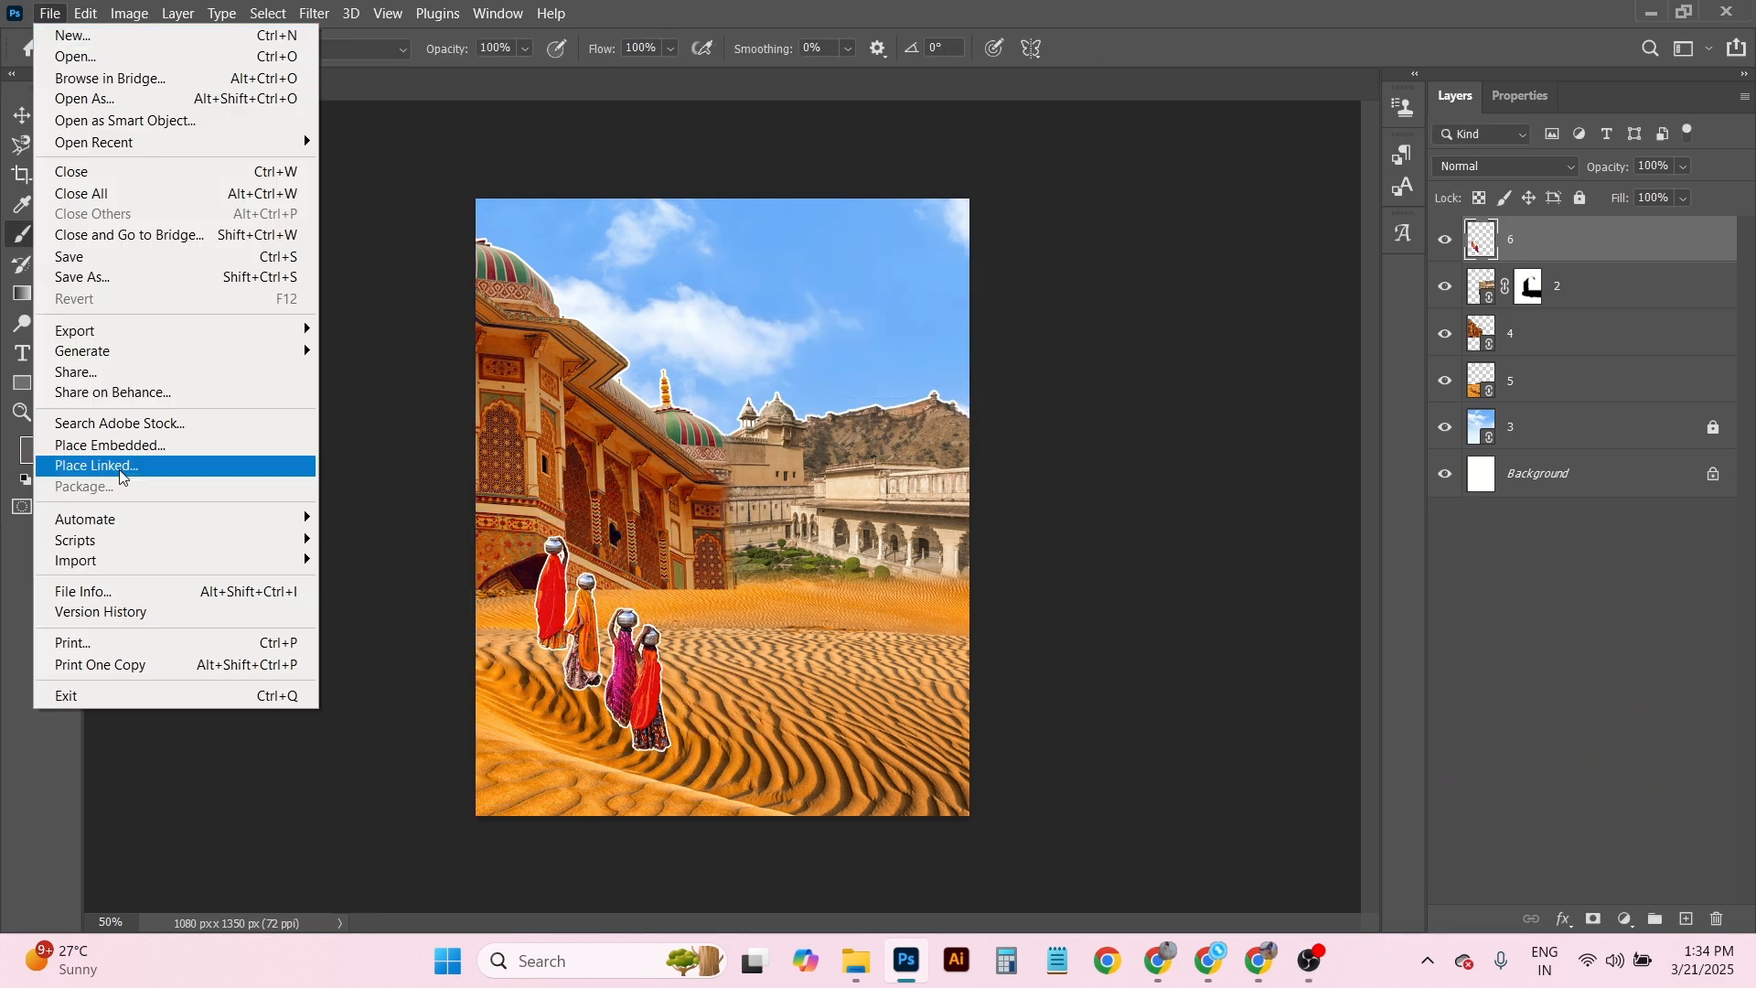
click(109, 458)
click(792, 329)
click(695, 506)
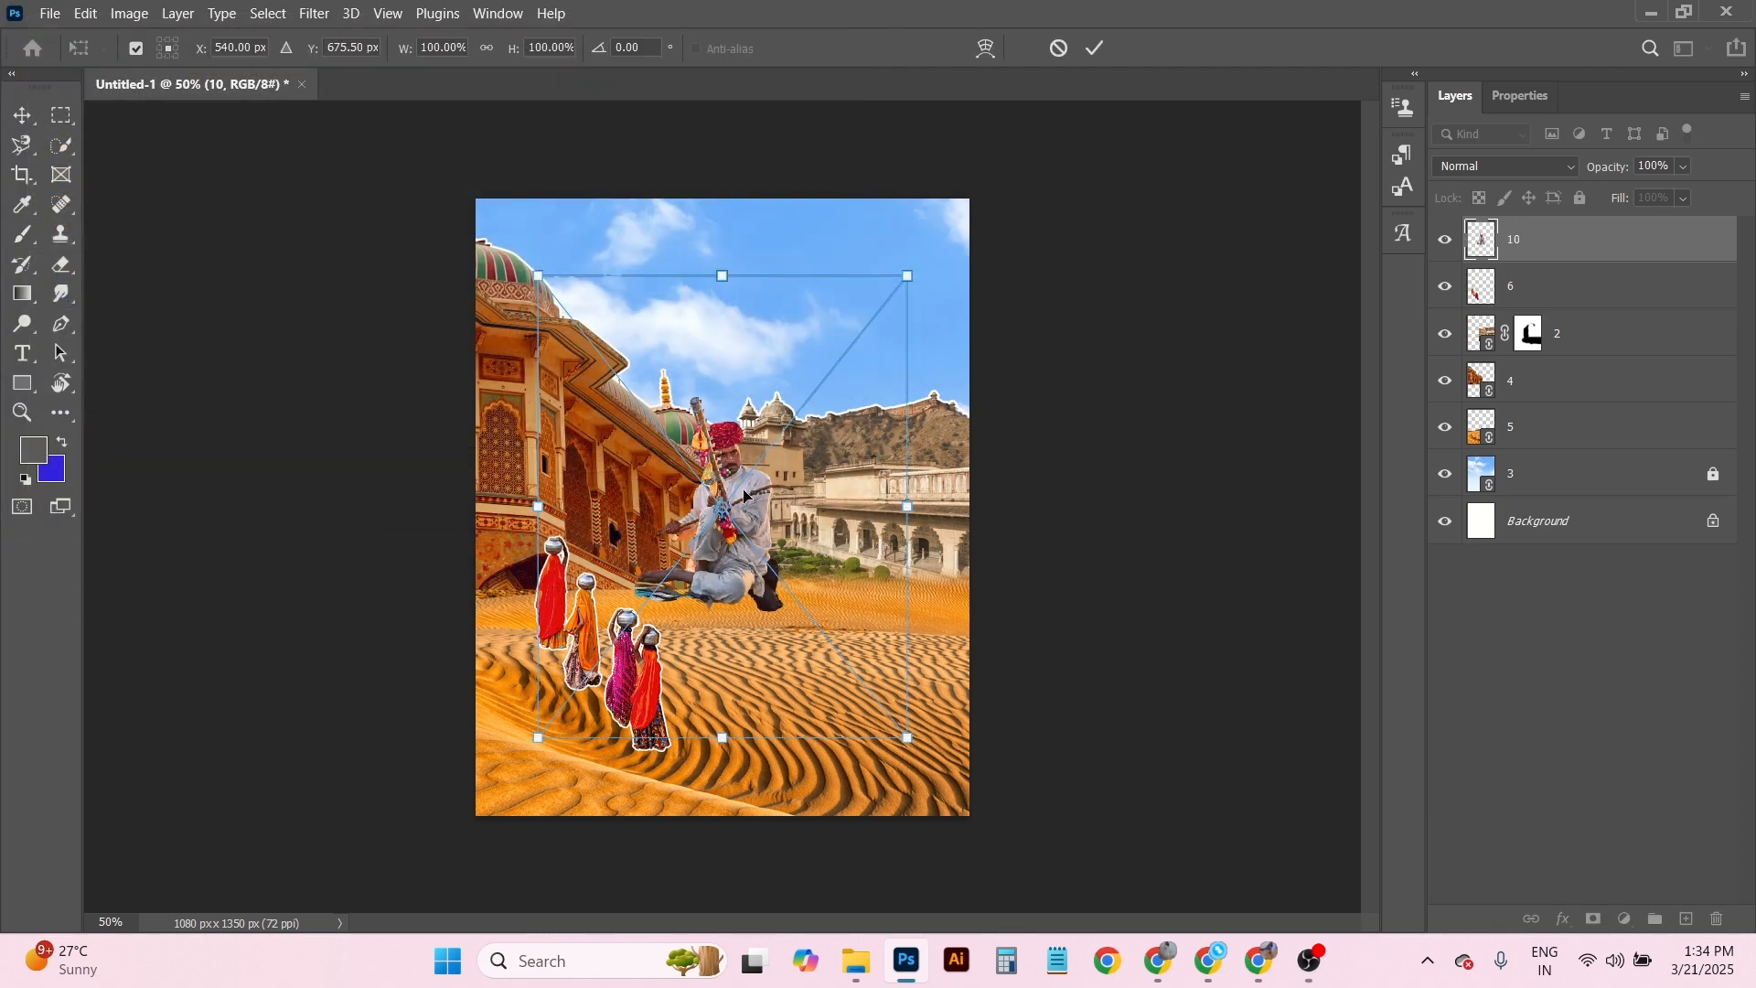
drag(1041, 814, 993, 755)
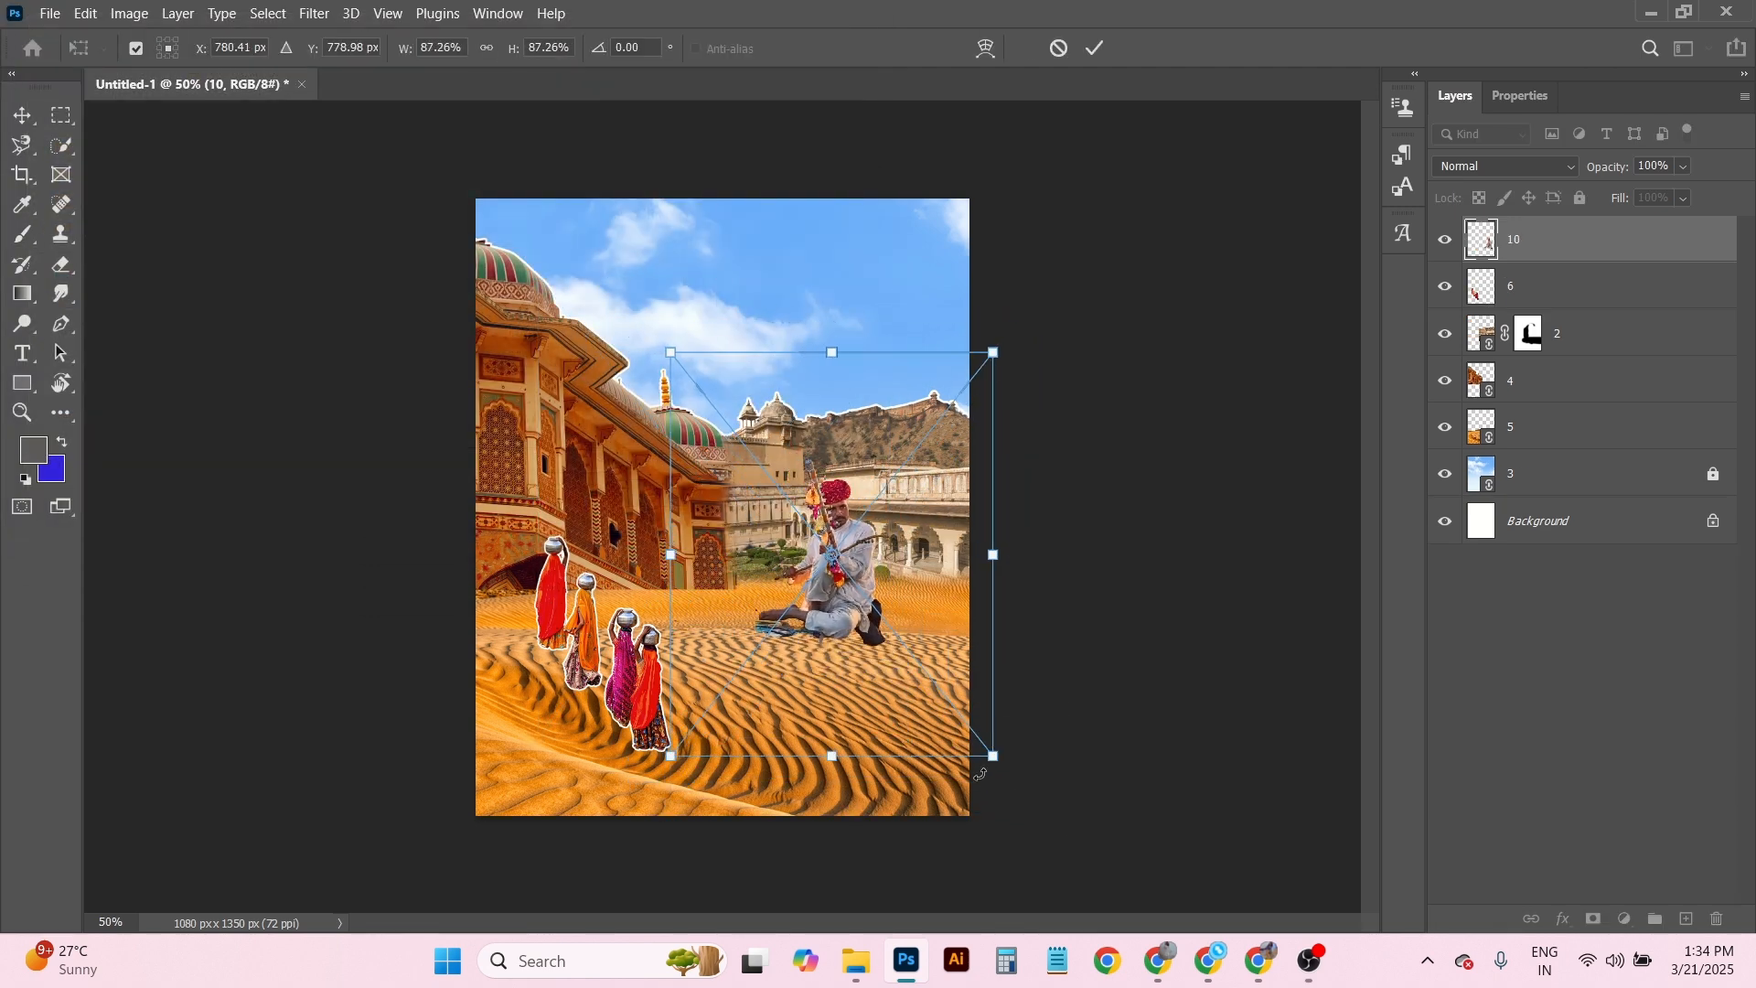
drag(826, 576, 818, 582)
click(1095, 47)
Give the musician layer a 5 px white outside stroke.
click(1563, 919)
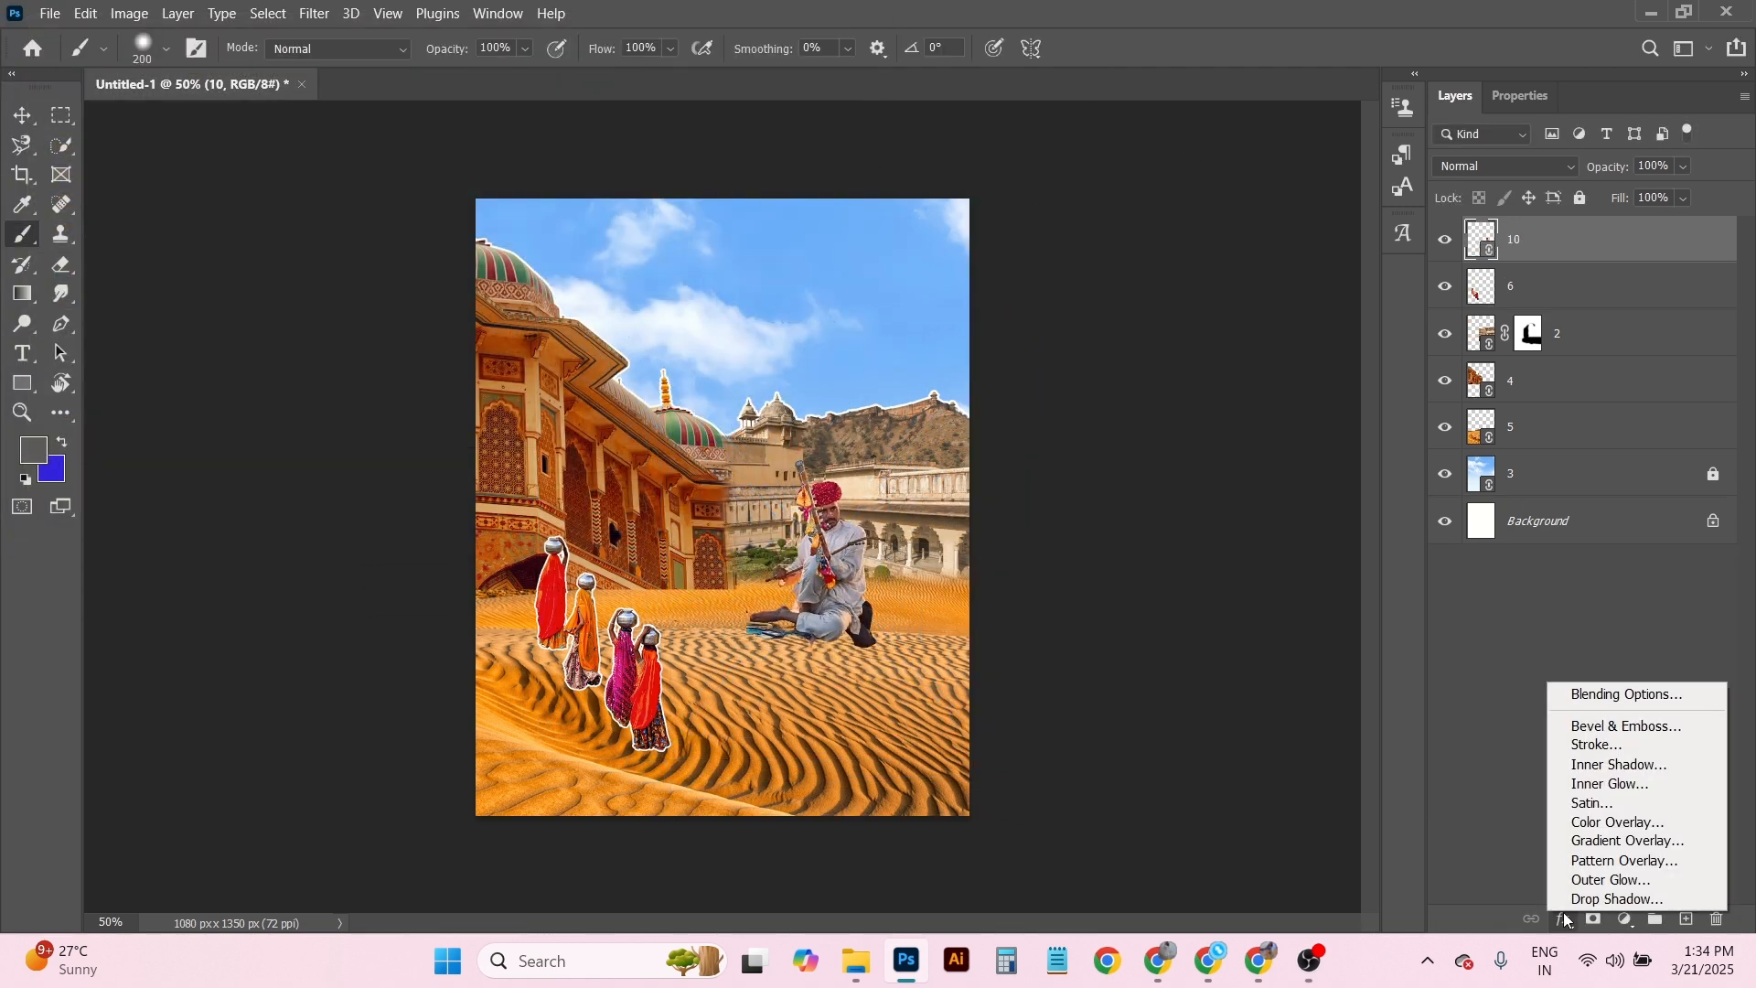
click(1596, 744)
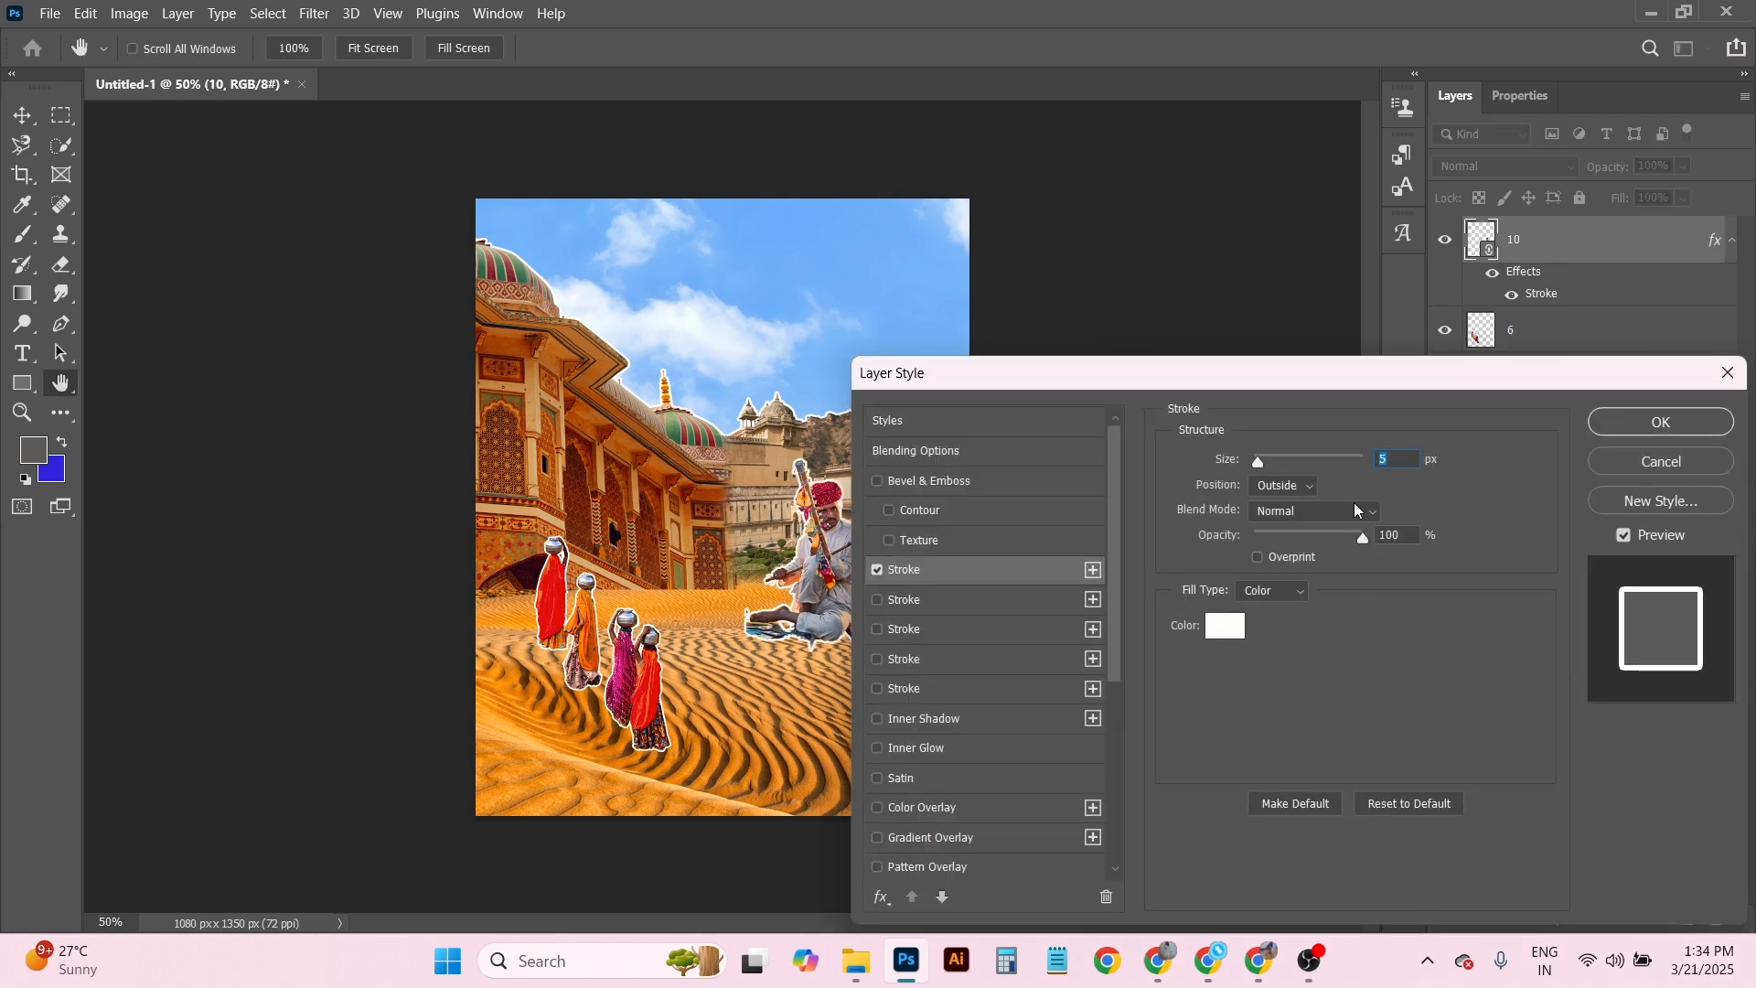
click(844, 563)
click(893, 394)
Move the musician left toward the palace and scale him down slightly.
key(v)
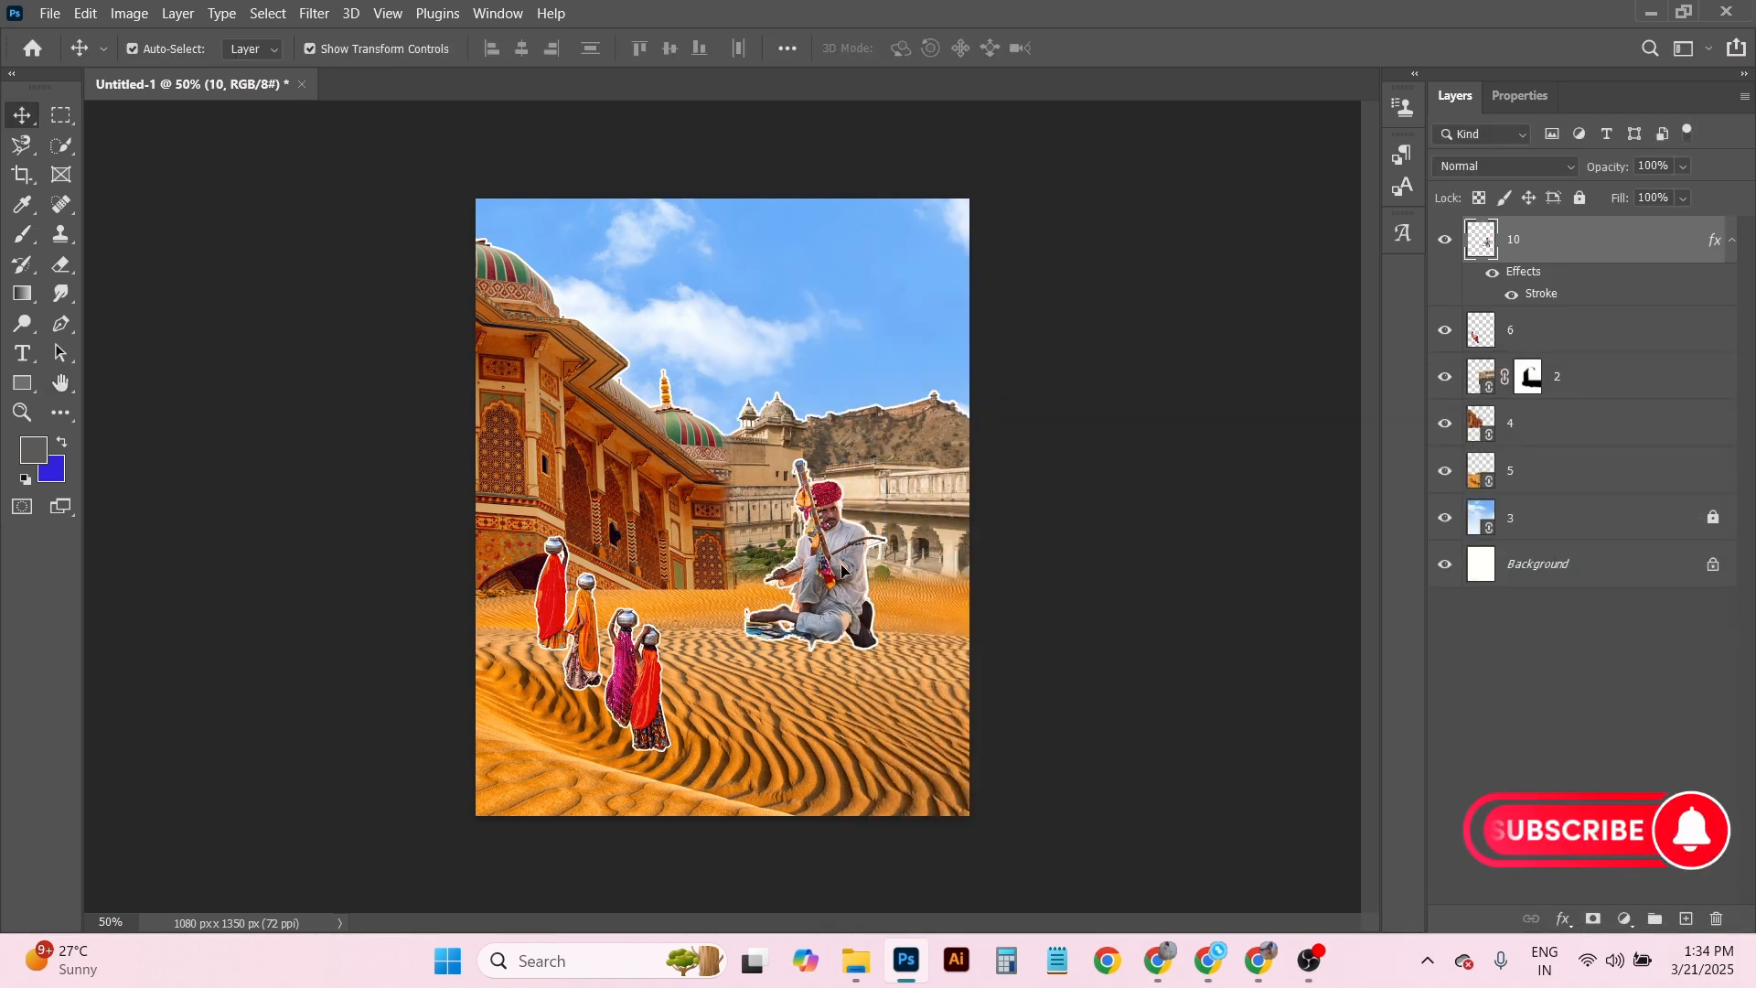
drag(844, 570, 765, 568)
drag(802, 647, 787, 627)
drag(757, 583, 754, 585)
key(Return)
Place image 7 of the food platter as a linked layer, scale it down and position it right of the musician.
click(49, 13)
click(97, 296)
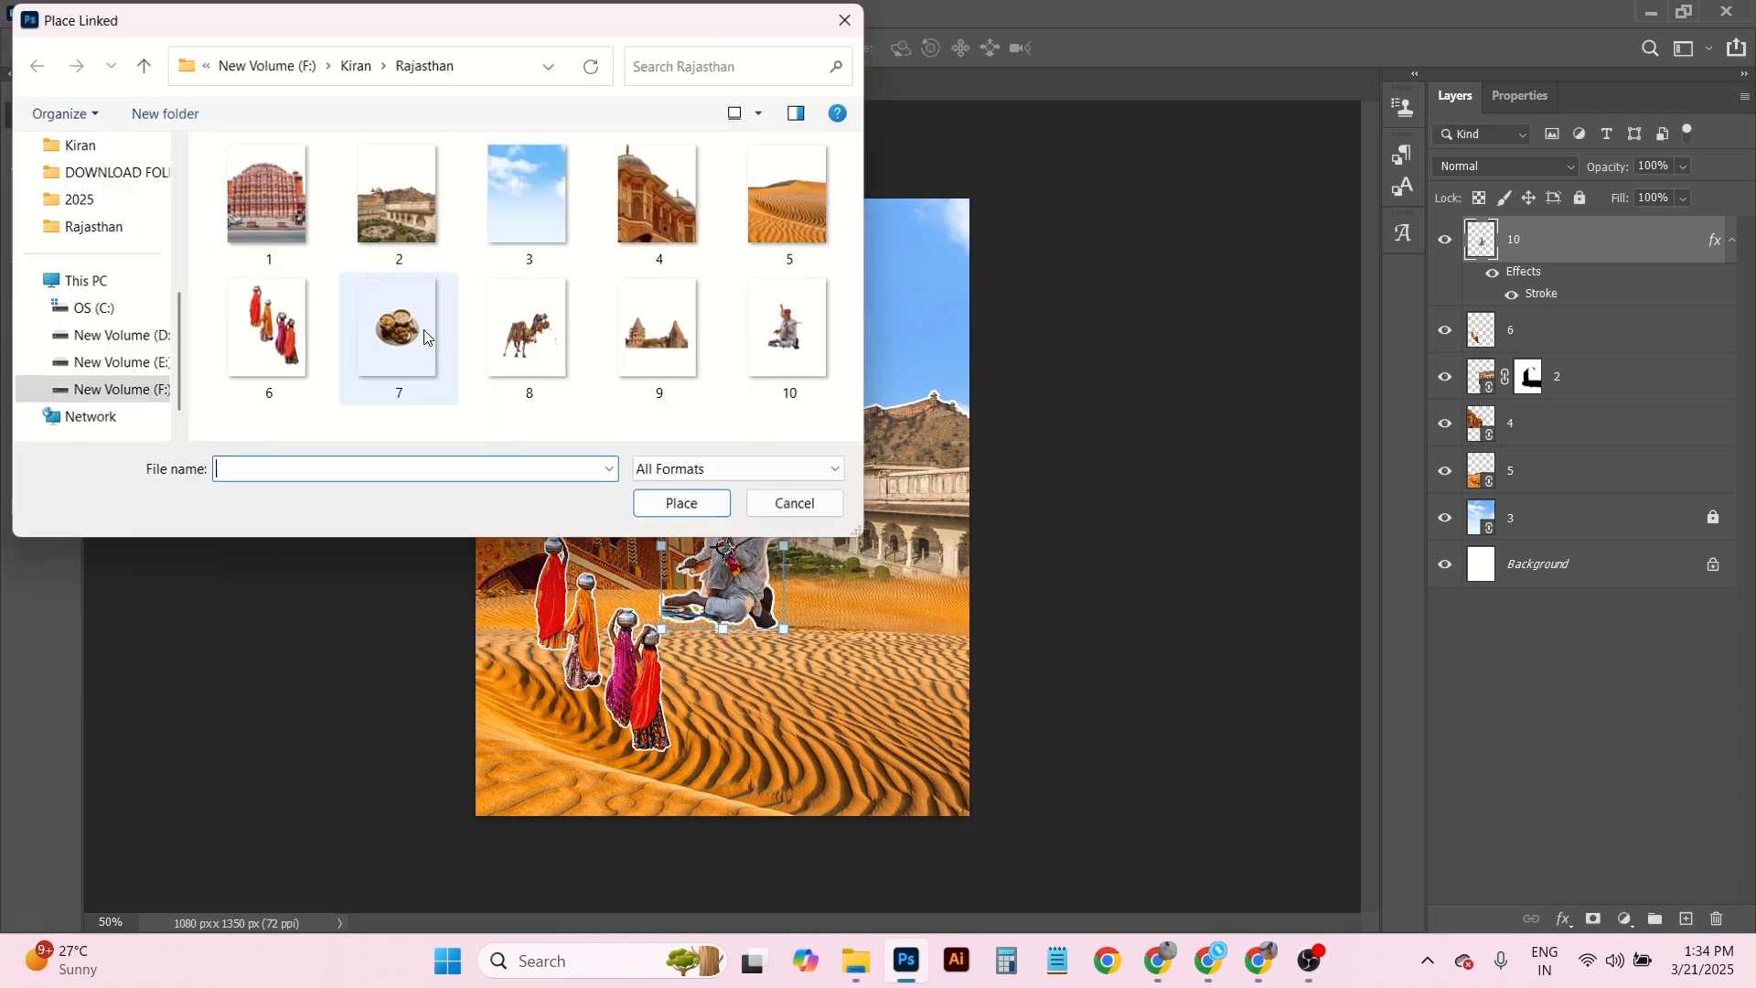
click(399, 339)
click(685, 506)
drag(537, 274, 737, 522)
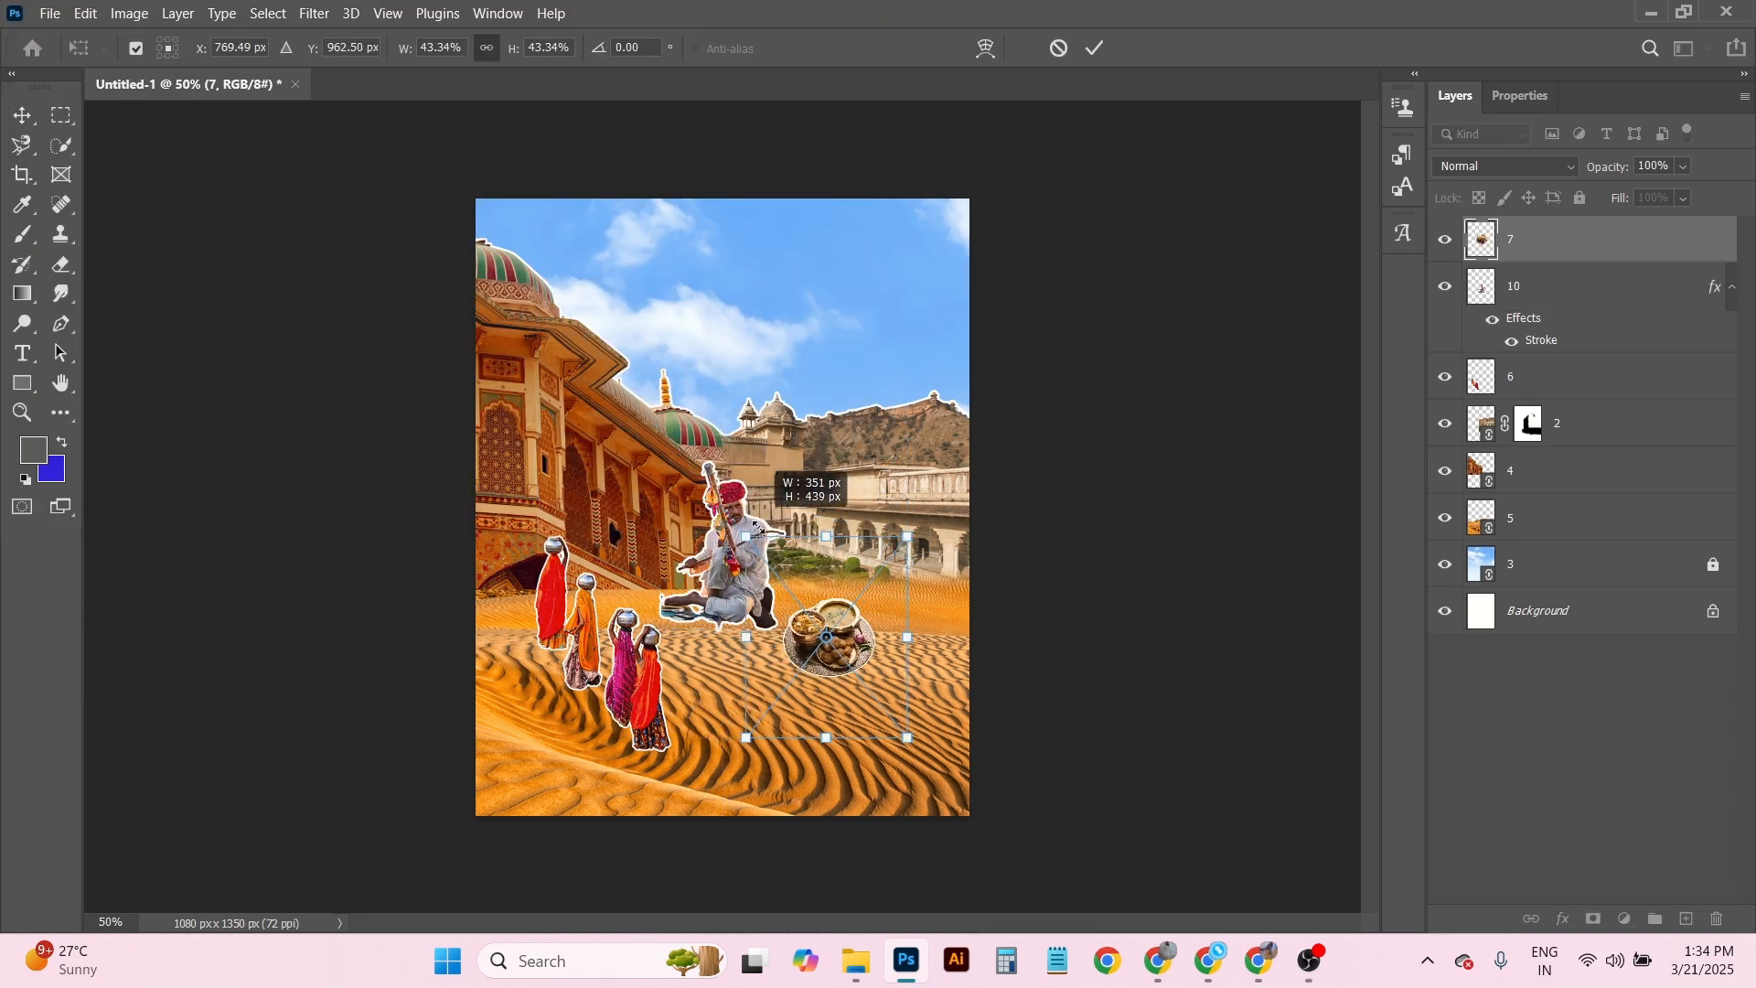
drag(823, 631, 922, 624)
click(1102, 52)
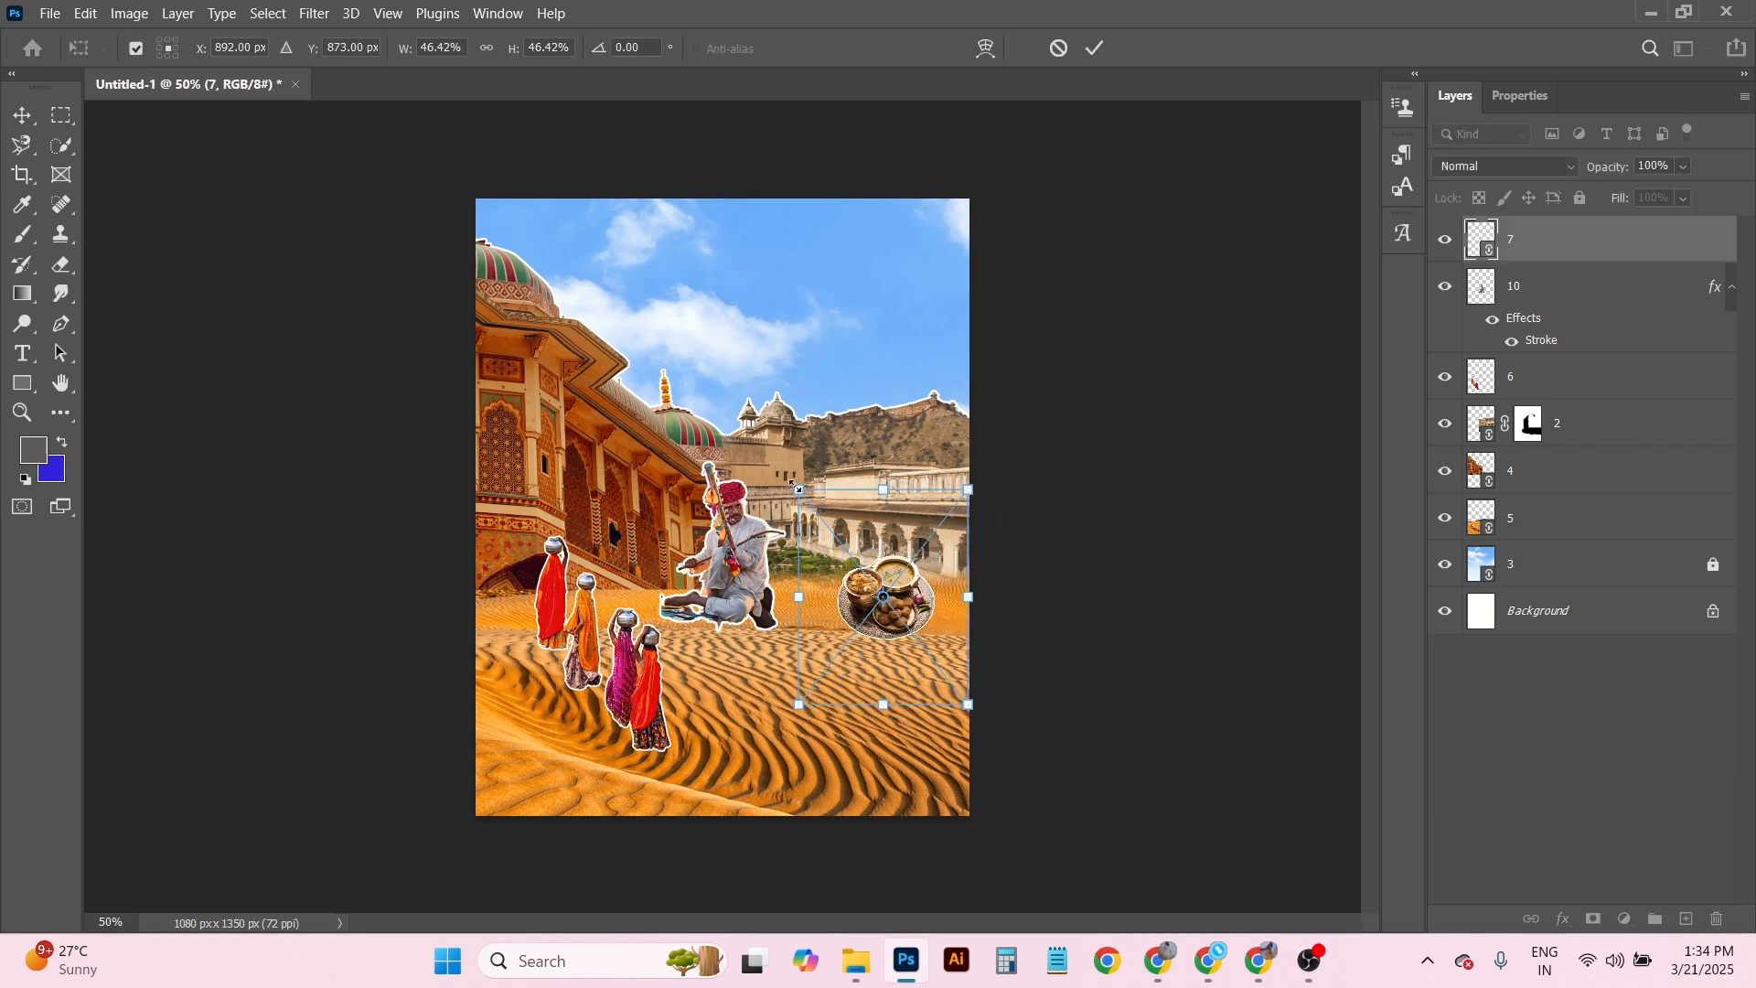
key(Return)
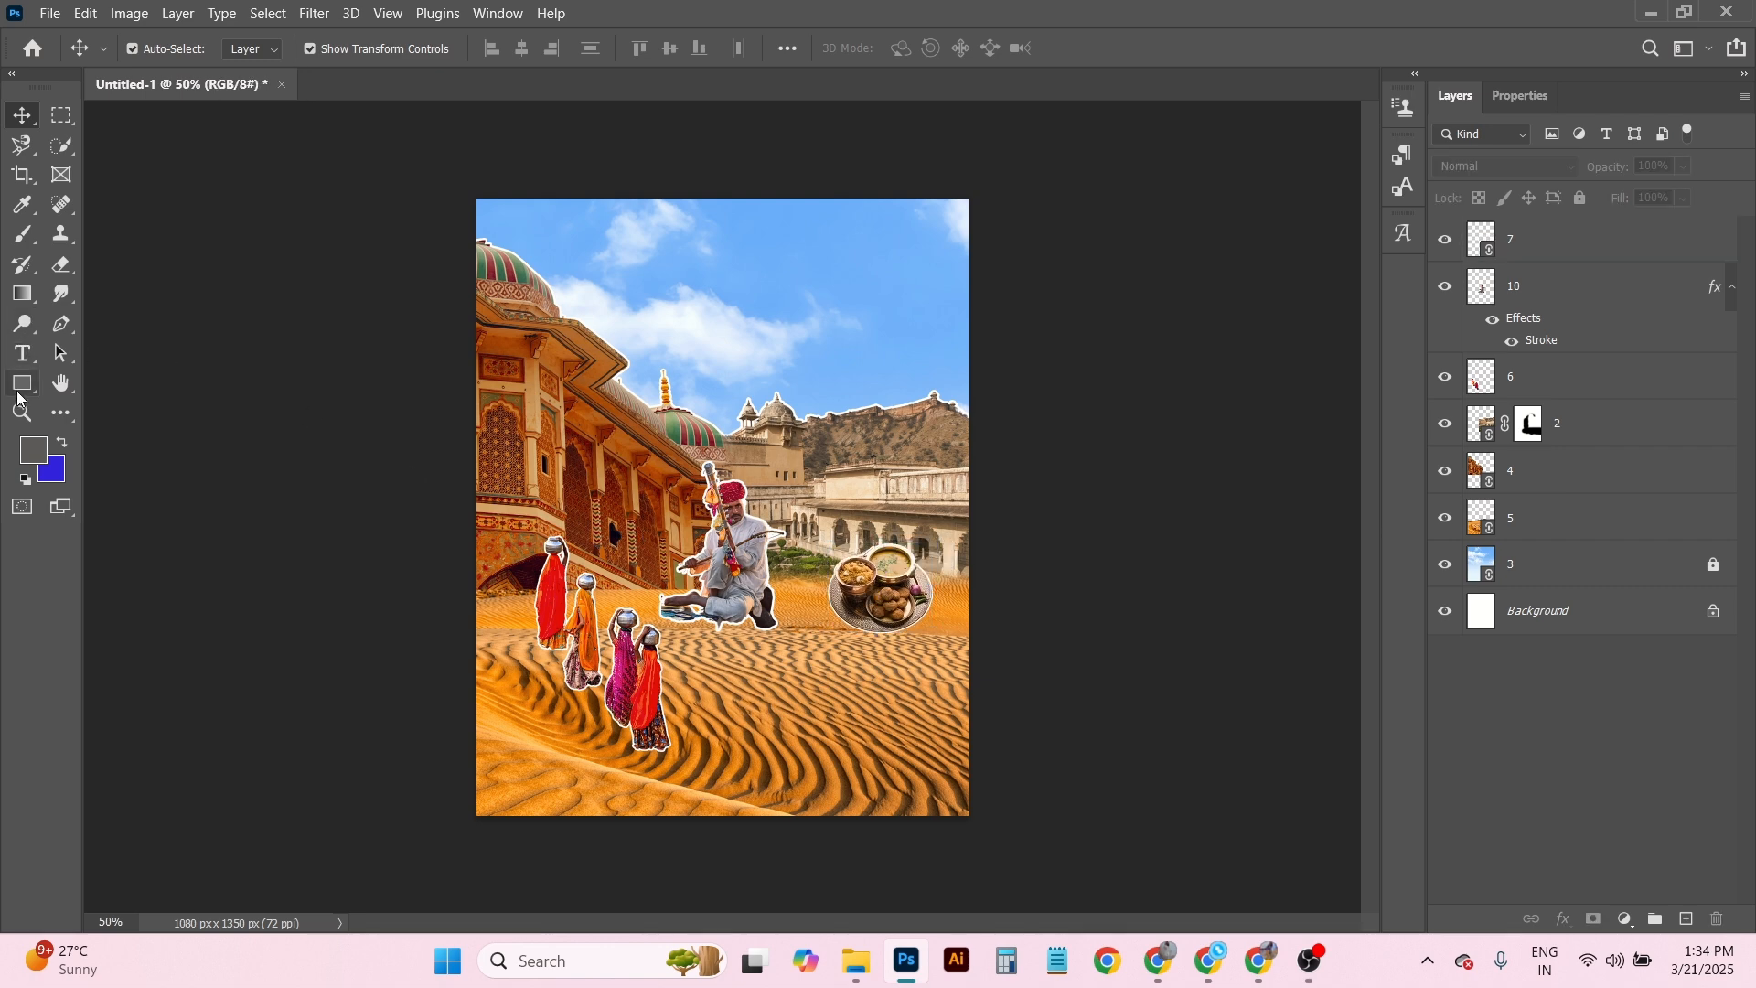
Create an empty layer between layers 2 and 6 at 64% opacity and choose a flattened 100 px brush.
click(22, 240)
key(ctrl+shift+alt+n)
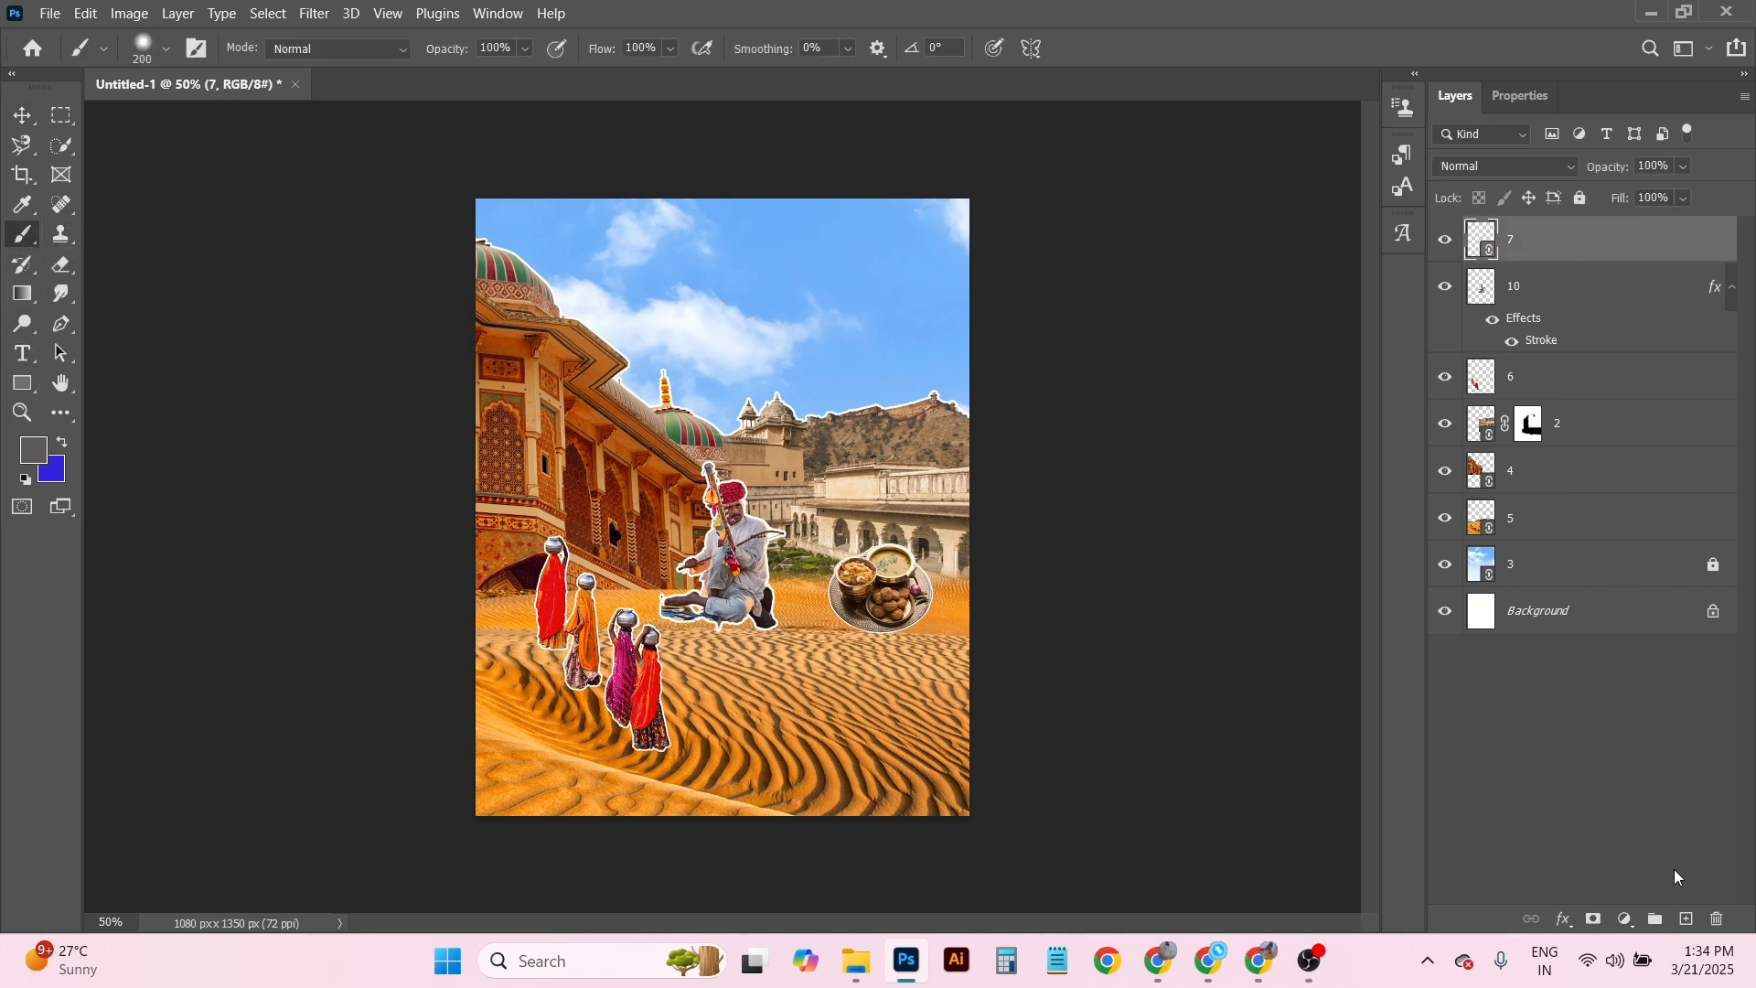
mouse_move(1611, 409)
mouse_down()
mouse_move(1557, 423)
mouse_move(1564, 448)
mouse_up()
click(1602, 431)
key(v)
key(alt+])
key(b)
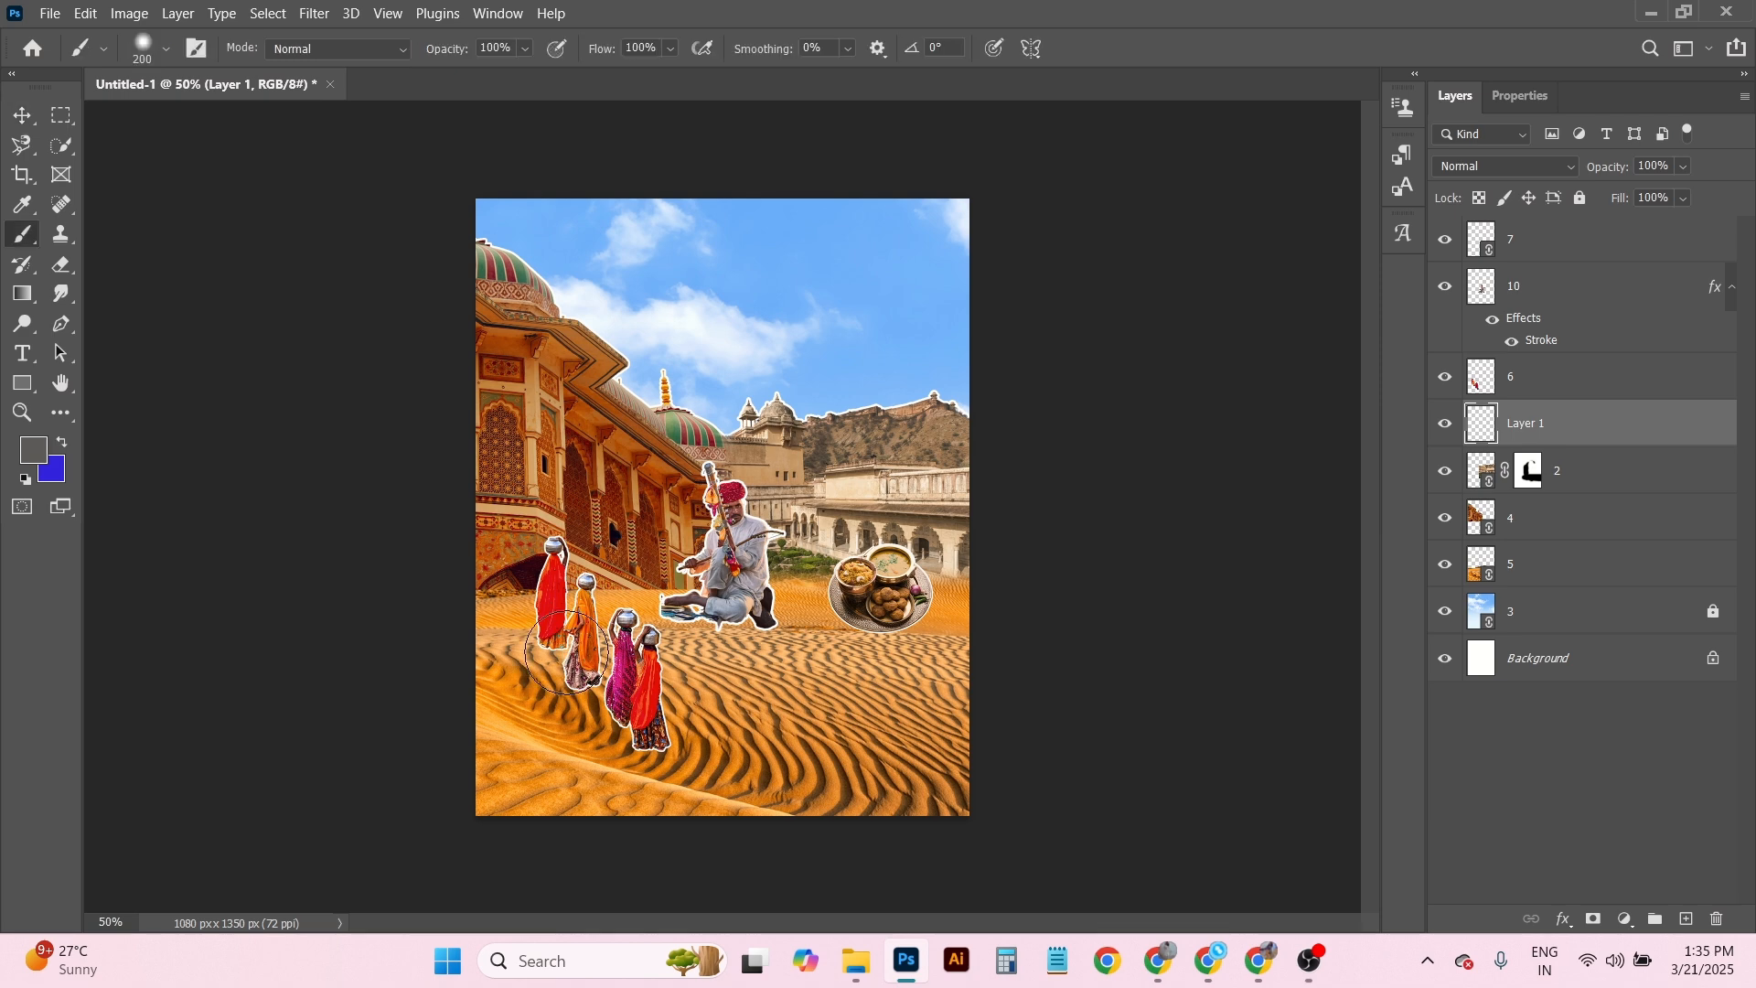
click(165, 48)
double_click(439, 421)
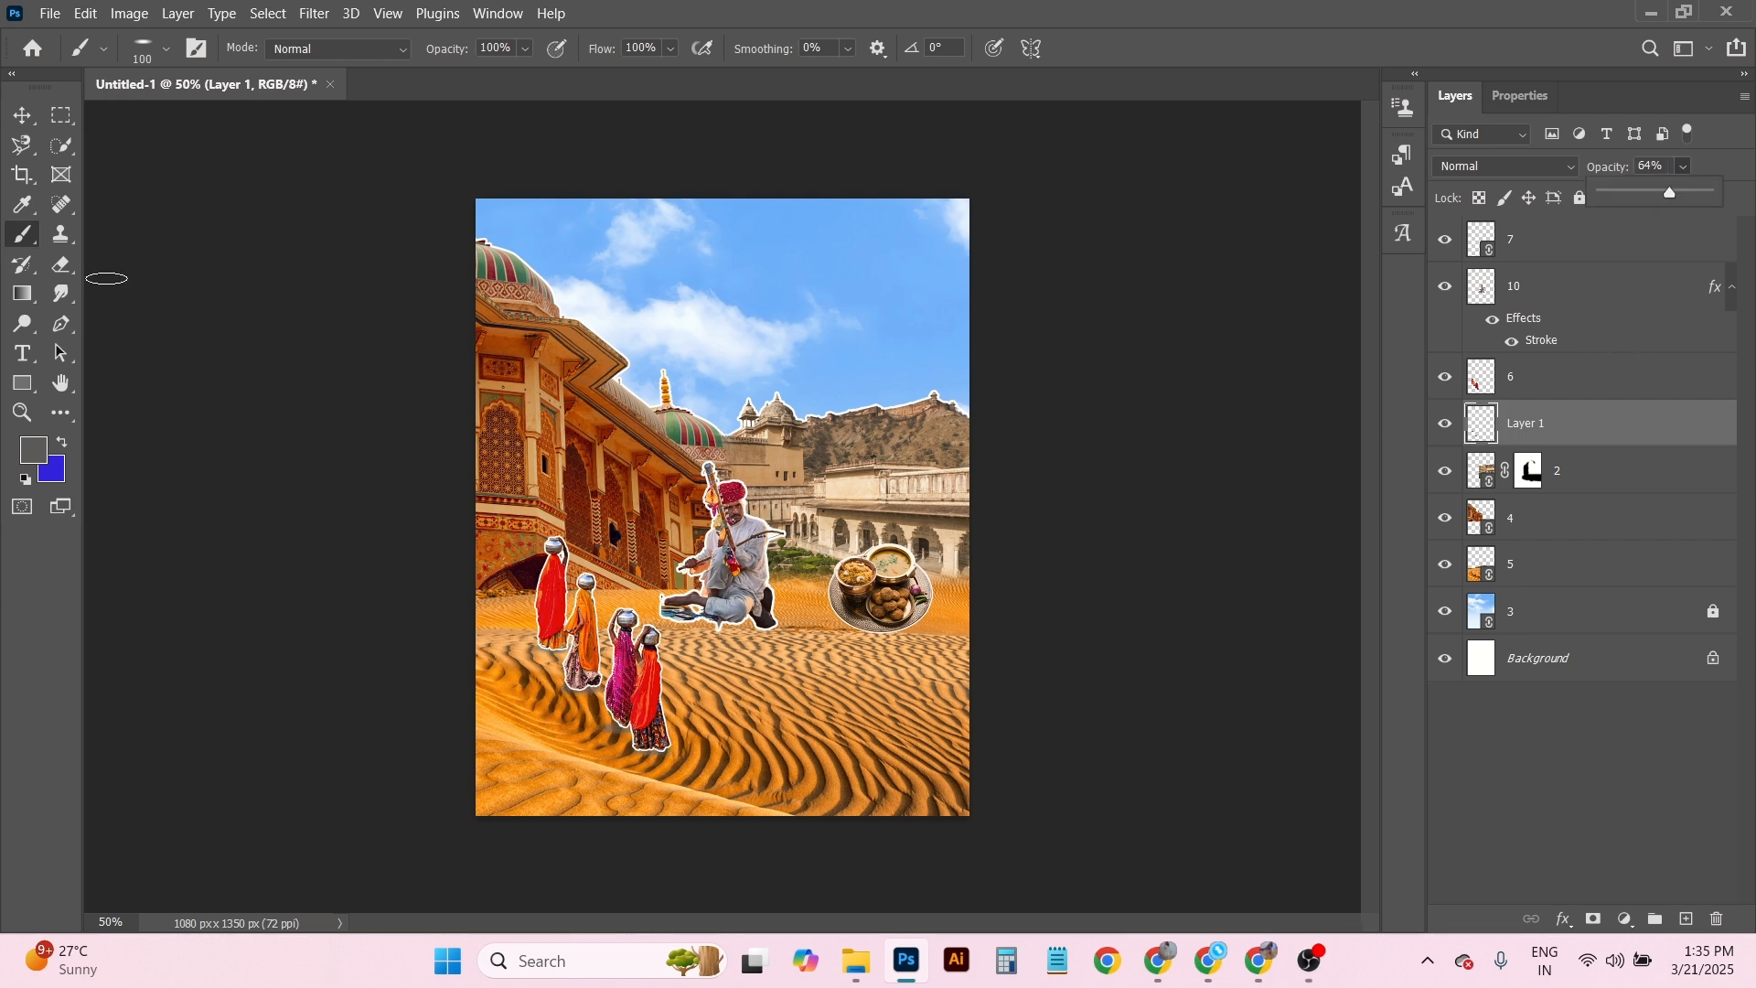
Add a new layer at the top of the stack and write the horizontal title "Rajasthan" in the sky.
right_click(22, 354)
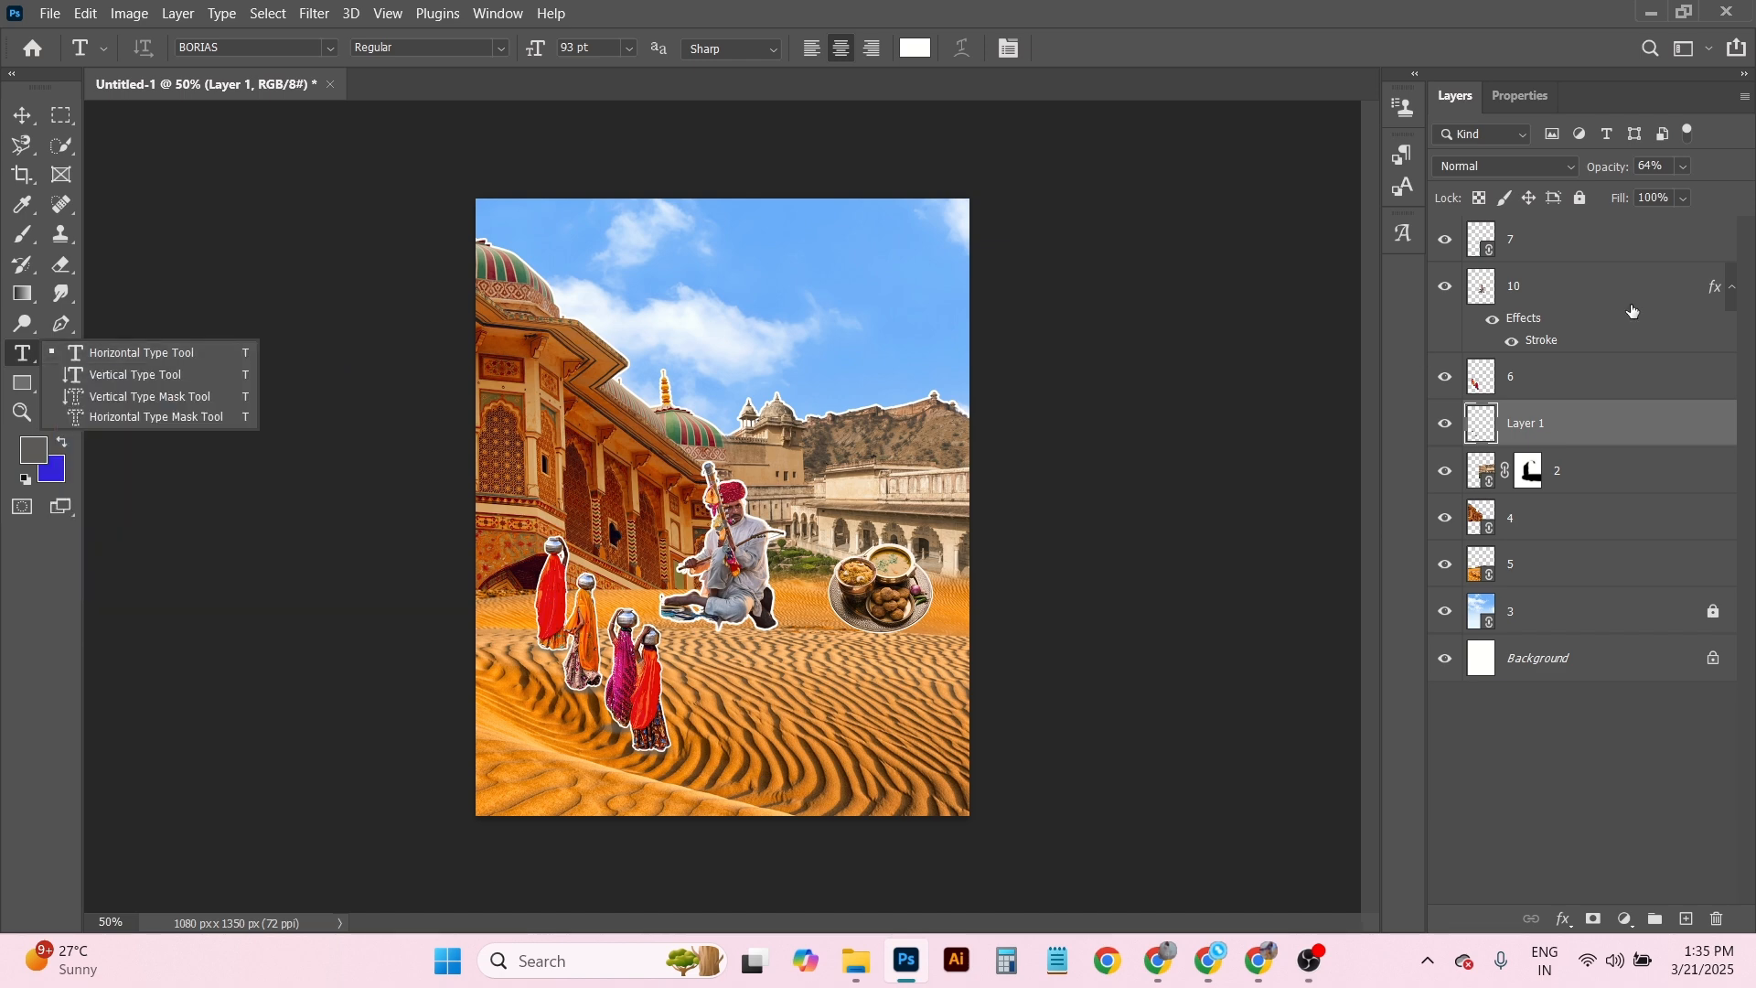
click(91, 347)
key(ctrl+shift+alt+n)
right_click(20, 361)
click(91, 347)
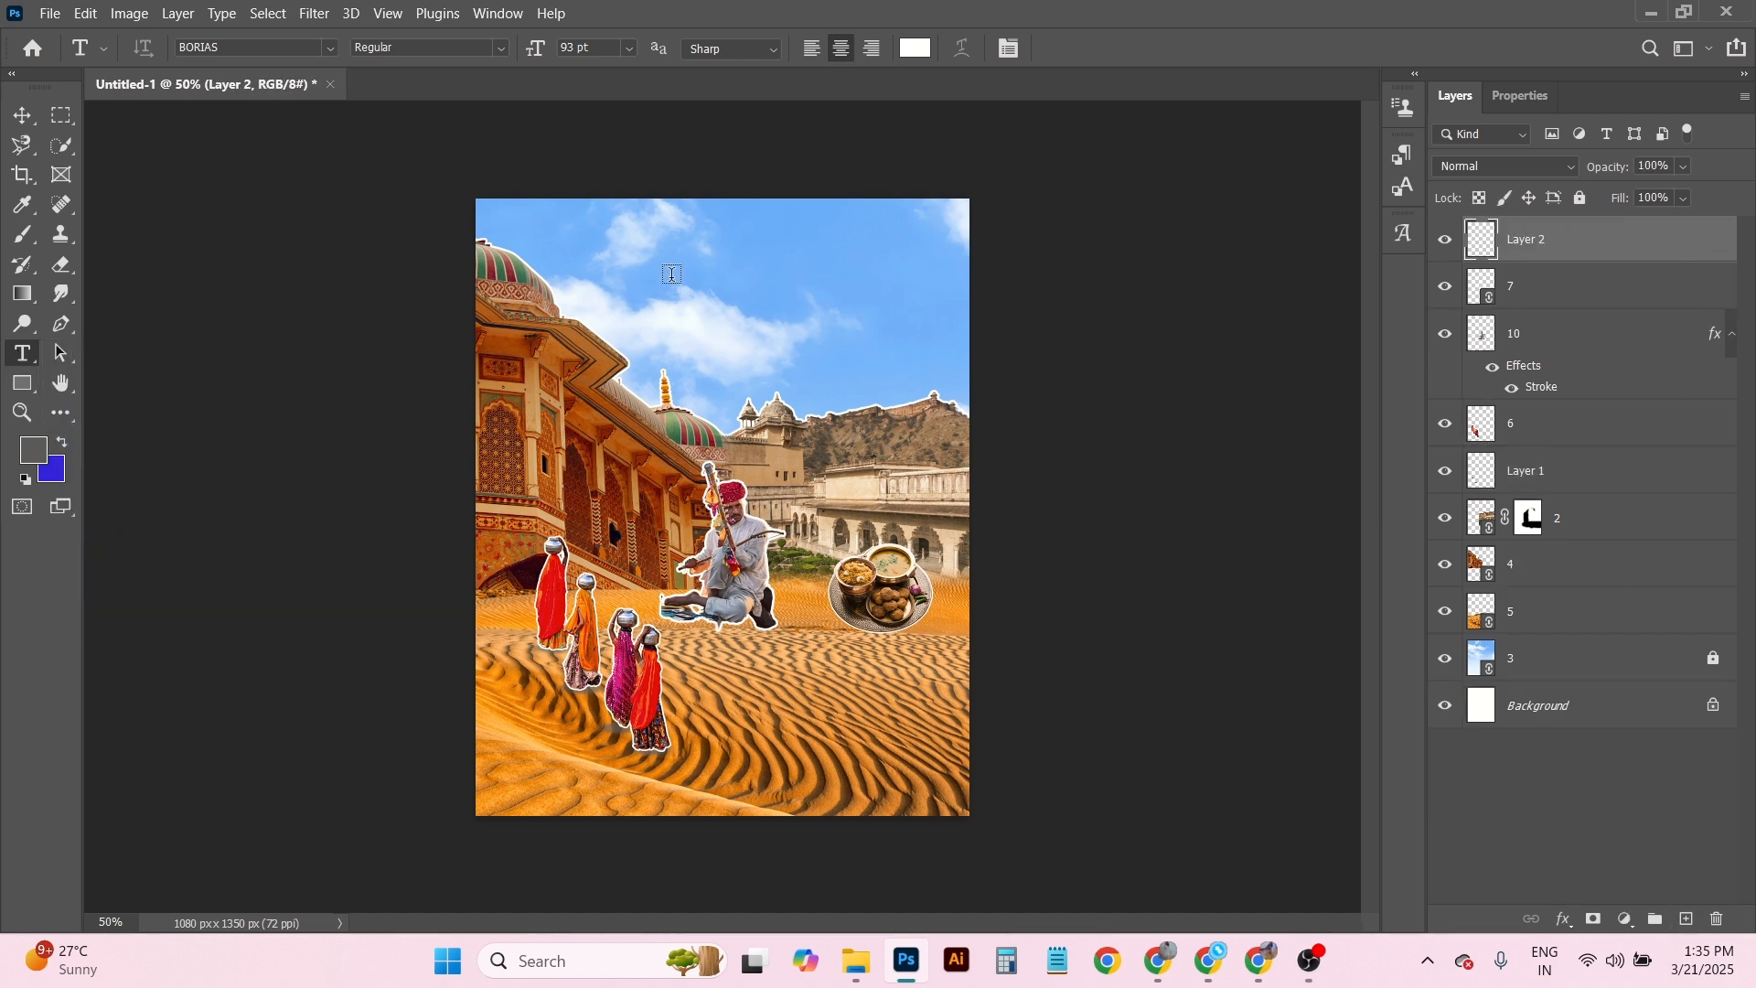
click(672, 274)
text(Raj)
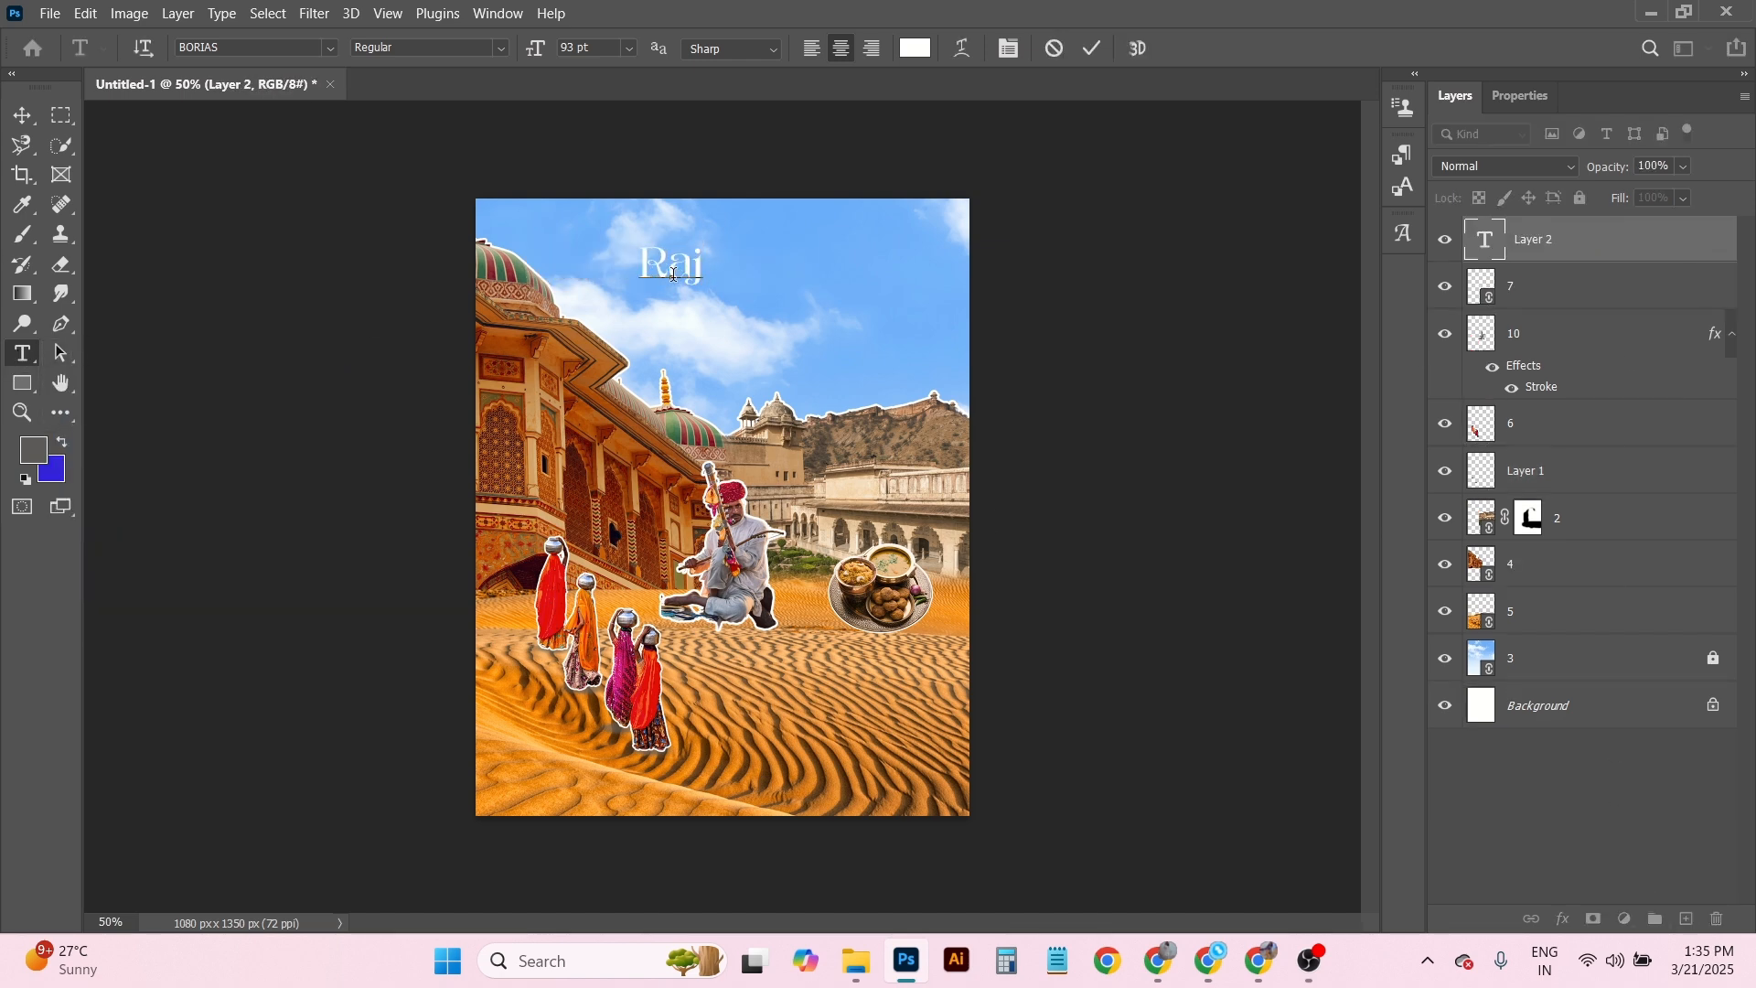
text(asthan)
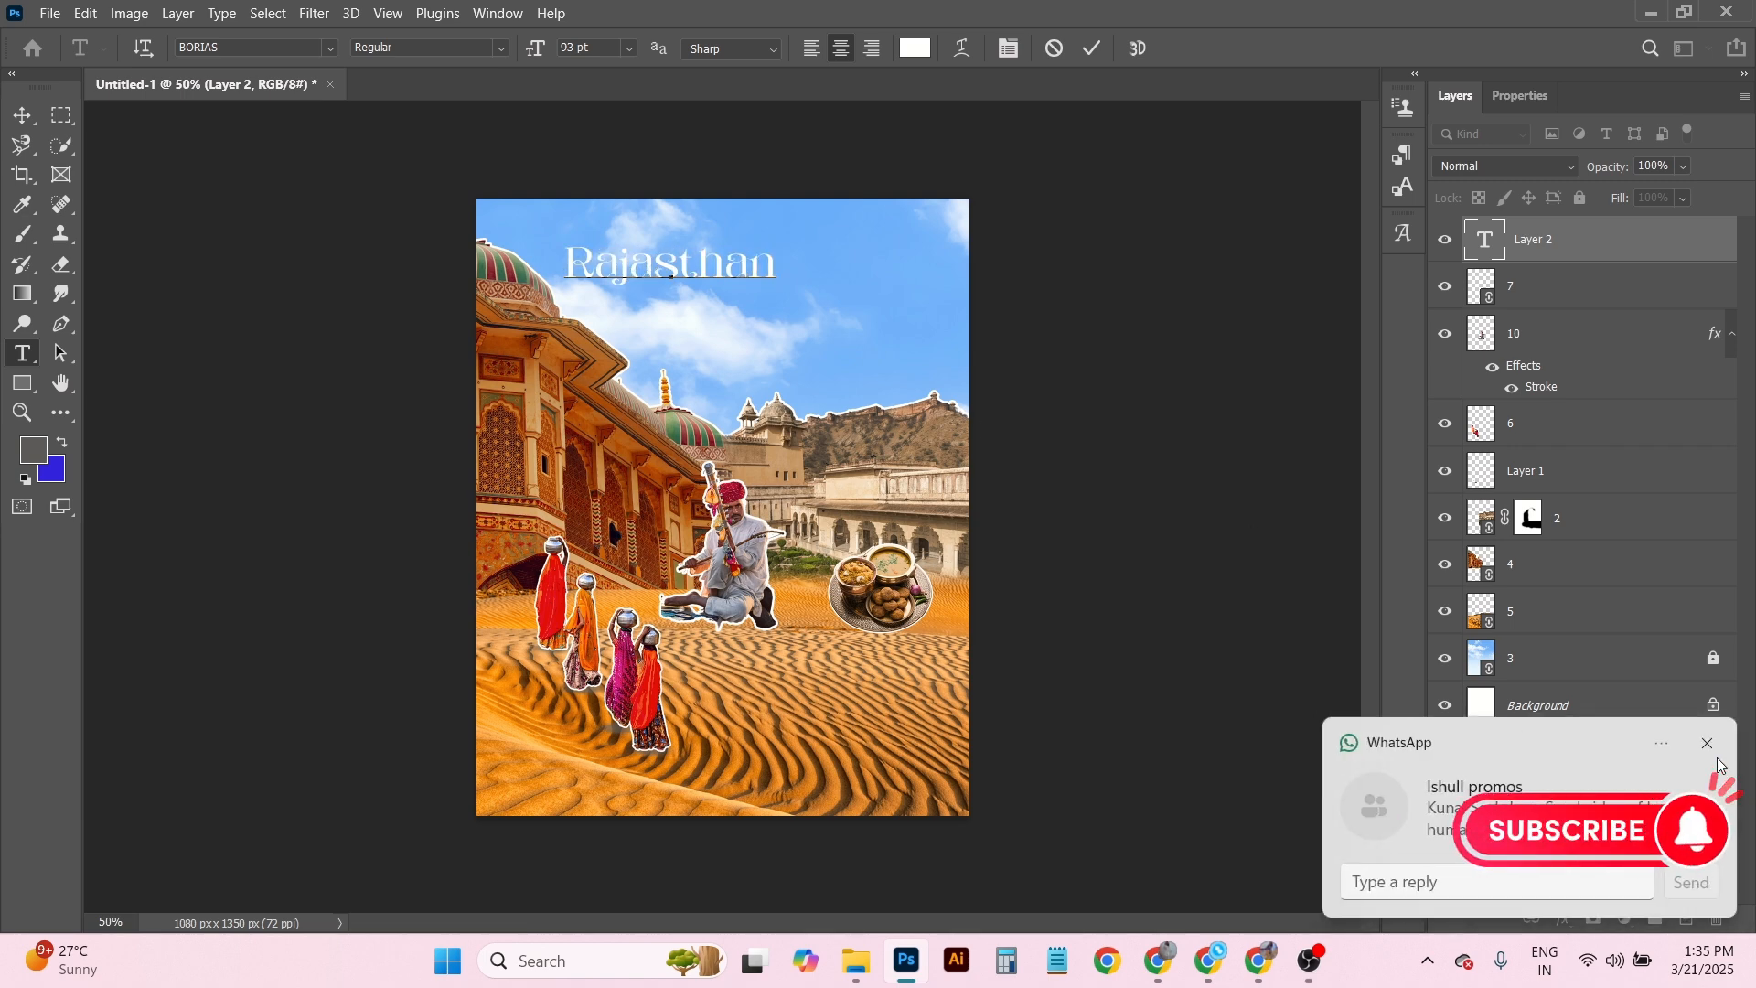
click(1706, 743)
Enlarge the "Rajasthan" title so it spans most of the sky's width.
key(ctrl+a)
click(21, 117)
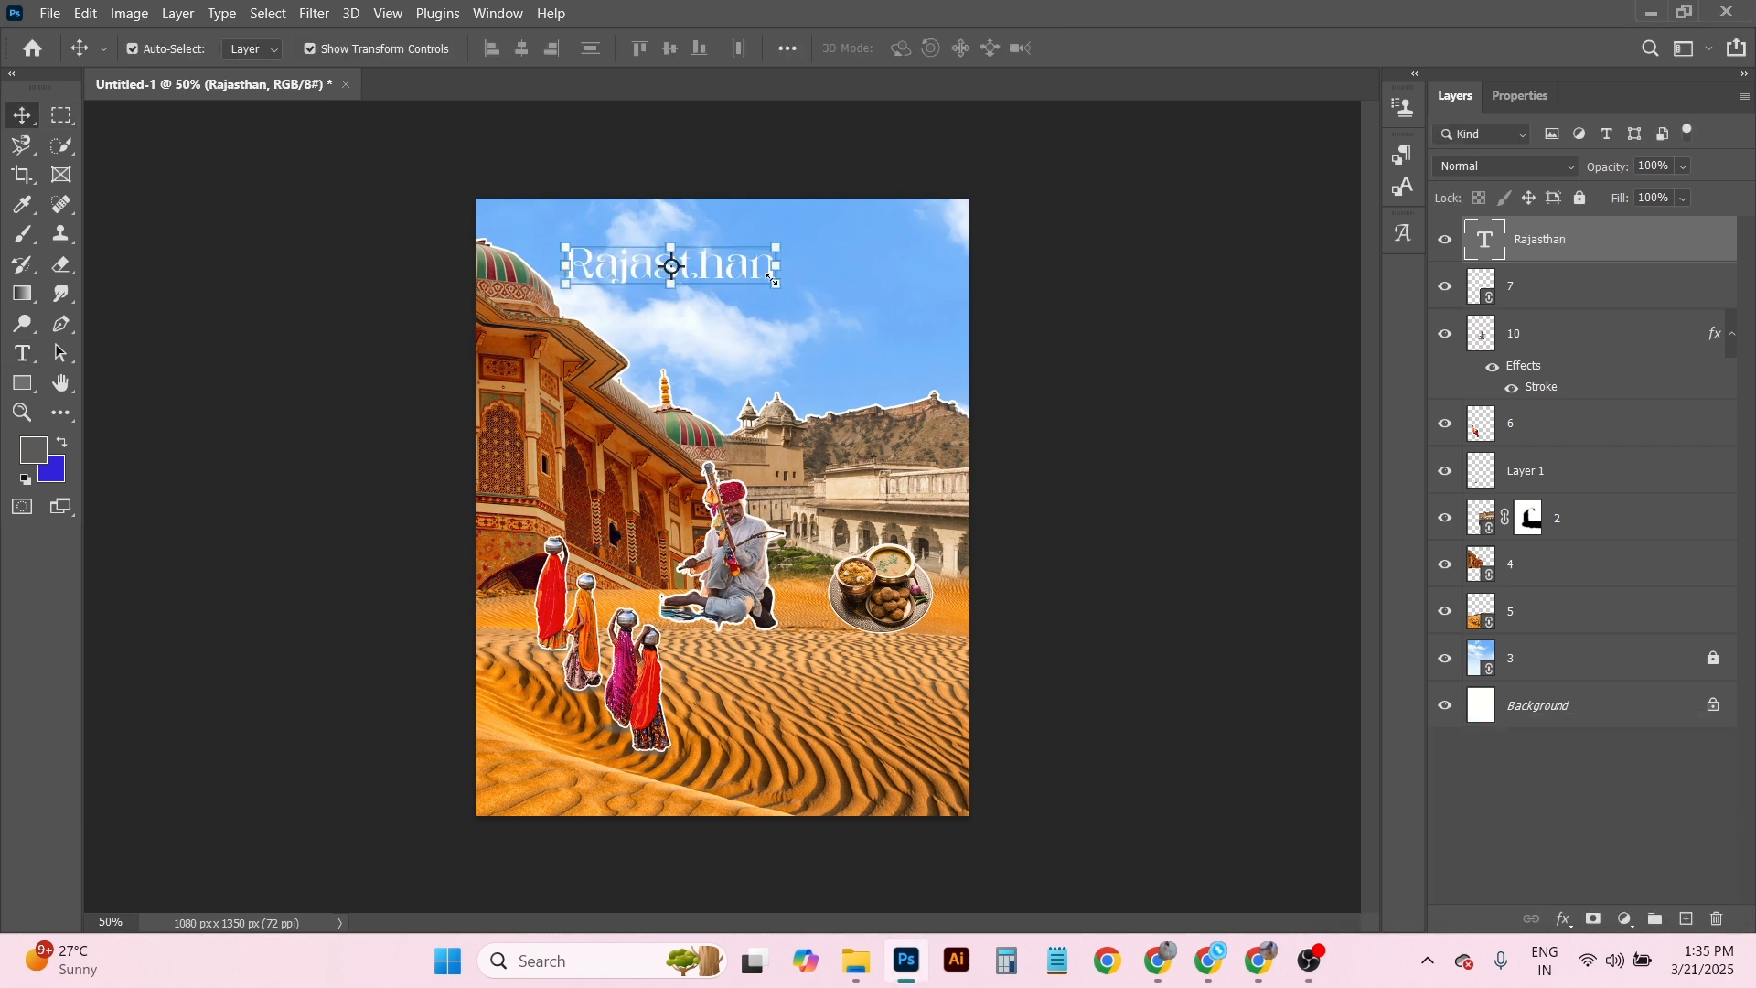
drag(773, 280, 929, 294)
key(Return)
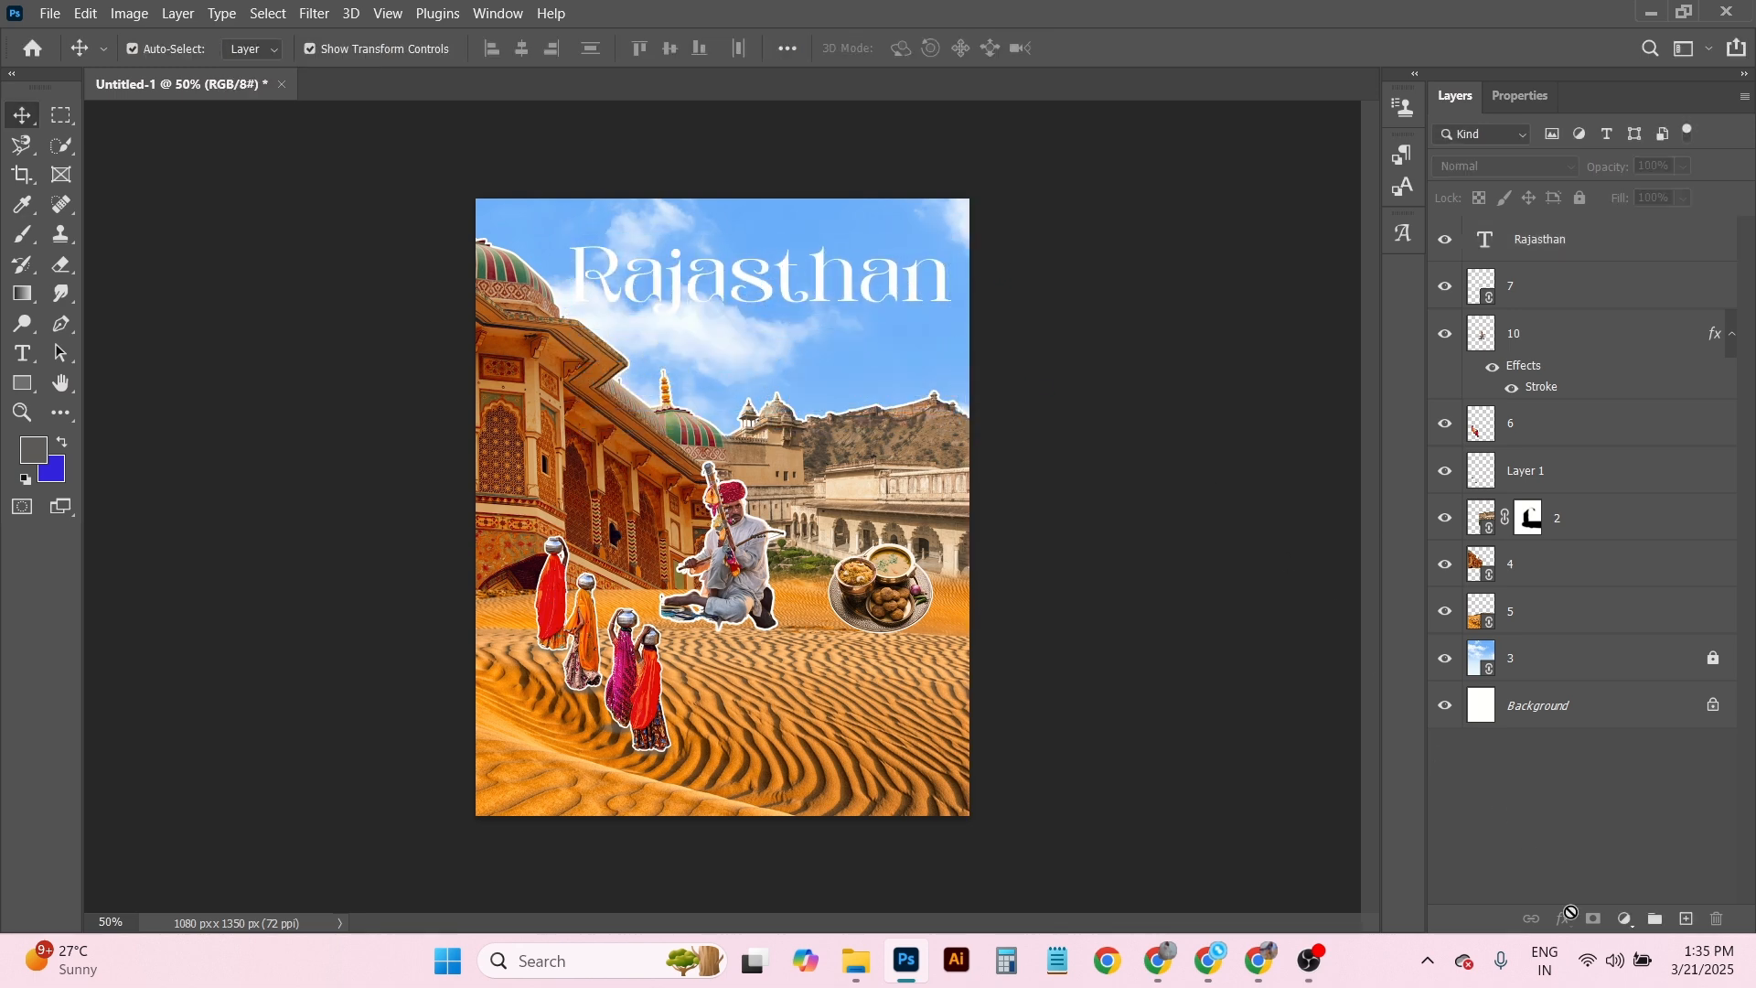
Add a black drop shadow to the "Rajasthan" title at 100% opacity, 90° angle, 3 px distance, 16% spread and 4 px size.
click(1577, 256)
click(1563, 919)
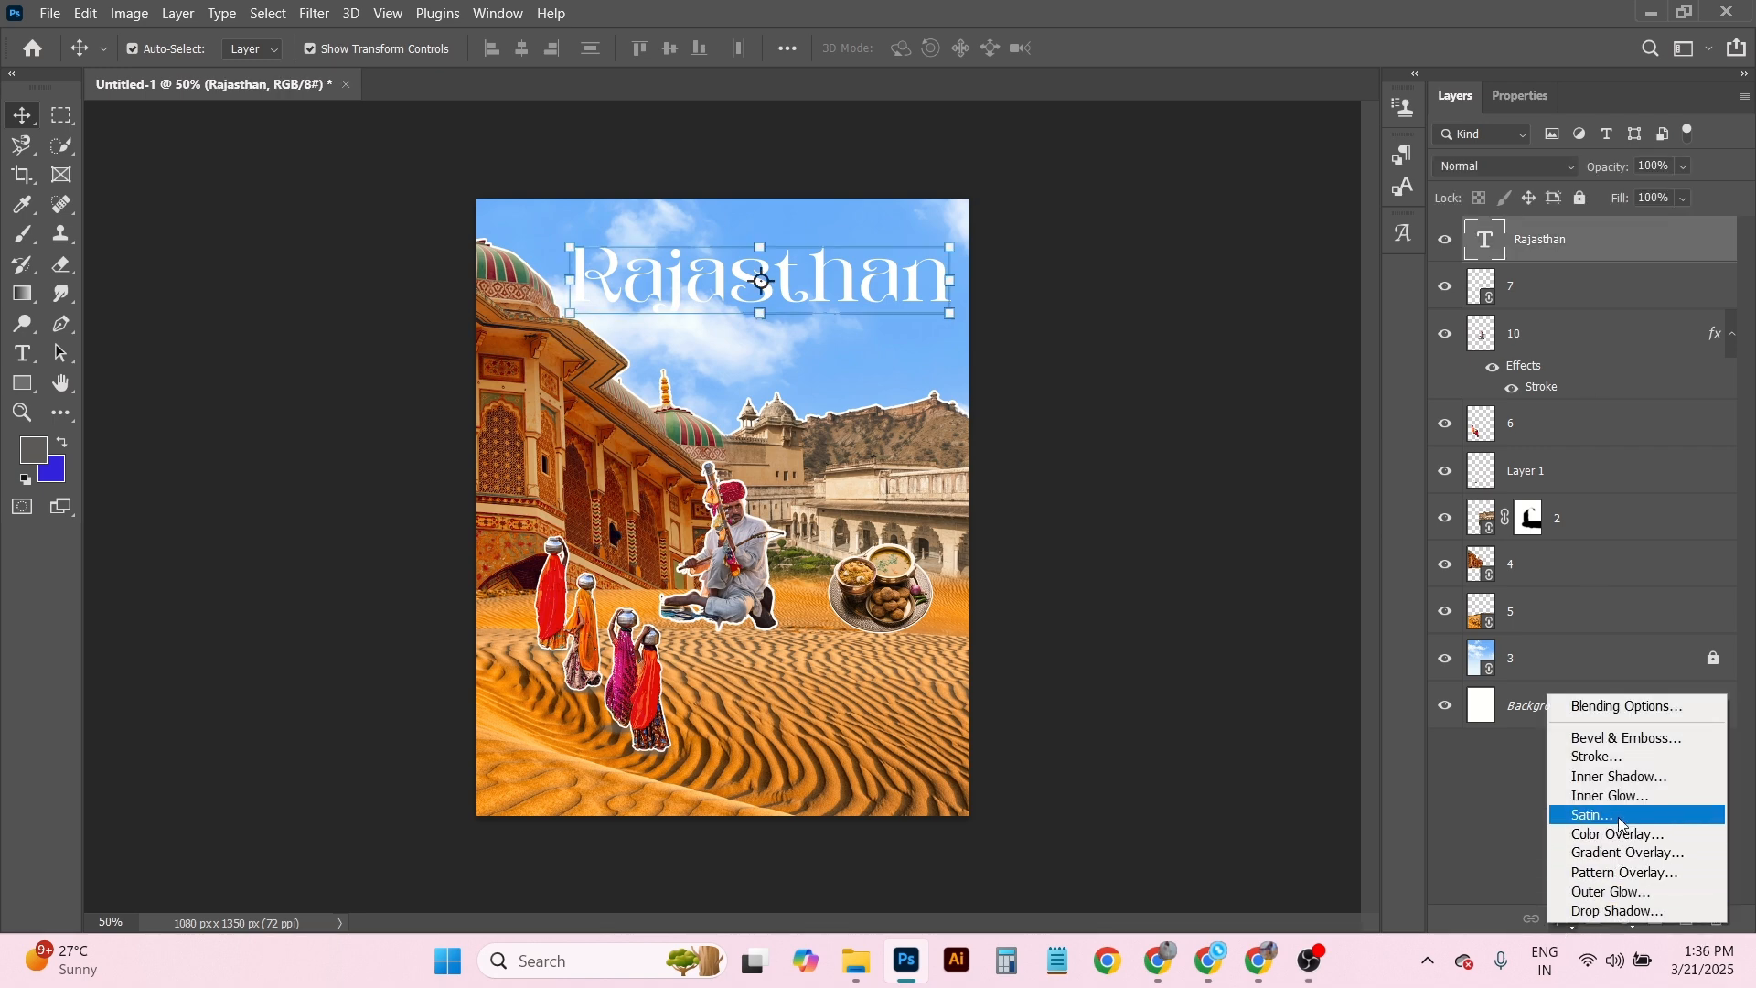
click(1617, 911)
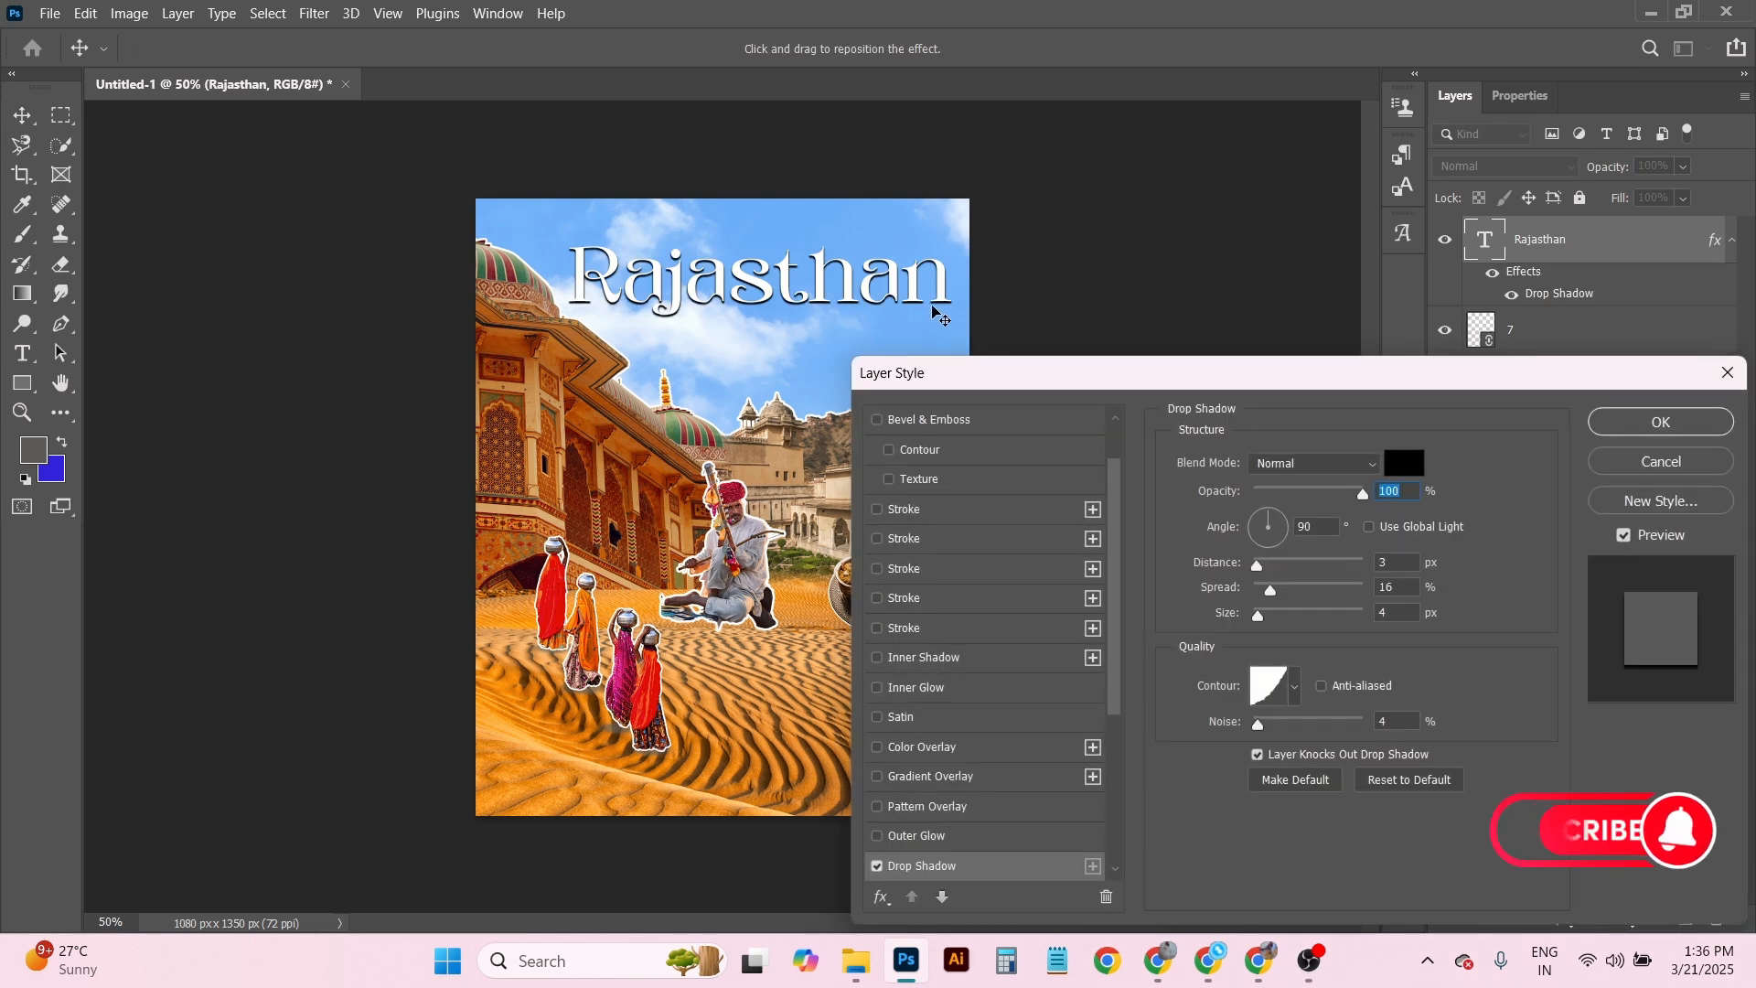
click(1660, 422)
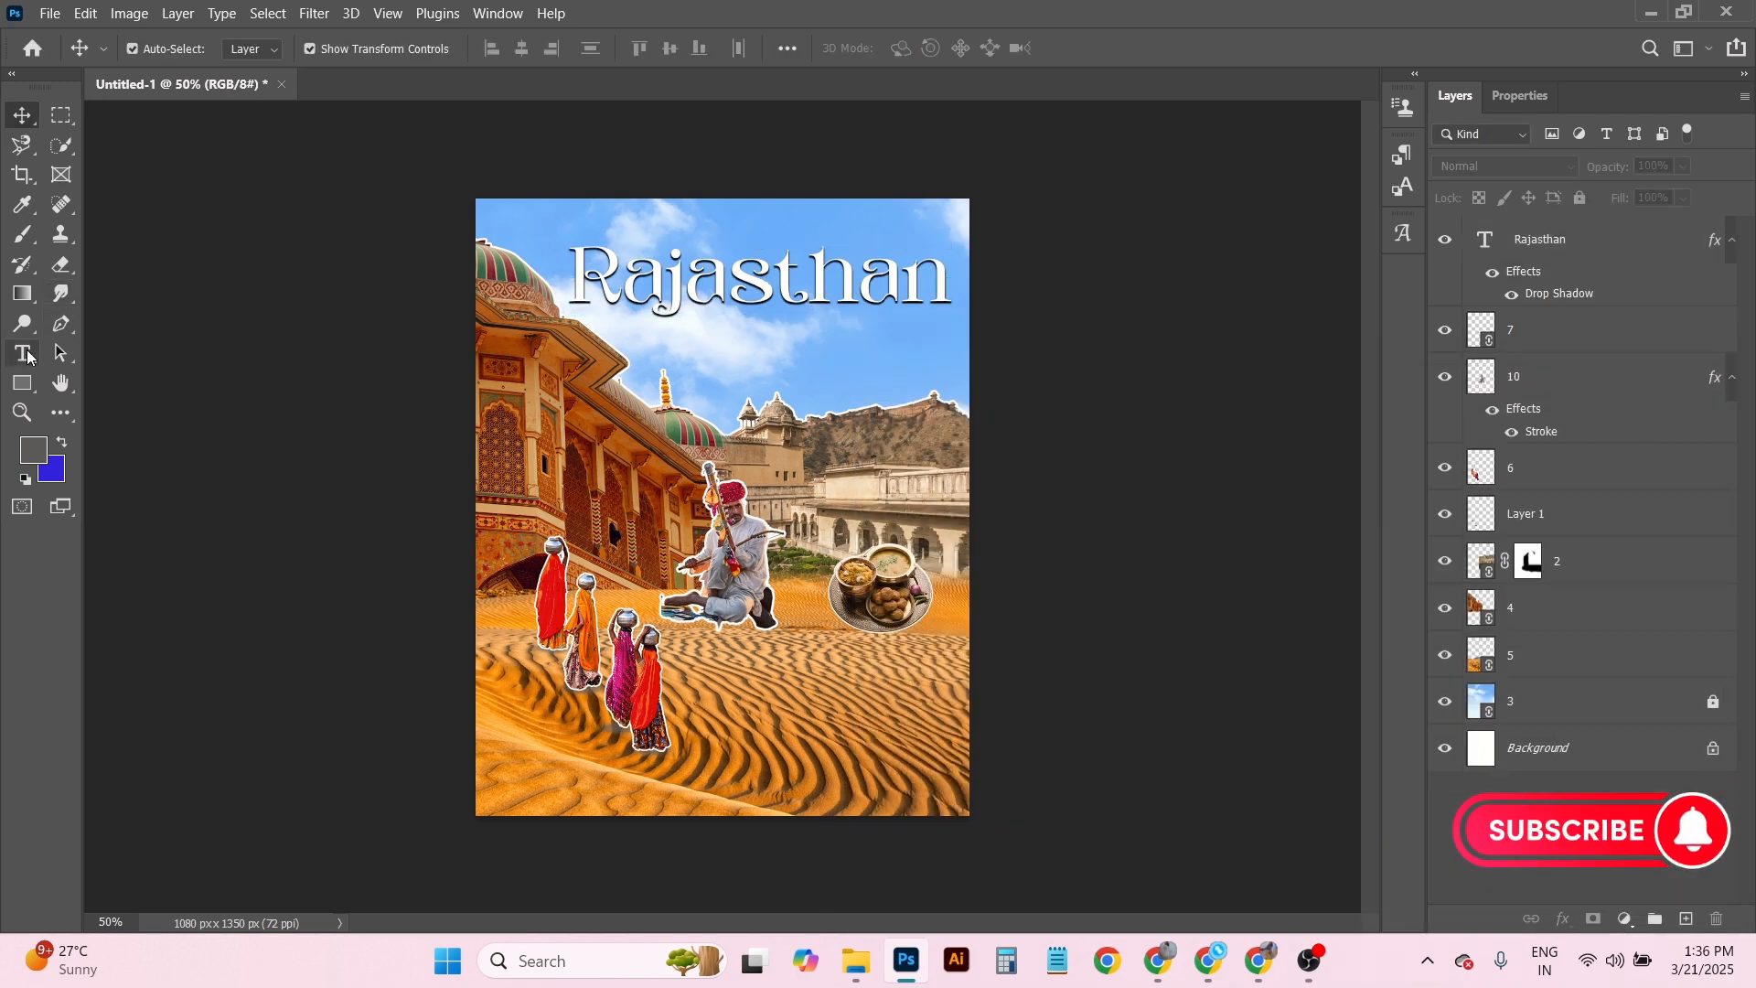
Draw a white rectangle about 640 by 65 px just below the "Rajasthan" title.
right_click(28, 357)
right_click(27, 381)
click(81, 386)
drag(645, 328, 898, 338)
key(v)
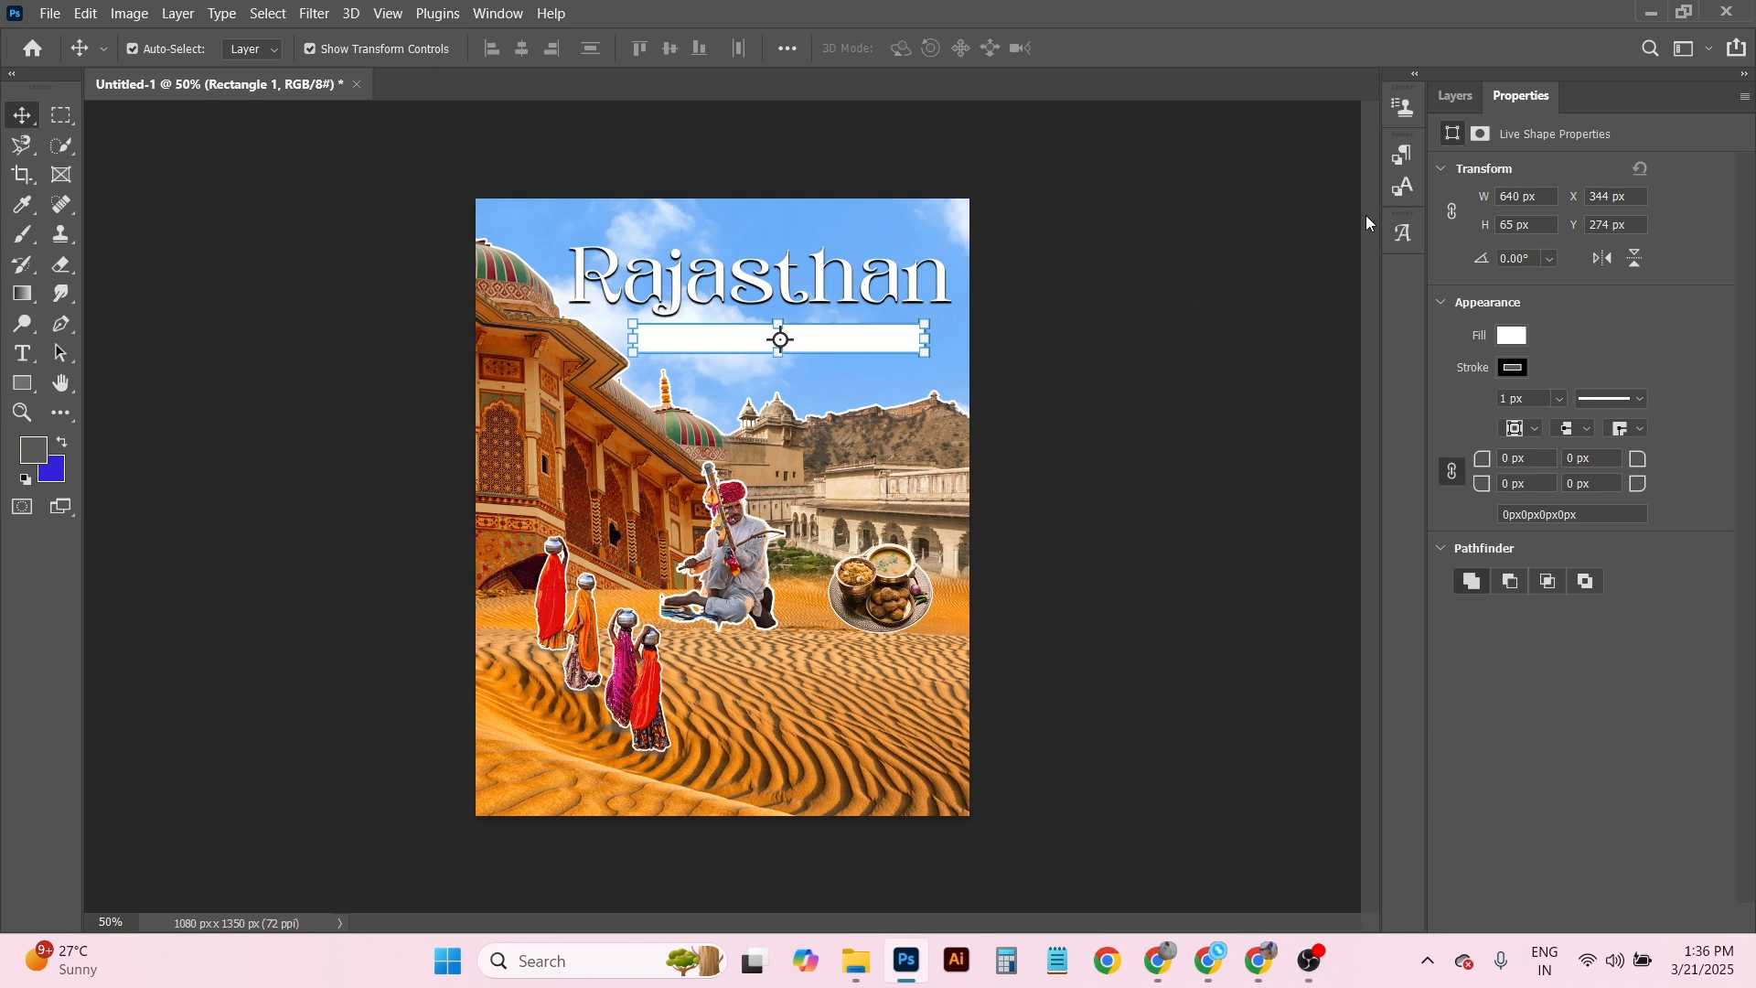
Stretch the white rectangle downward to about 329 px high and move its layer between layers 4 and 5.
click(1460, 92)
drag(780, 351, 780, 478)
drag(1643, 248, 1569, 687)
click(1057, 534)
Remove the white rectangle's stroke and round its corners to about 33 px.
click(919, 362)
click(1522, 97)
click(1516, 369)
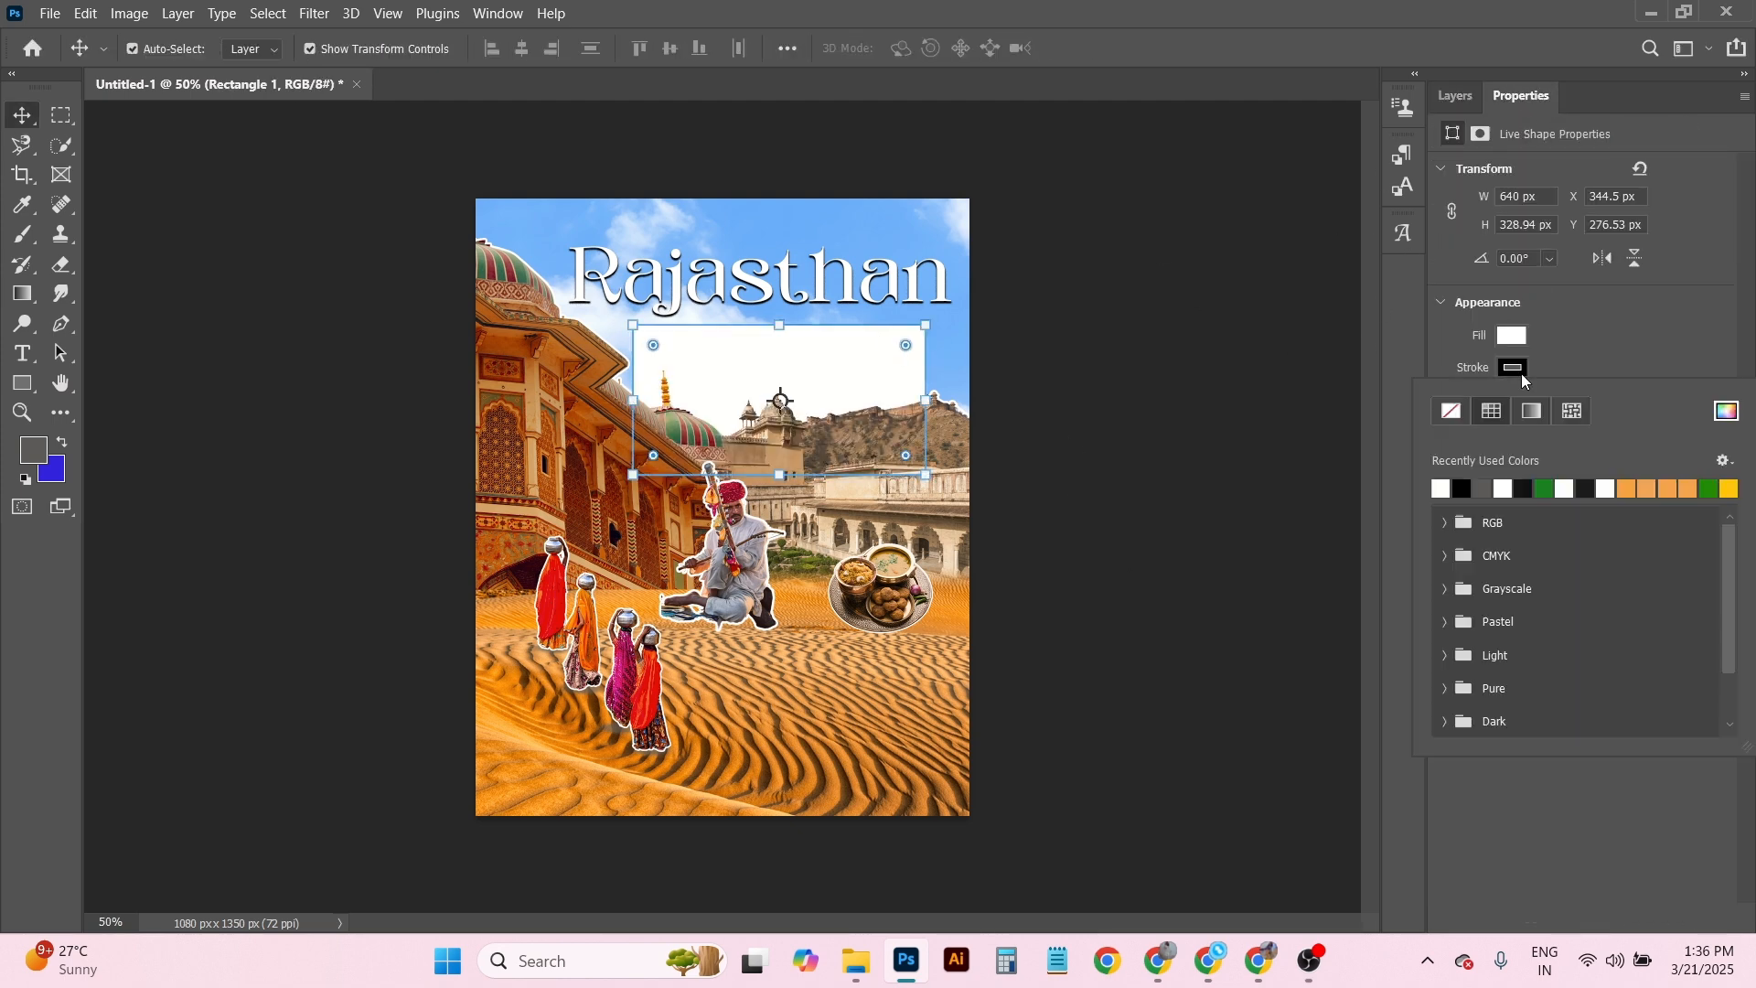
click(1451, 410)
click(1164, 457)
click(904, 368)
drag(912, 354, 906, 360)
click(1038, 388)
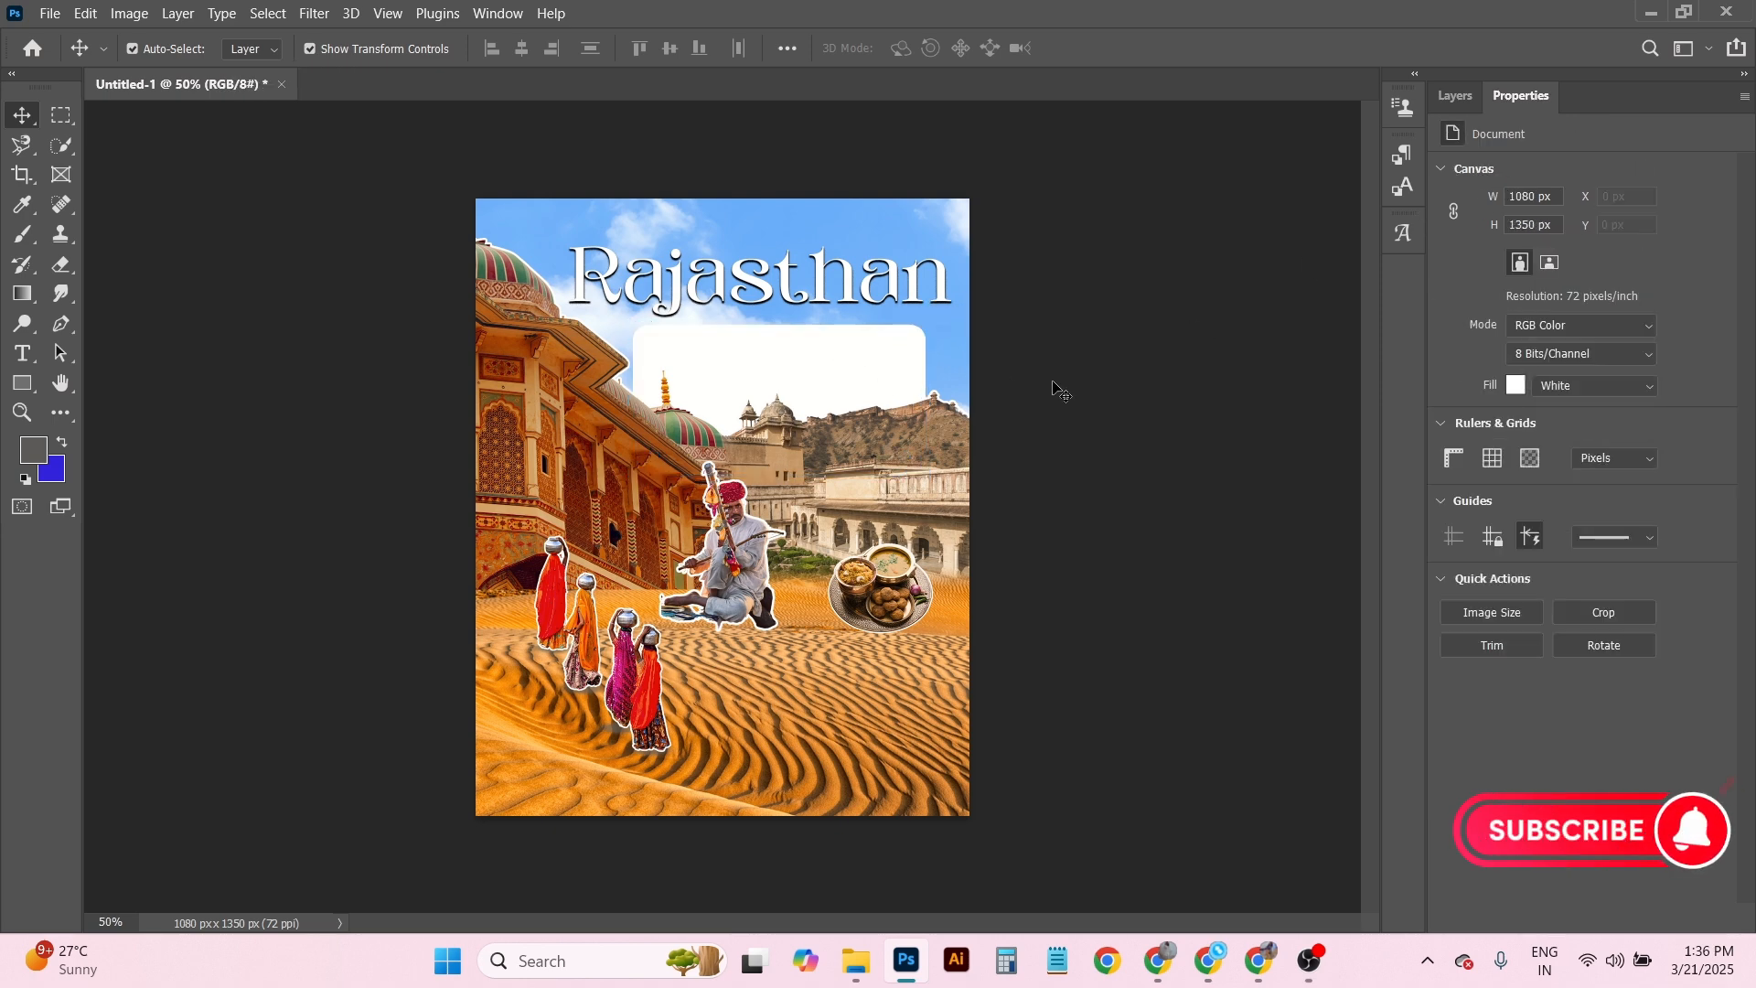
Place the bird image "Untitled design (5)" as a linked layer.
click(51, 13)
click(156, 463)
scroll(522, 320, down, 3)
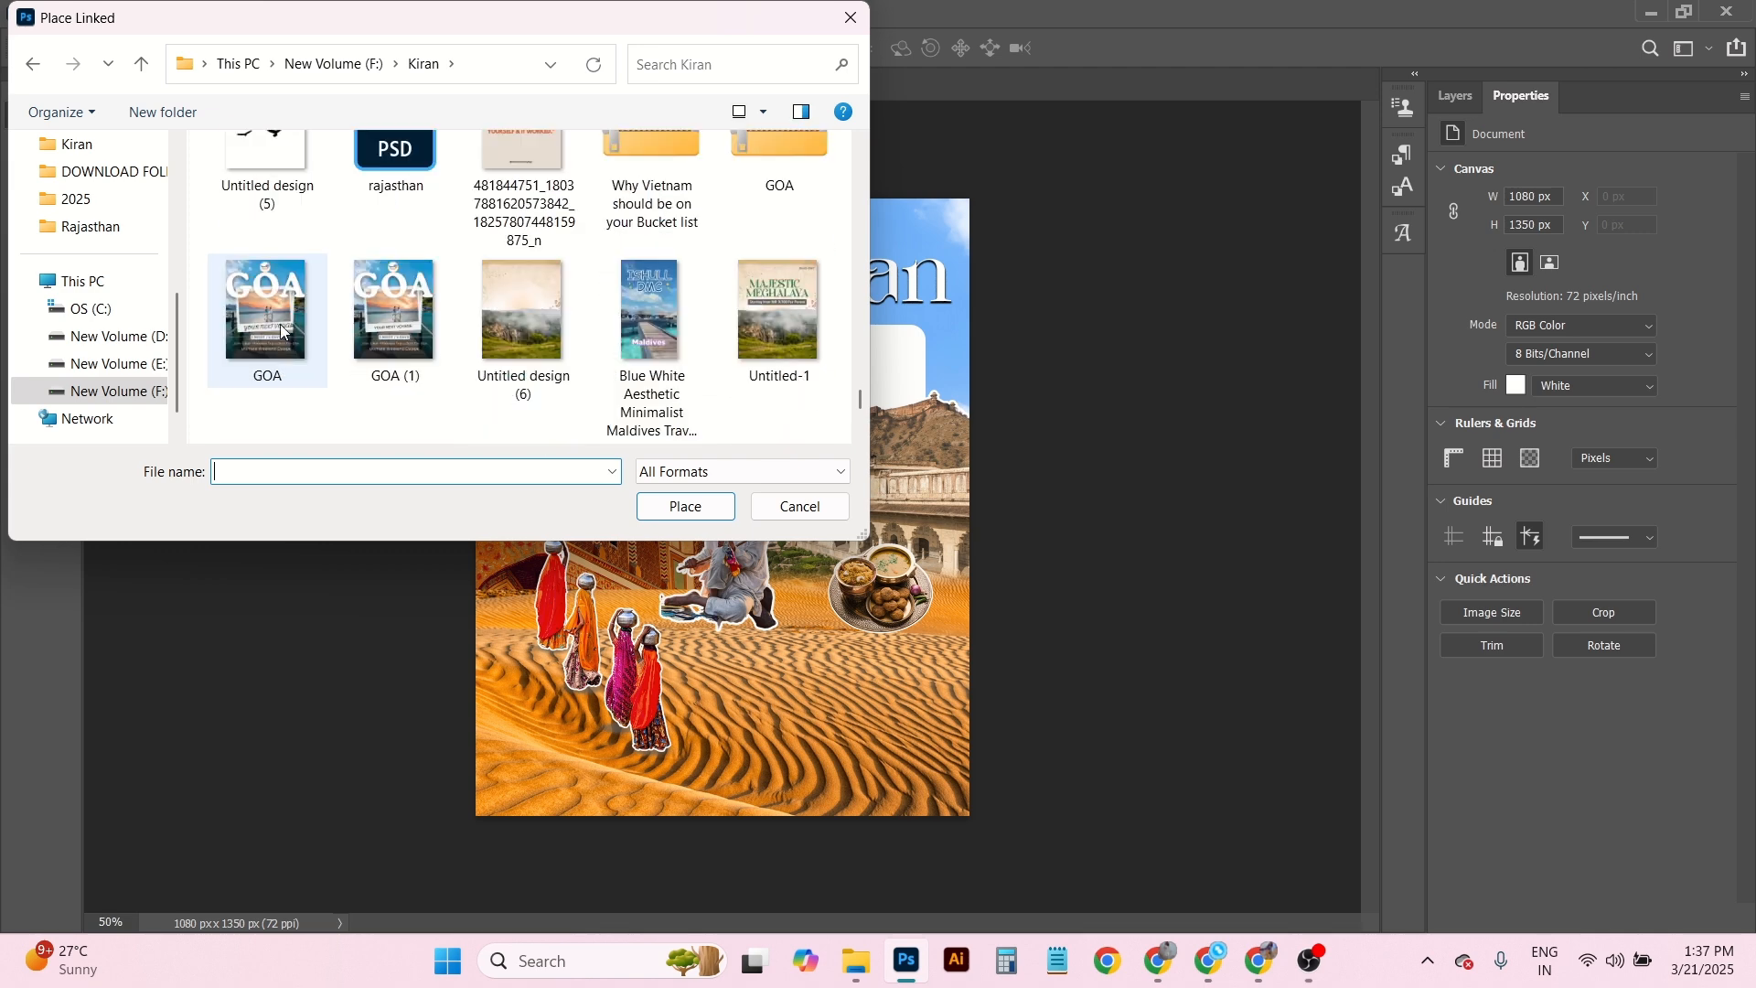
click(266, 173)
scroll(521, 320, up, 1)
click(685, 506)
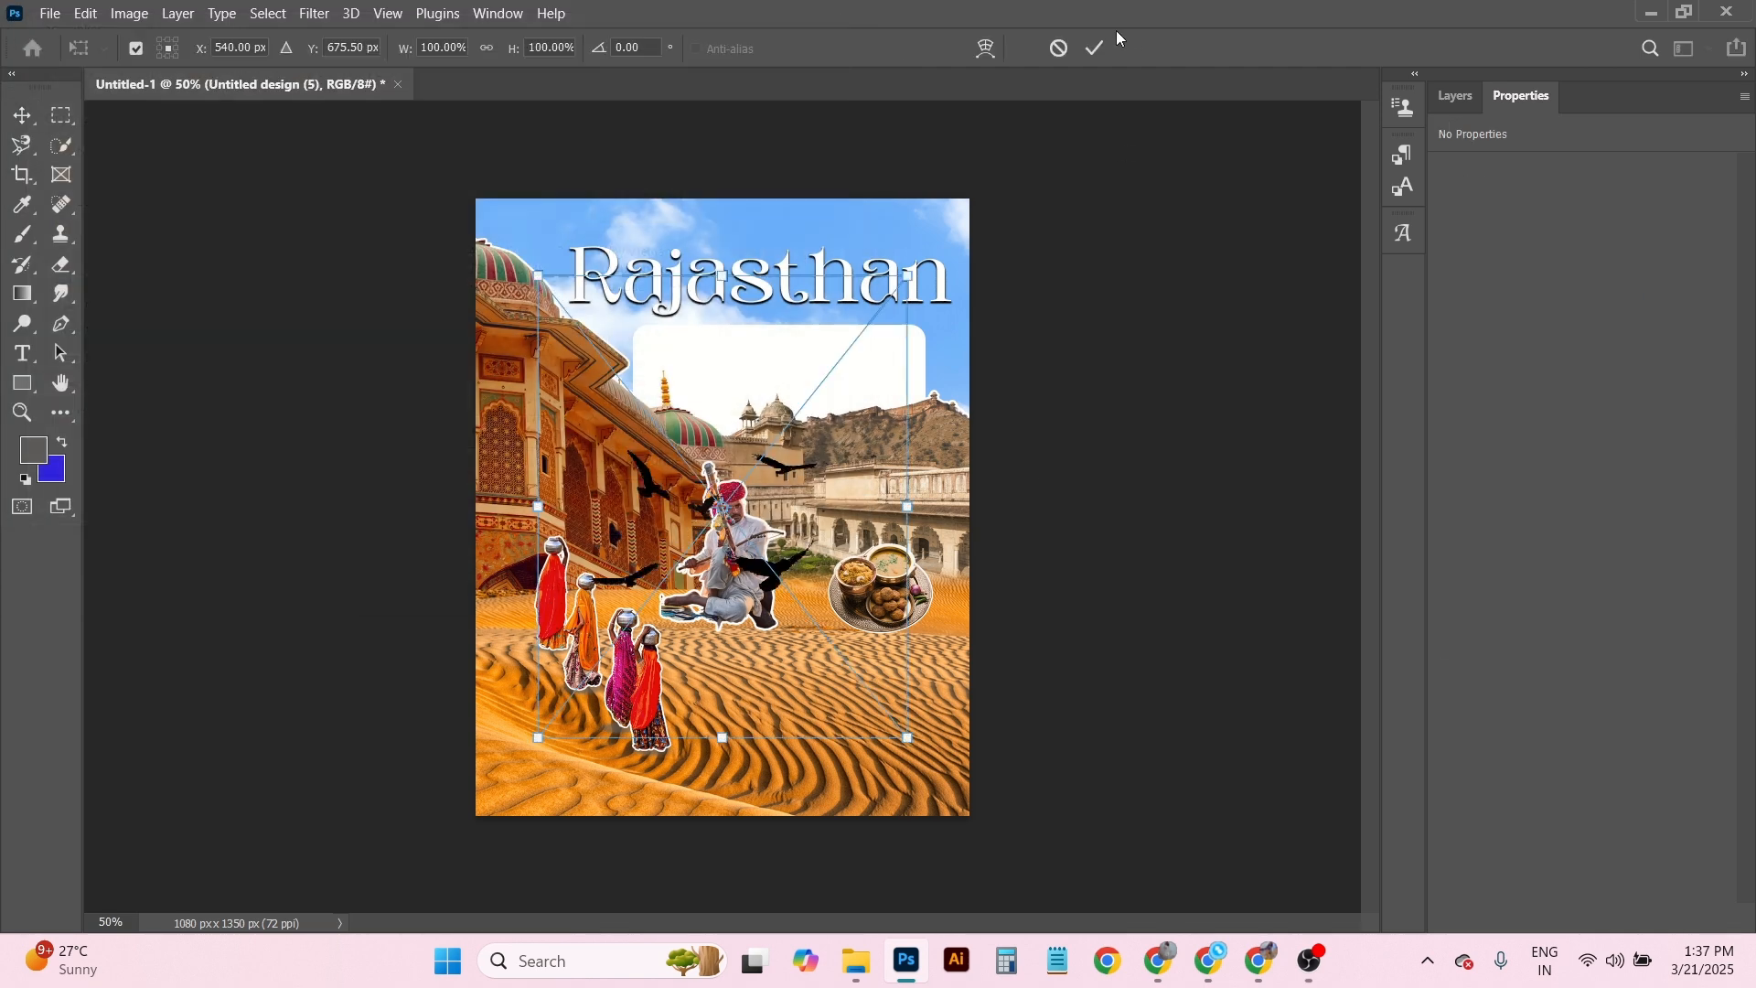
click(1095, 47)
Scale the birds to about 27% and move them into the sky above the end of the title.
drag(803, 564, 724, 374)
key(ctrl+z)
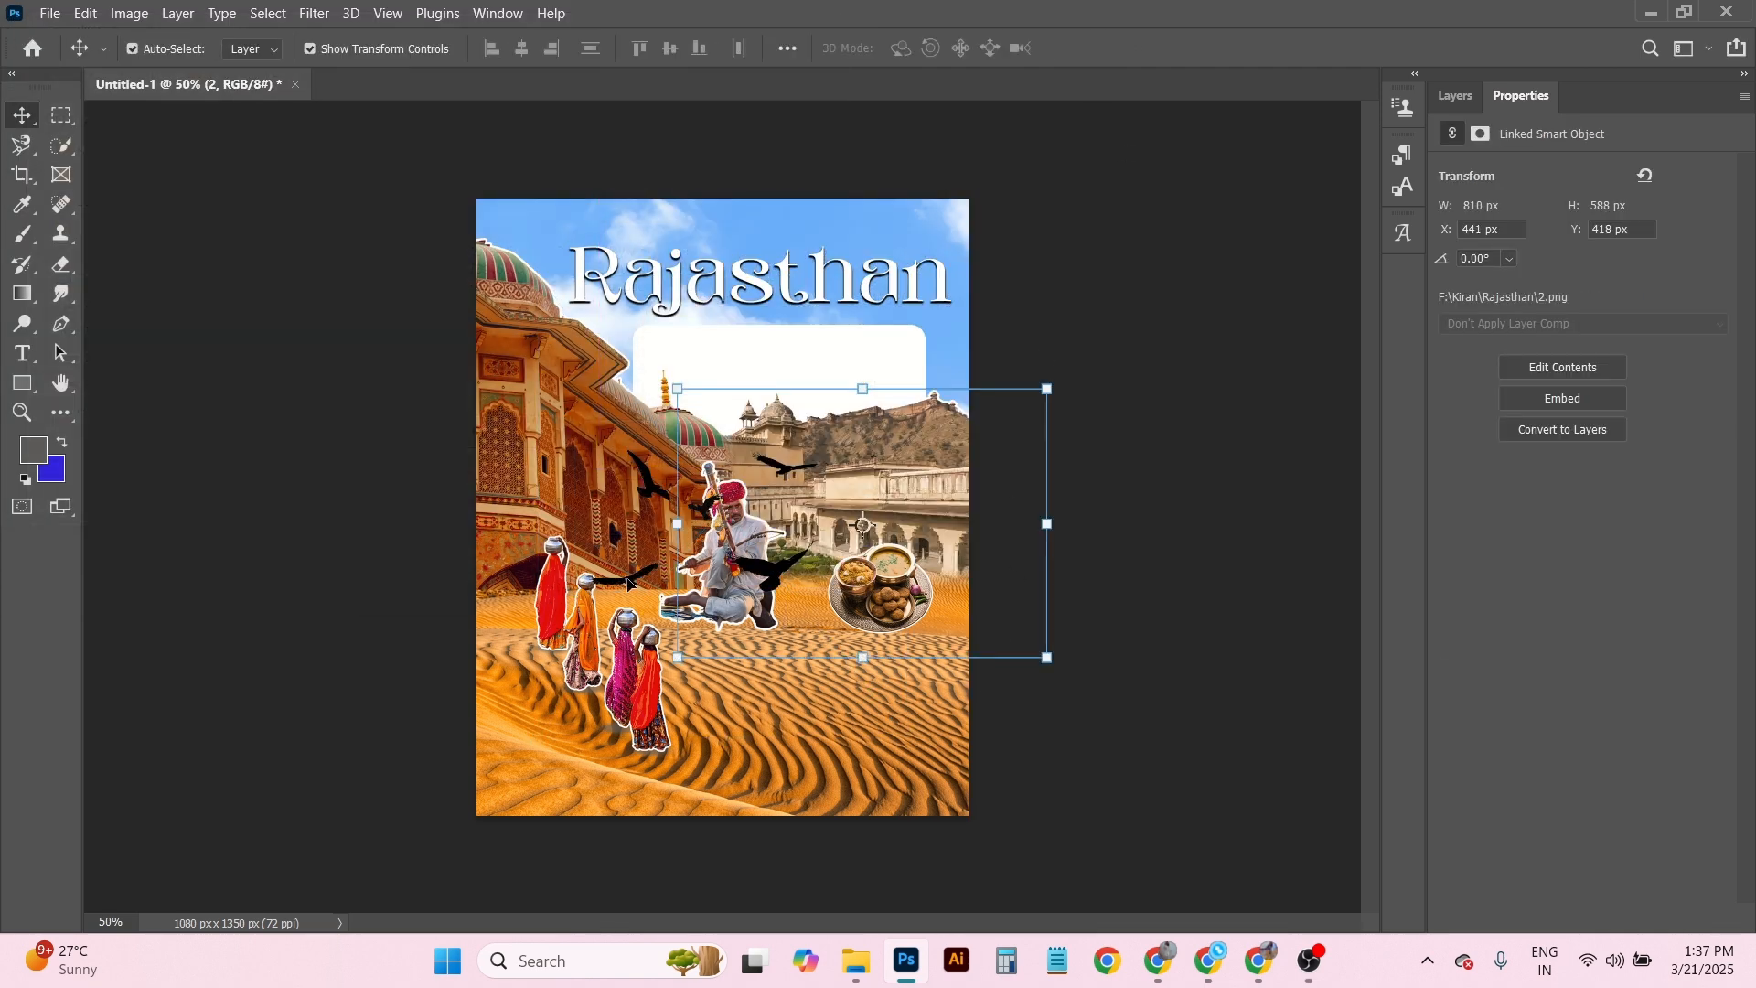
click(628, 583)
drag(867, 592, 771, 494)
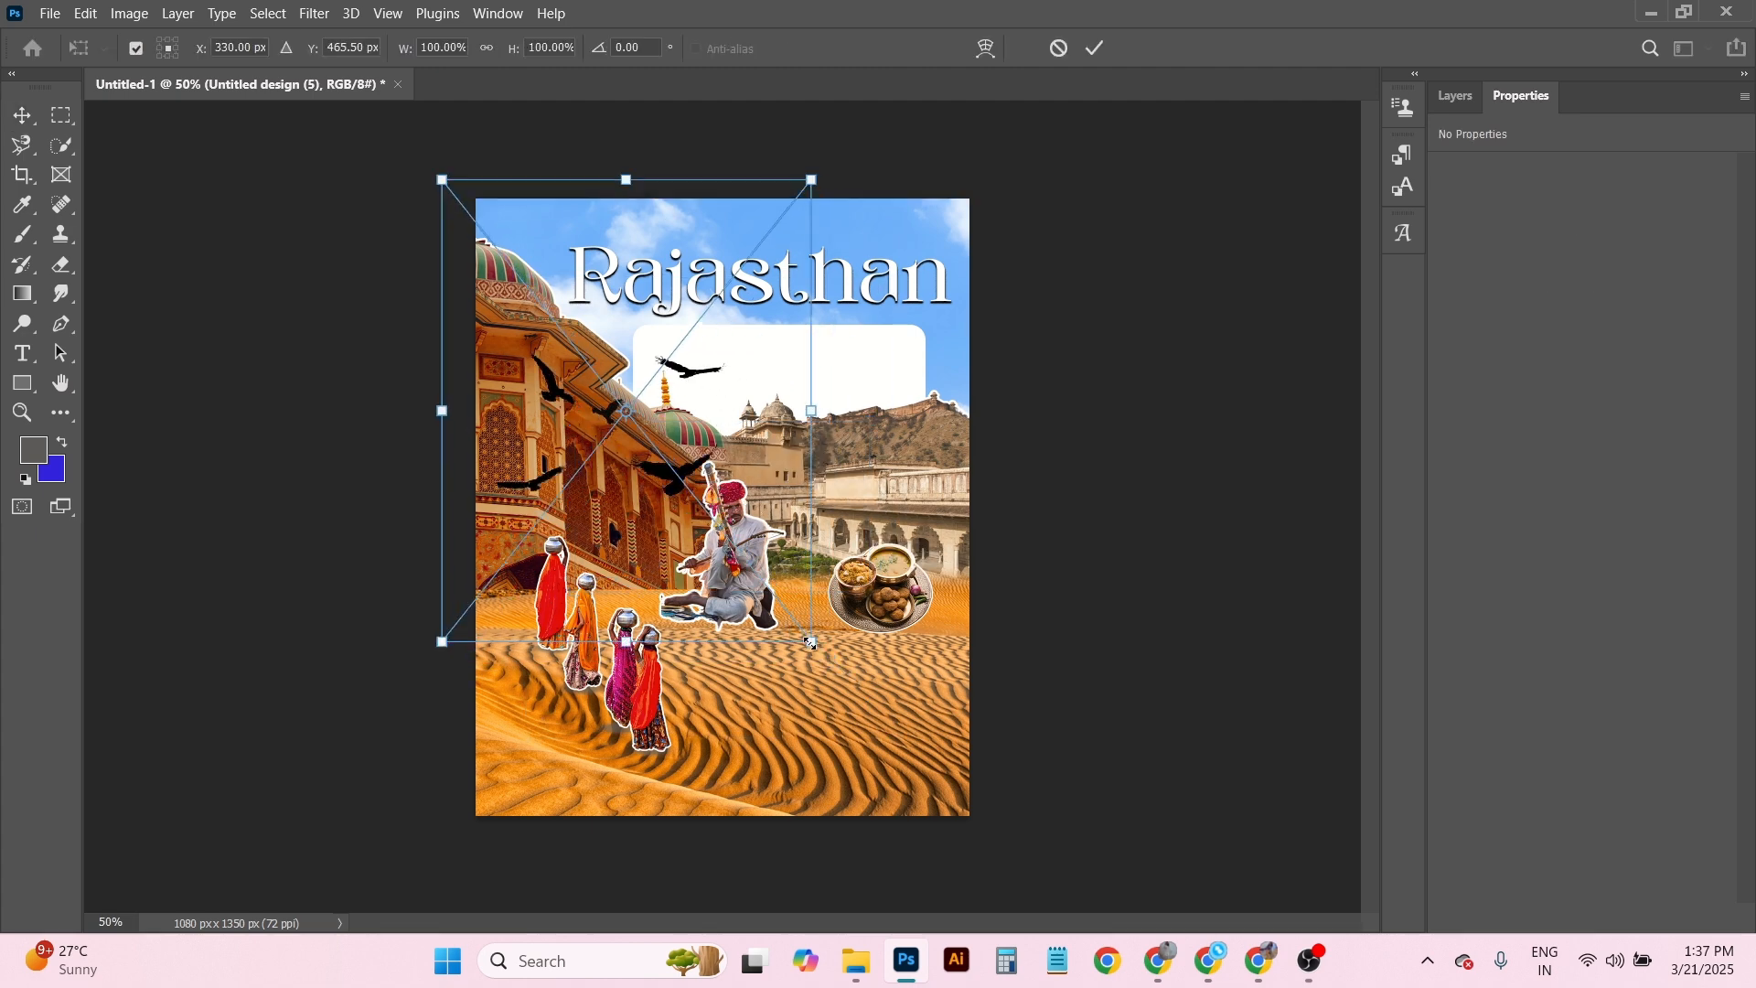
drag(810, 642, 923, 242)
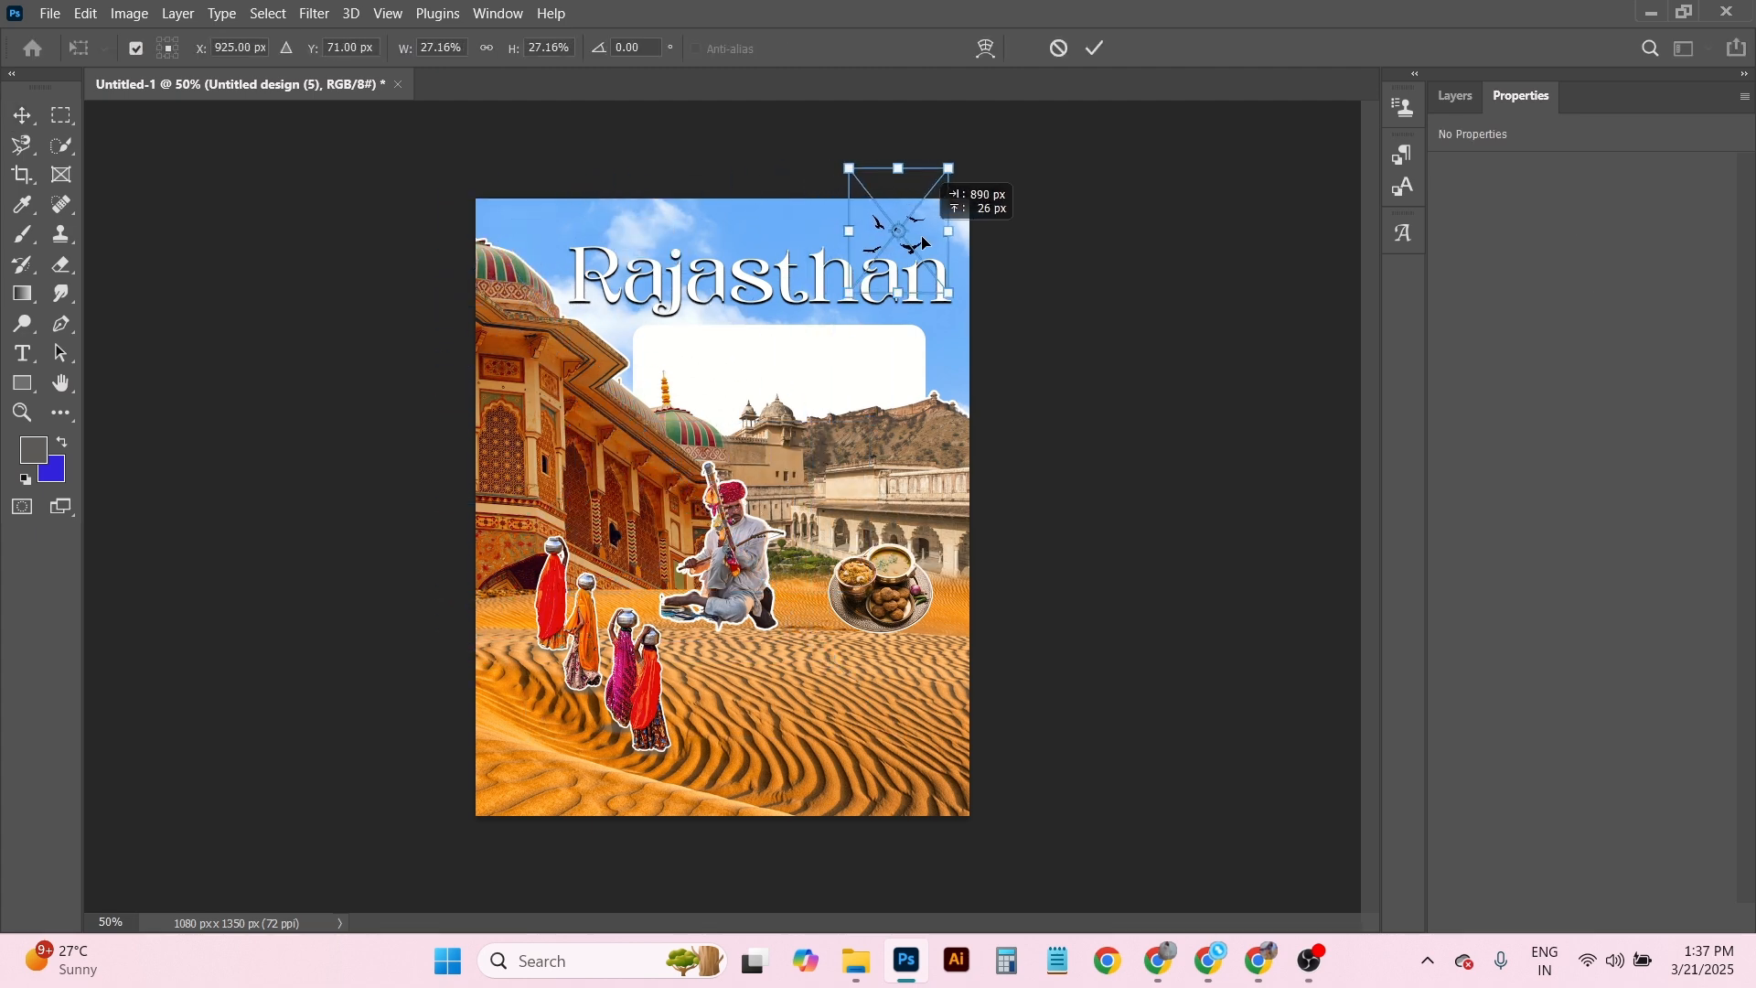
click(1096, 49)
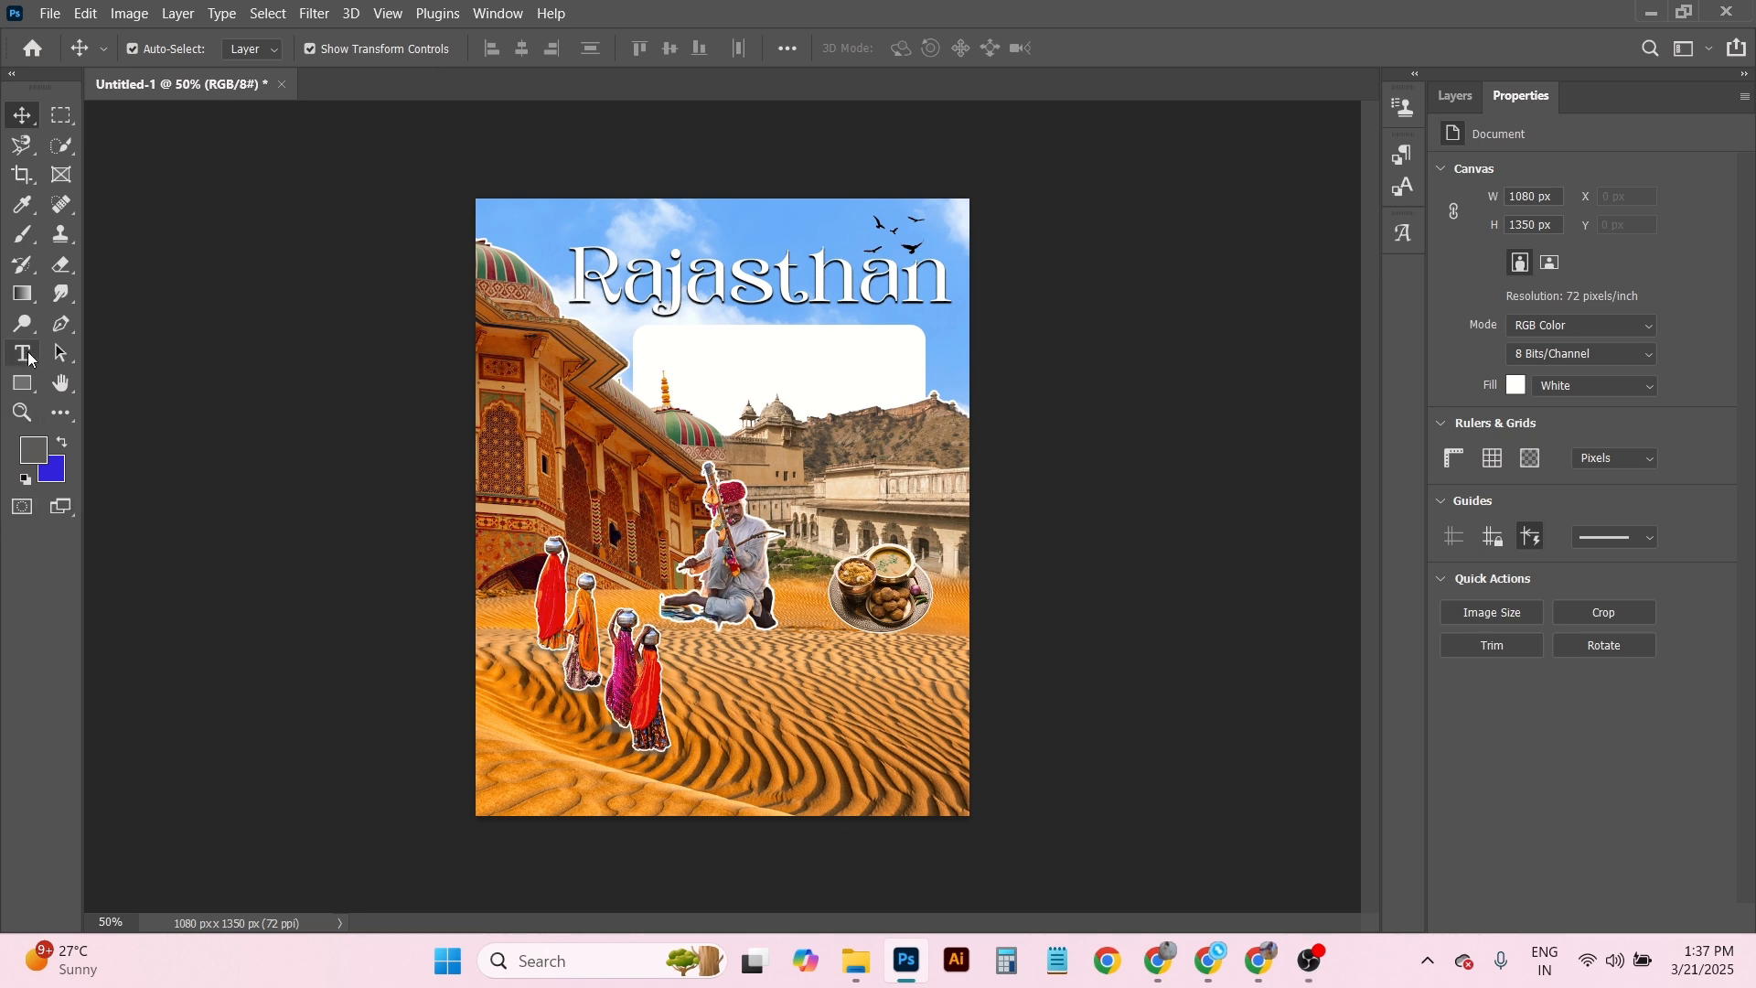
Add a horizontal text line reading "Satrting from" on the white card.
right_click(28, 359)
click(134, 353)
click(723, 367)
key(BackSpace)
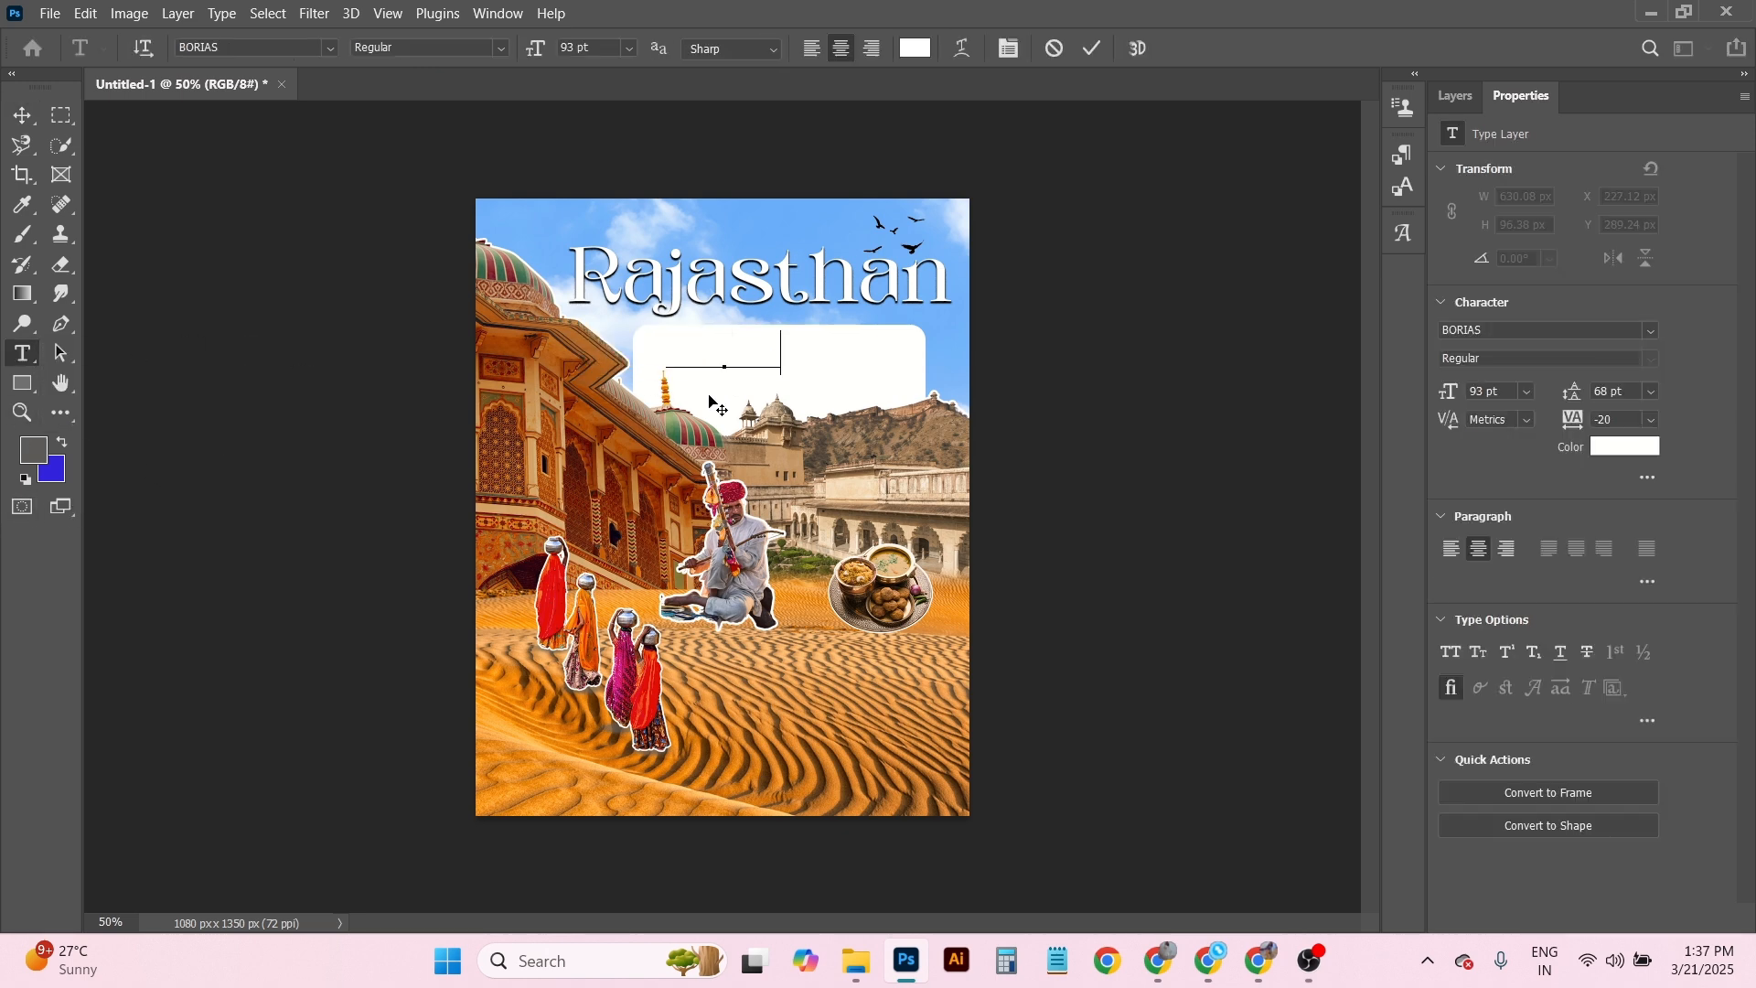
key(ctrl+v)
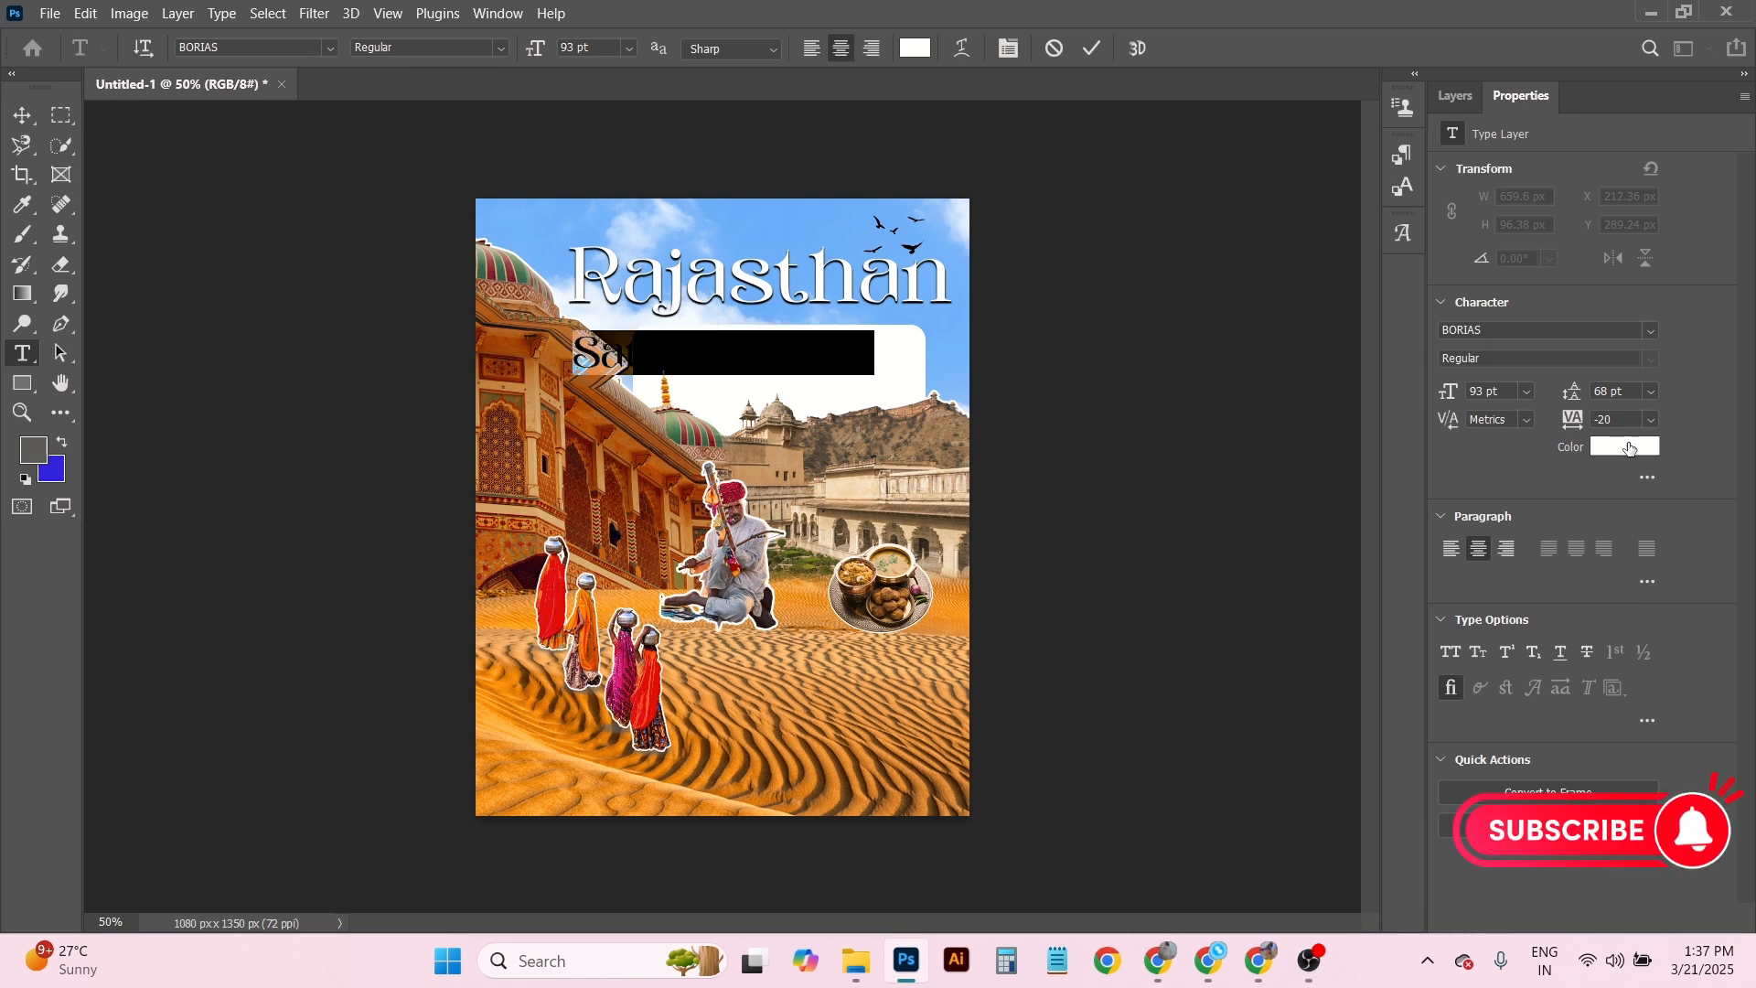
Colour the text line on the card dark maroon and set its size to 50 pt.
click(1630, 448)
drag(1413, 501, 1427, 611)
click(1662, 369)
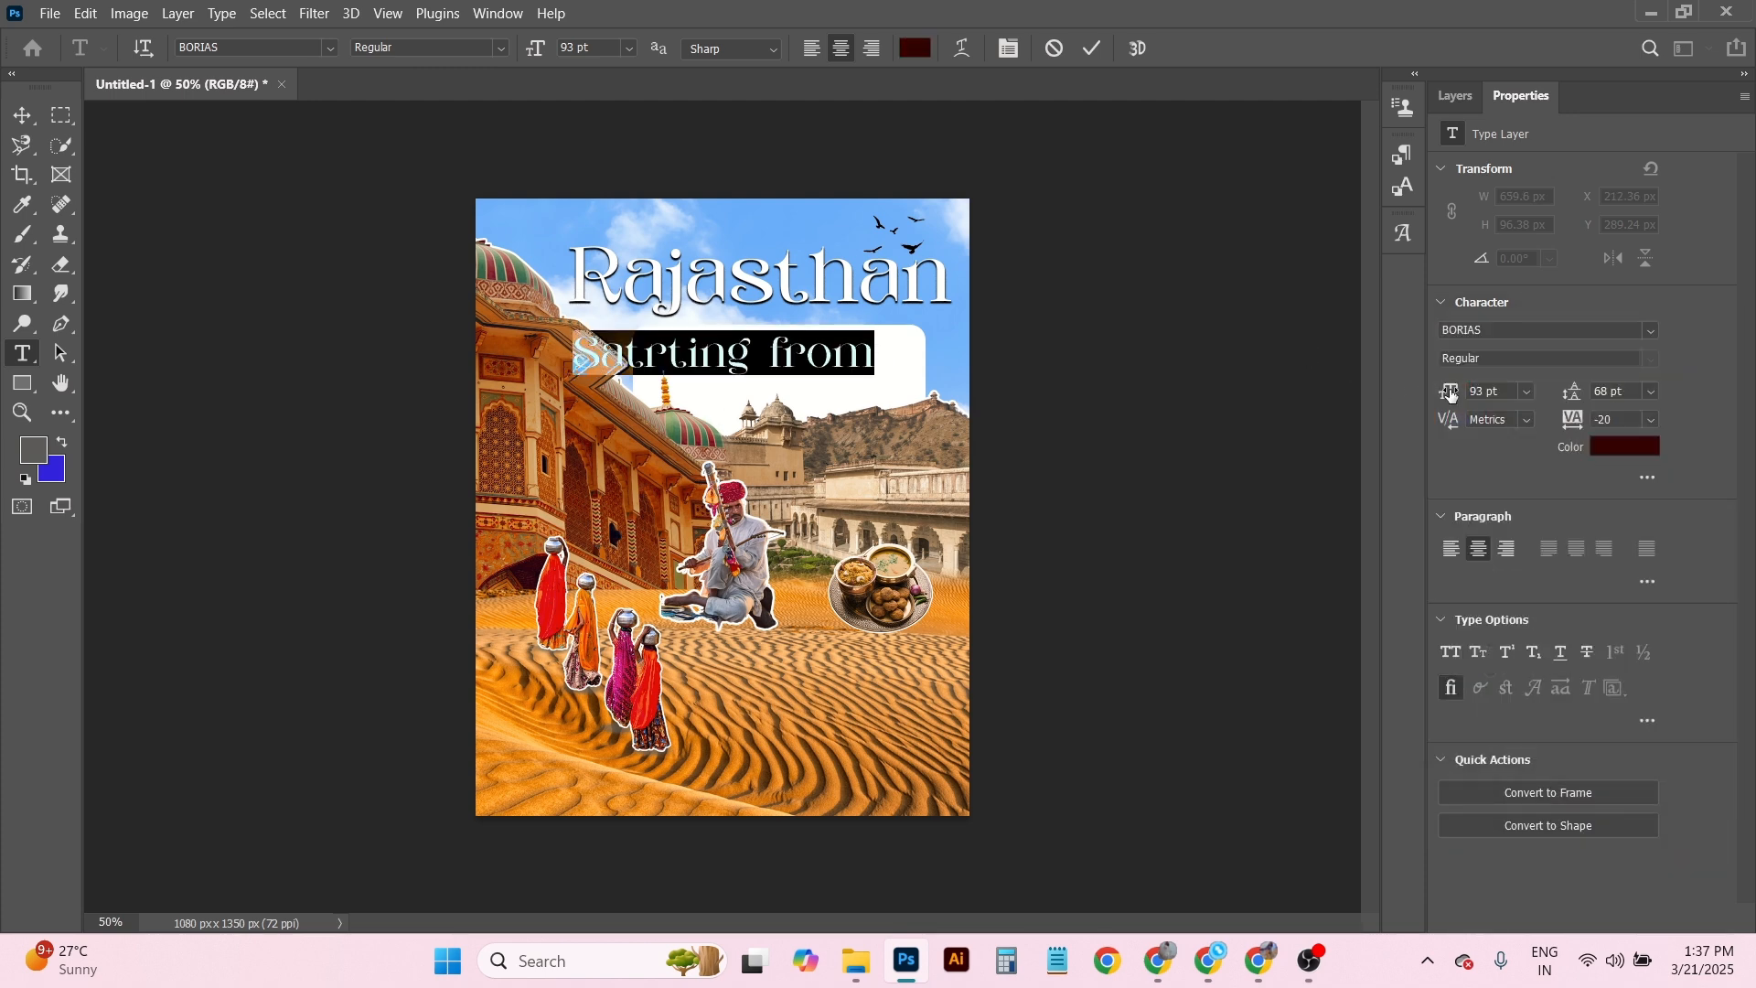
drag(1451, 394, 1400, 399)
Rewrite the text line on the card as "Starting from- INR 11500".
click(805, 353)
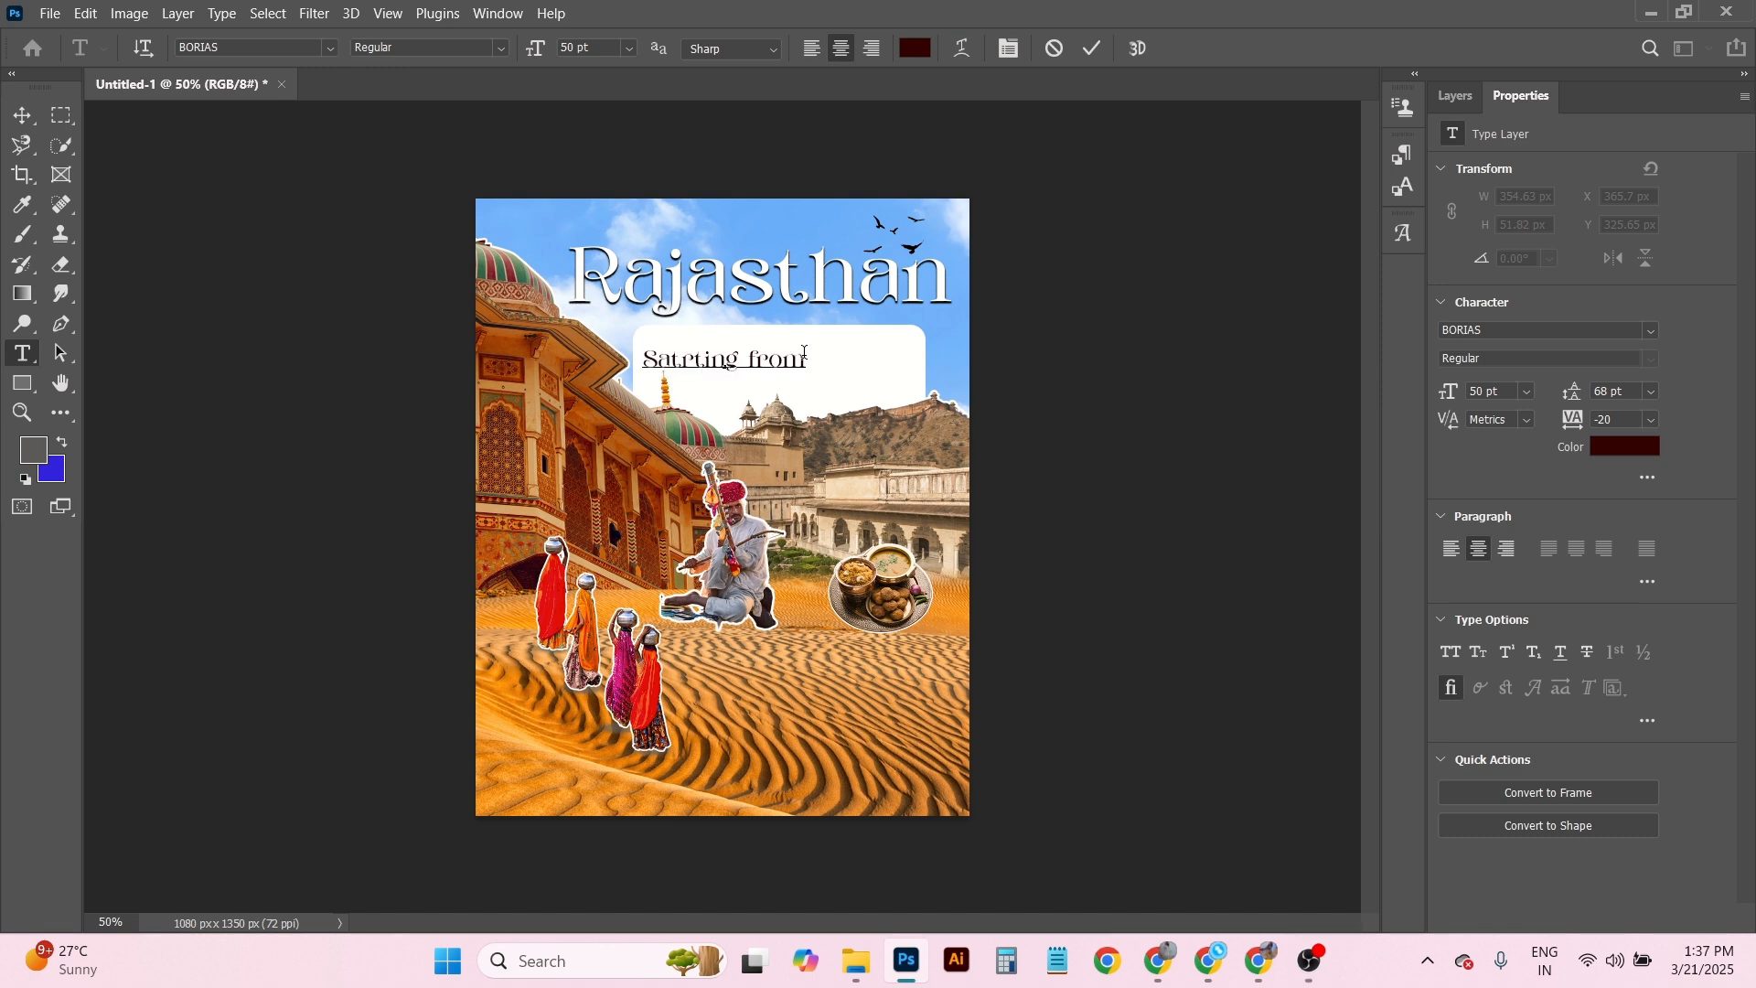
key(ctrl+a)
text(S)
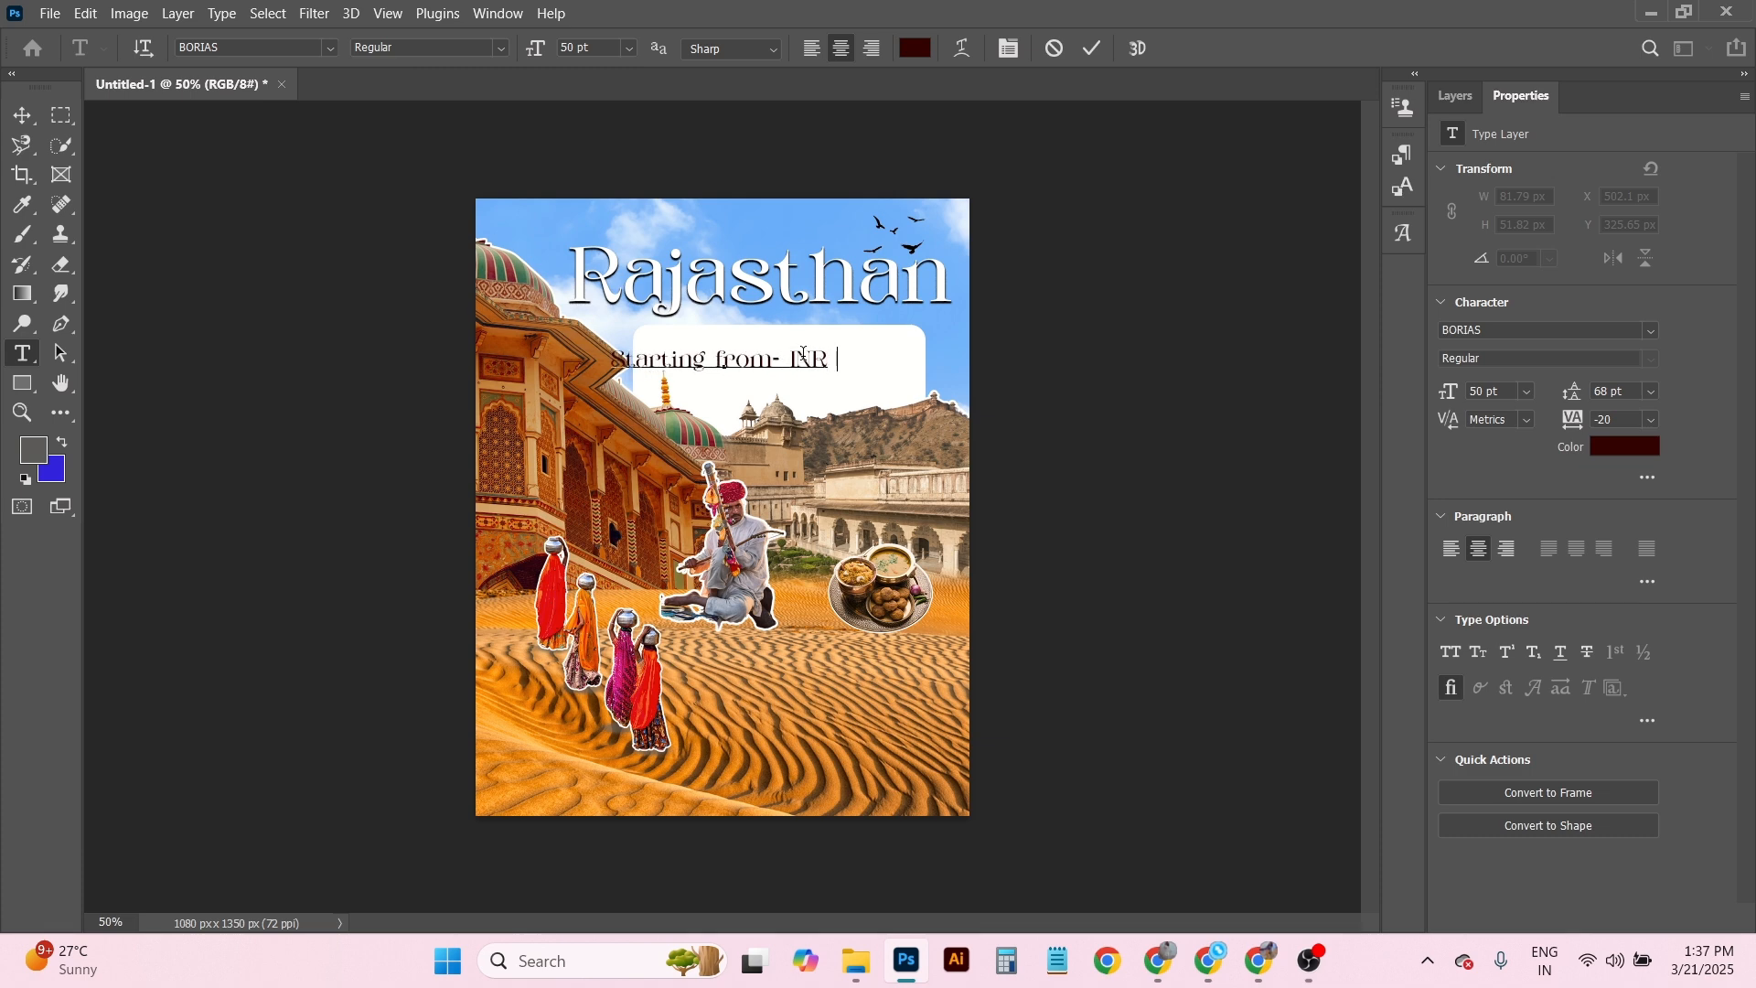
text(11500)
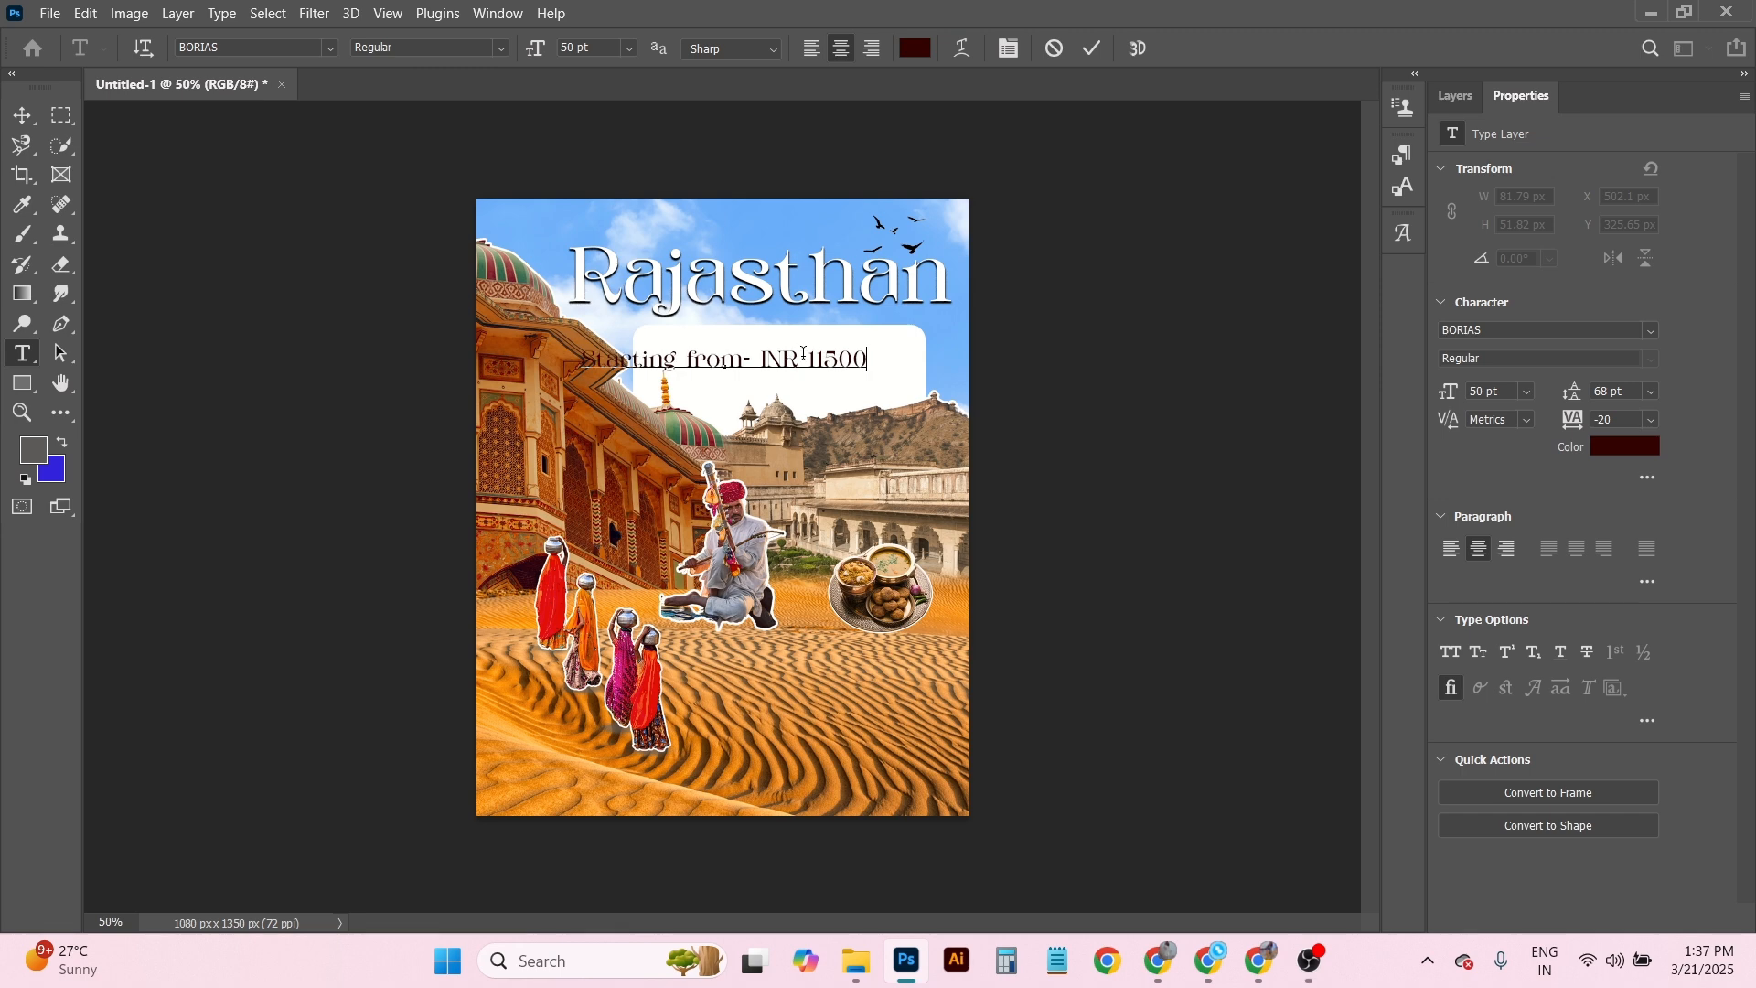
Set the price line's font to Adobe Devanagari.
key(ctrl+a)
click(1659, 333)
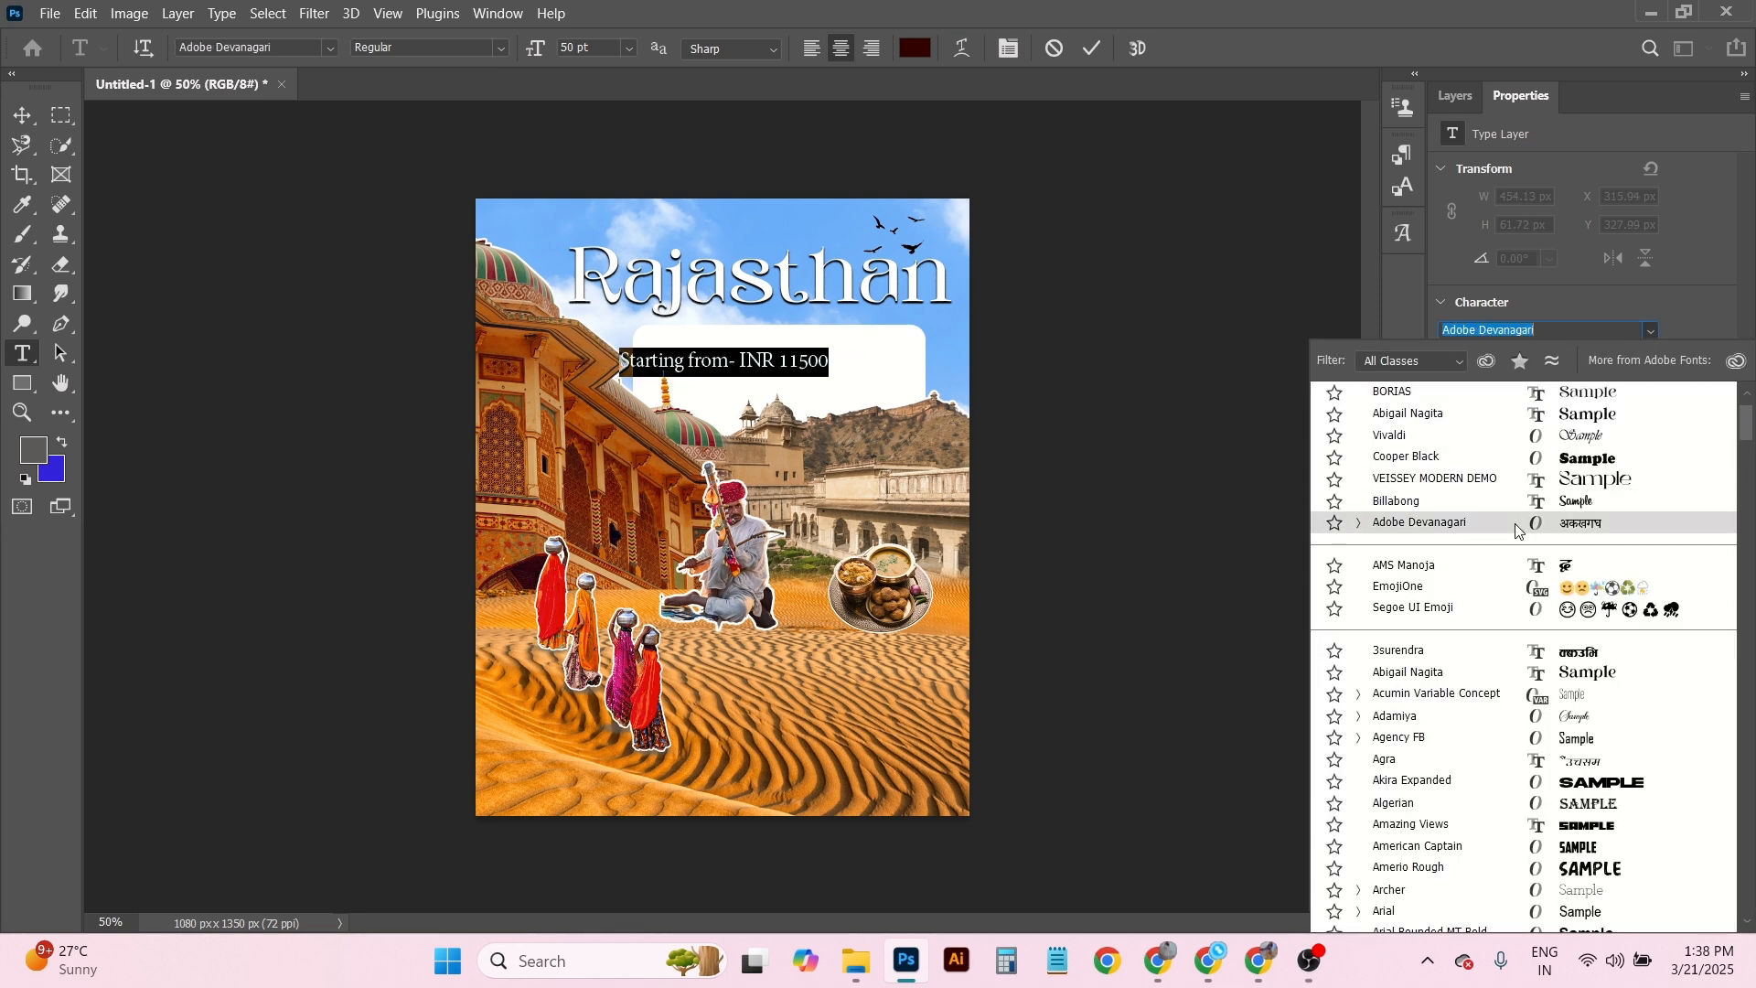
click(1516, 527)
click(1093, 51)
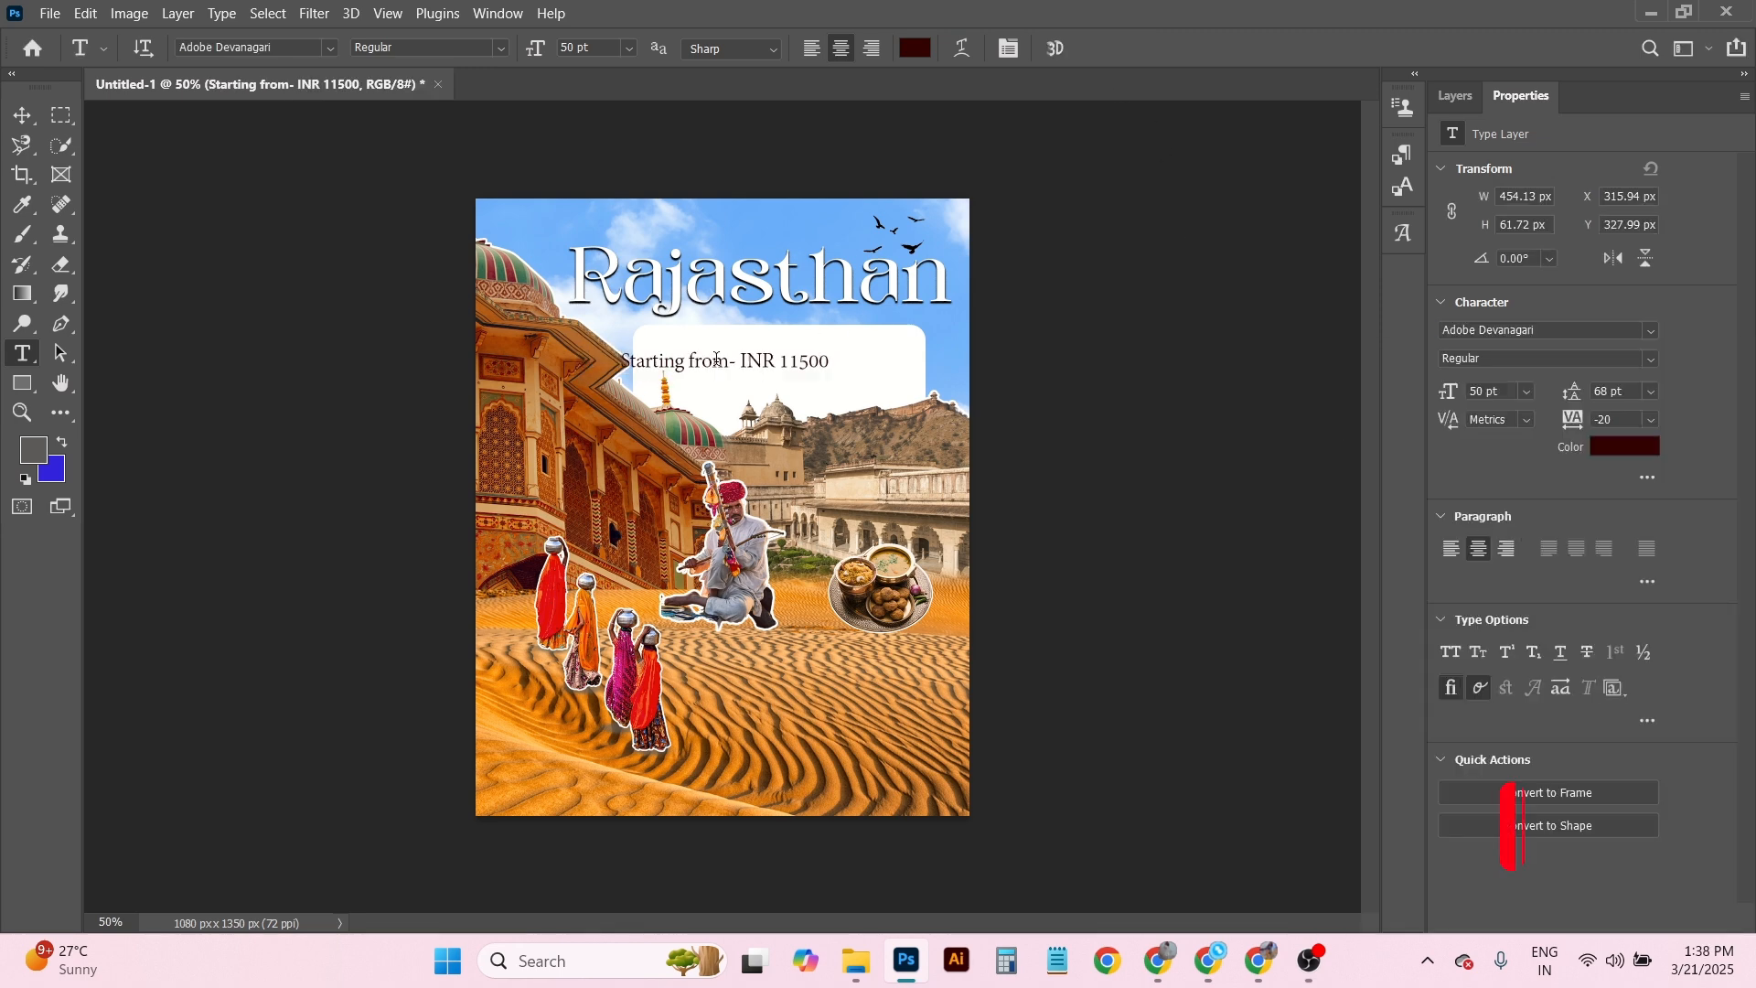
Change the price line's font to News701 BT Italic and fit the line across the upper part of the white card.
click(717, 360)
key(ctrl+a)
click(1651, 330)
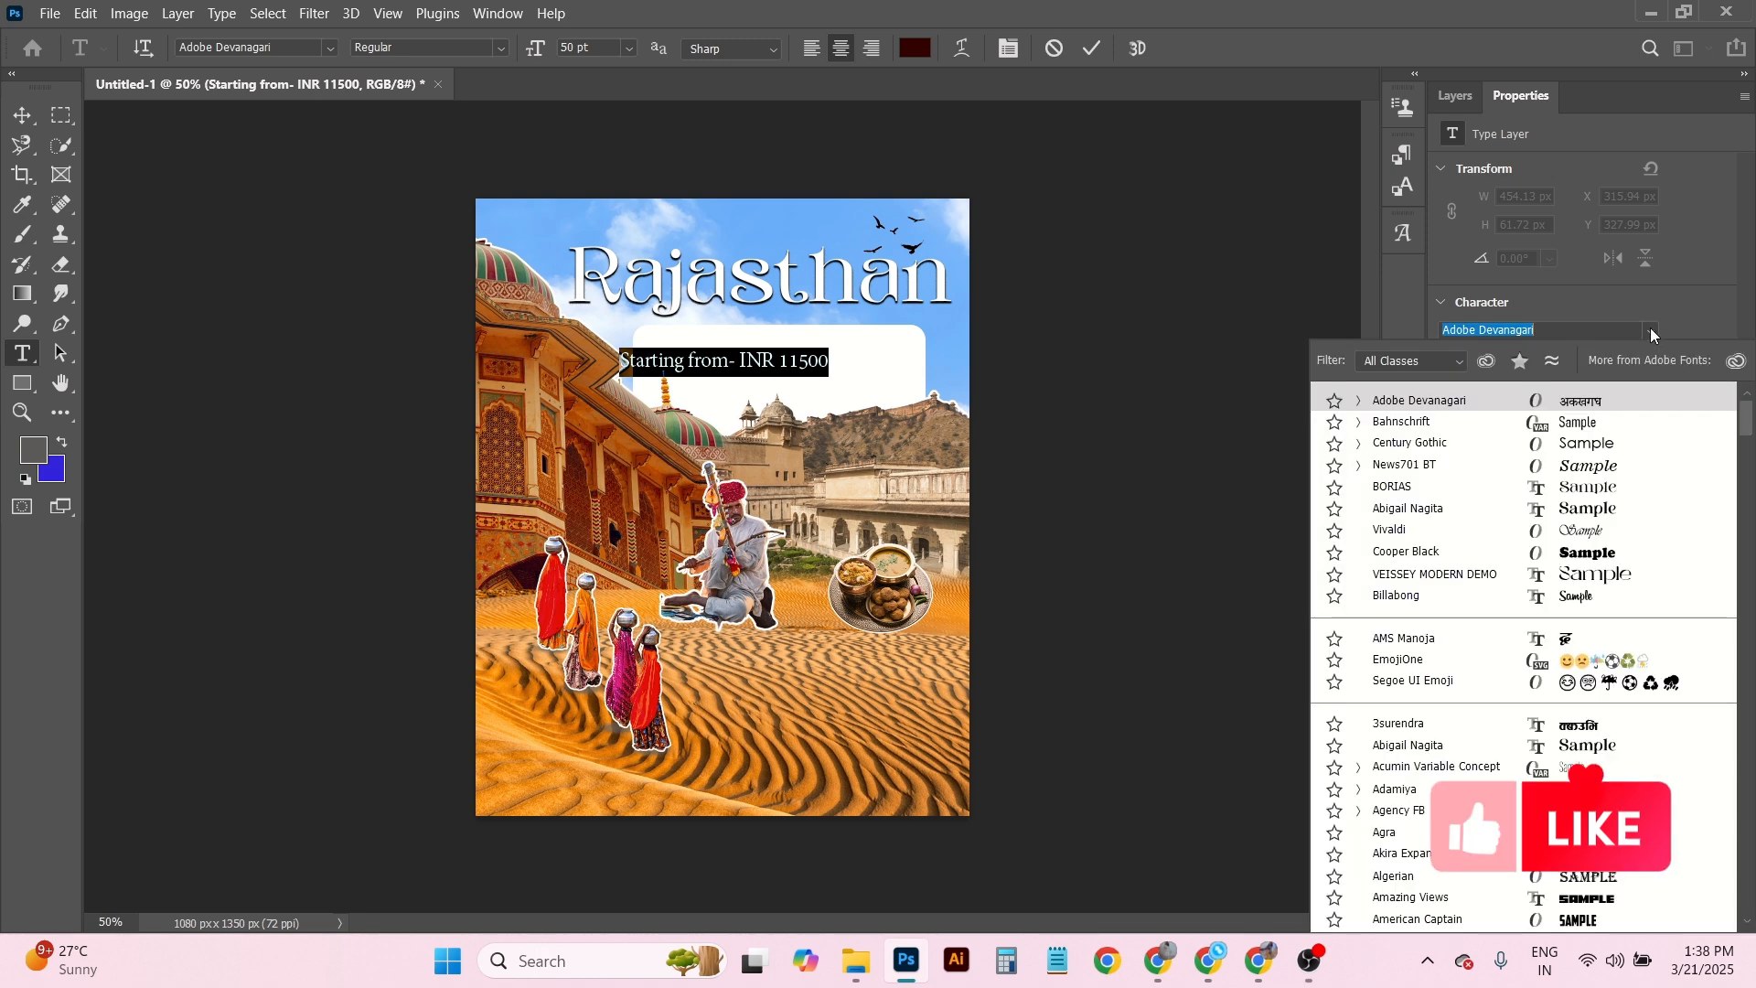
click(1514, 475)
click(22, 115)
drag(838, 373, 892, 334)
Add a black drop shadow to the white card with 38% opacity, -143° angle, 5 px distance, 16% spread and 4 px size.
click(892, 334)
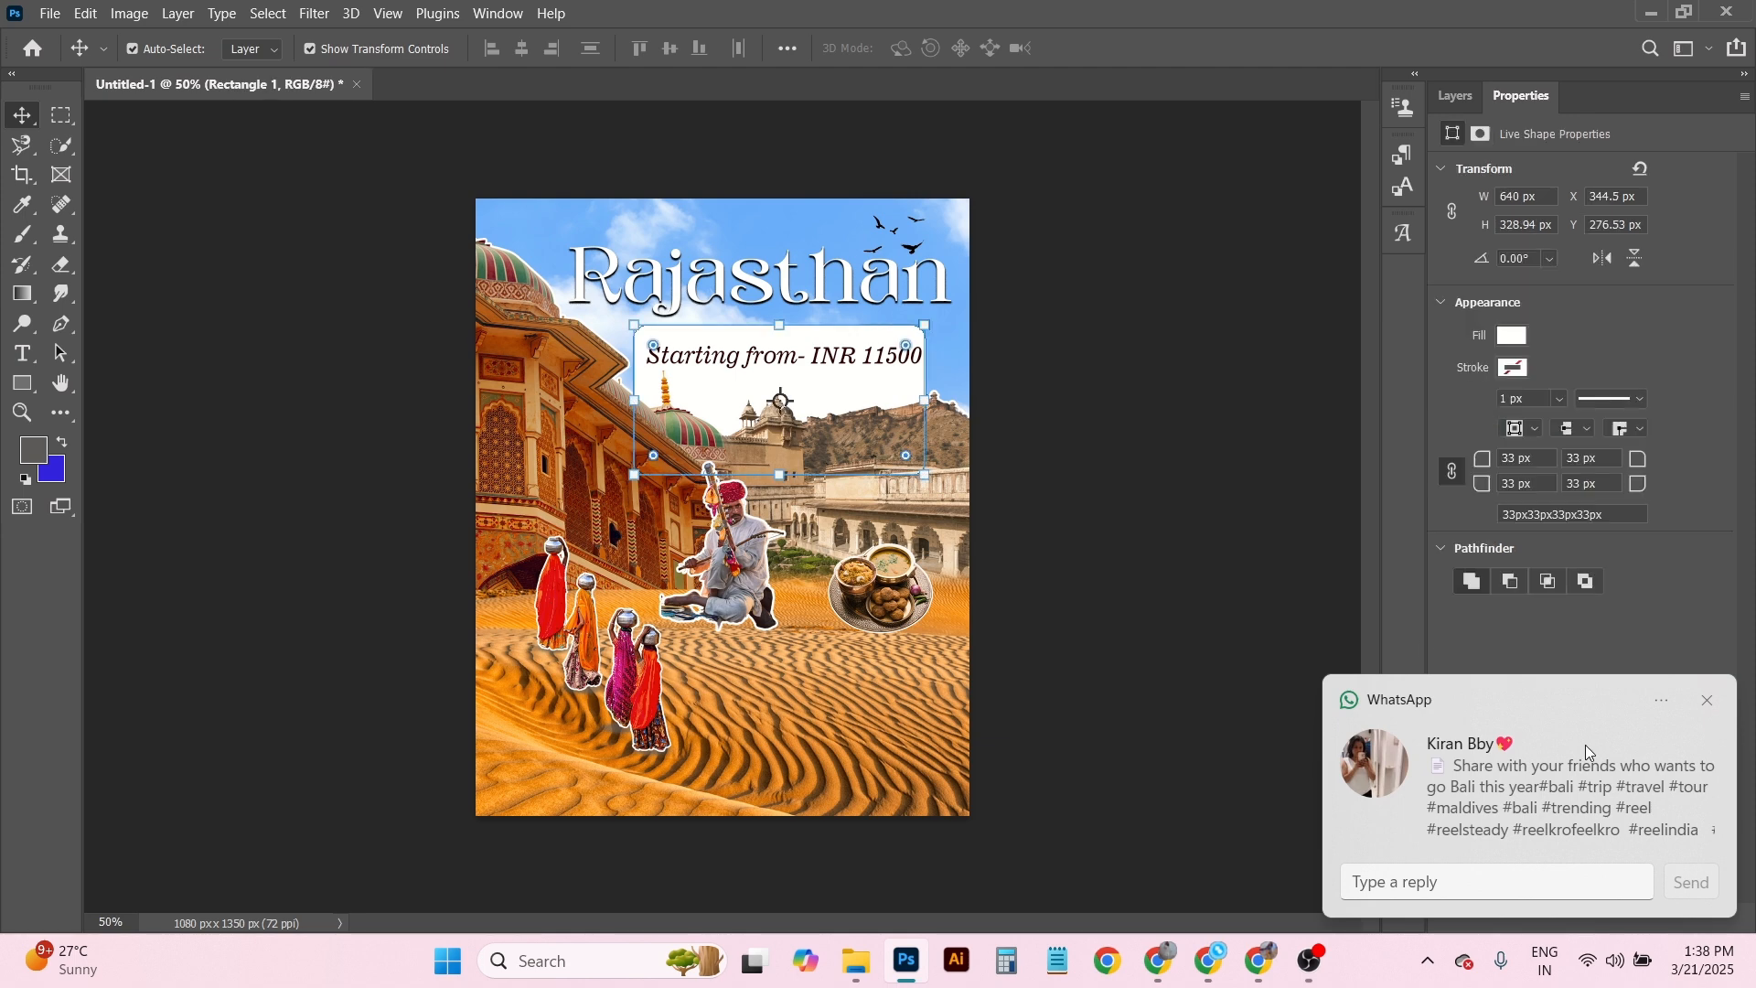
click(1456, 95)
click(1561, 919)
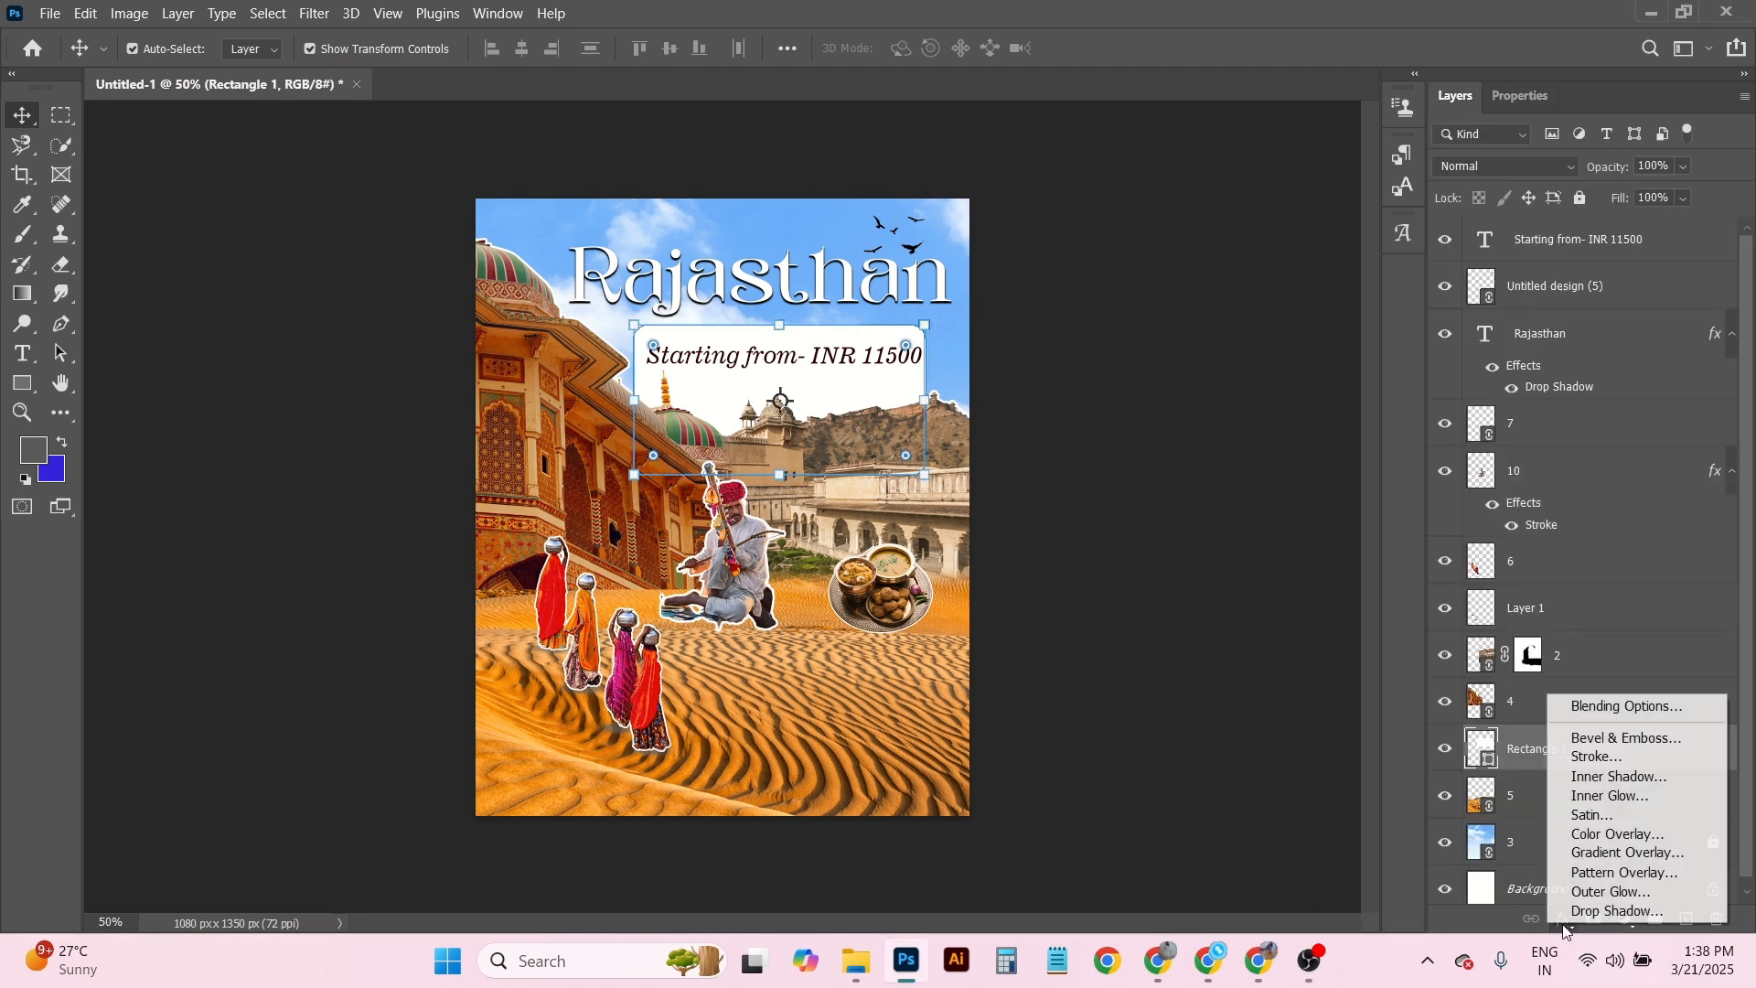
click(1603, 910)
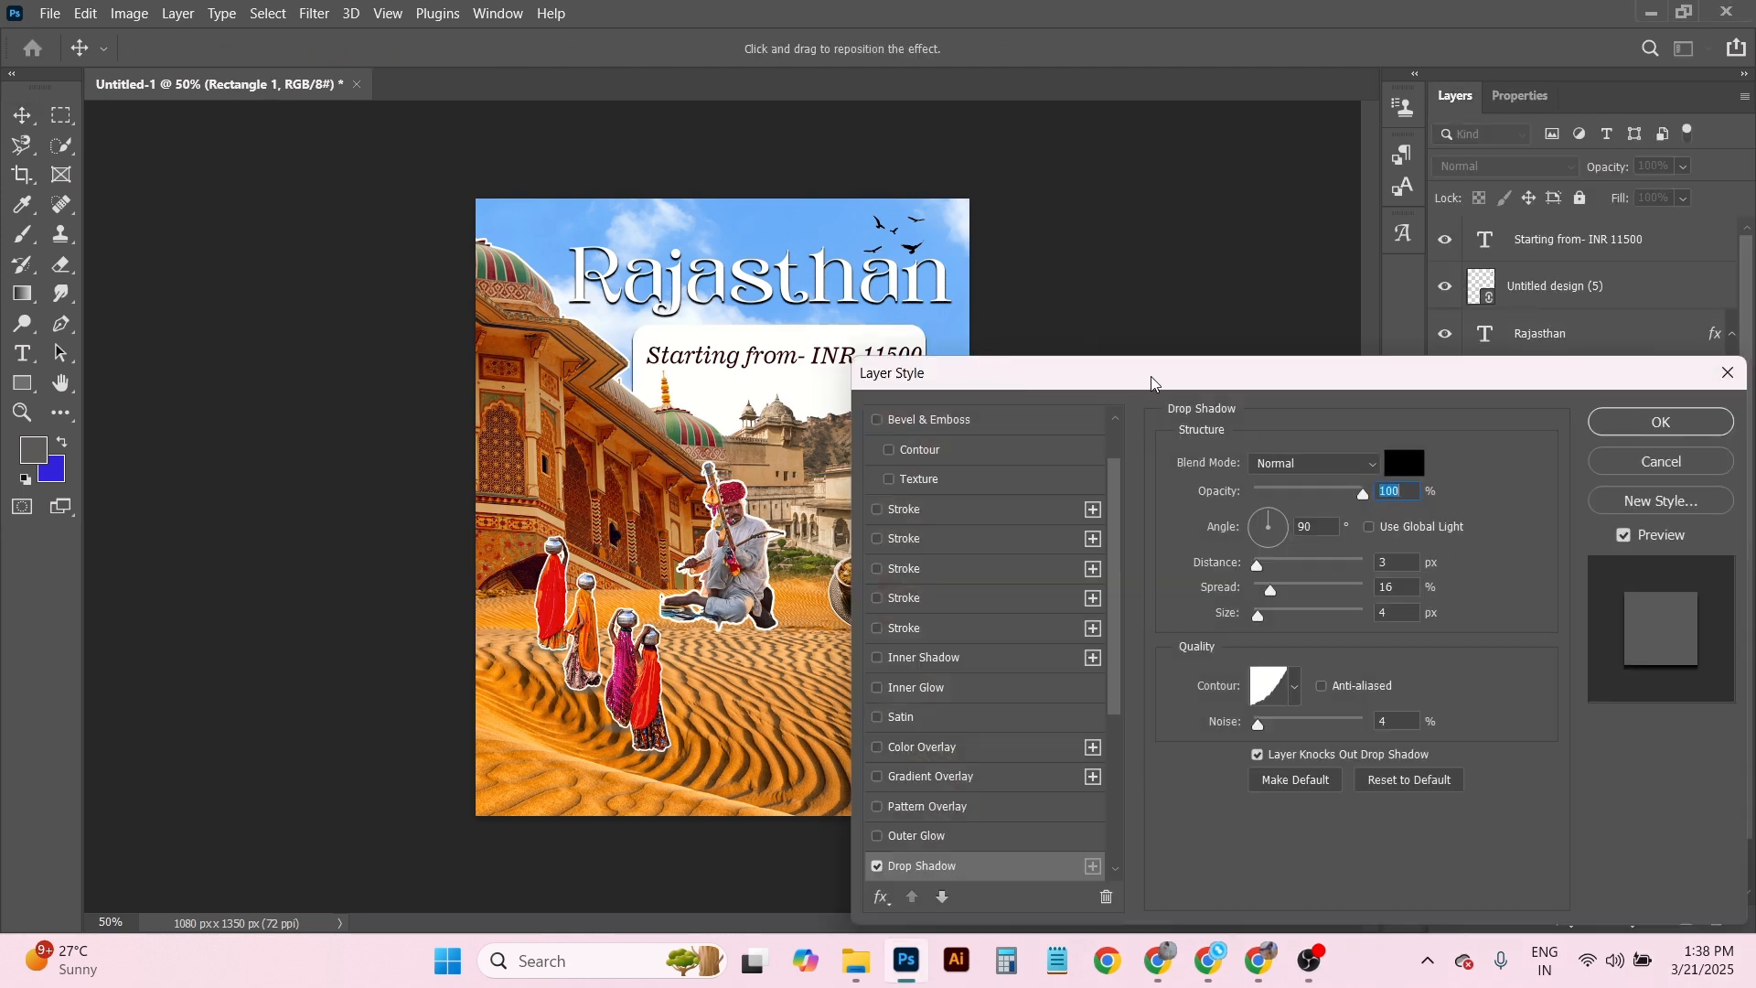
drag(1151, 382, 1144, 457)
drag(935, 366, 933, 367)
click(1321, 573)
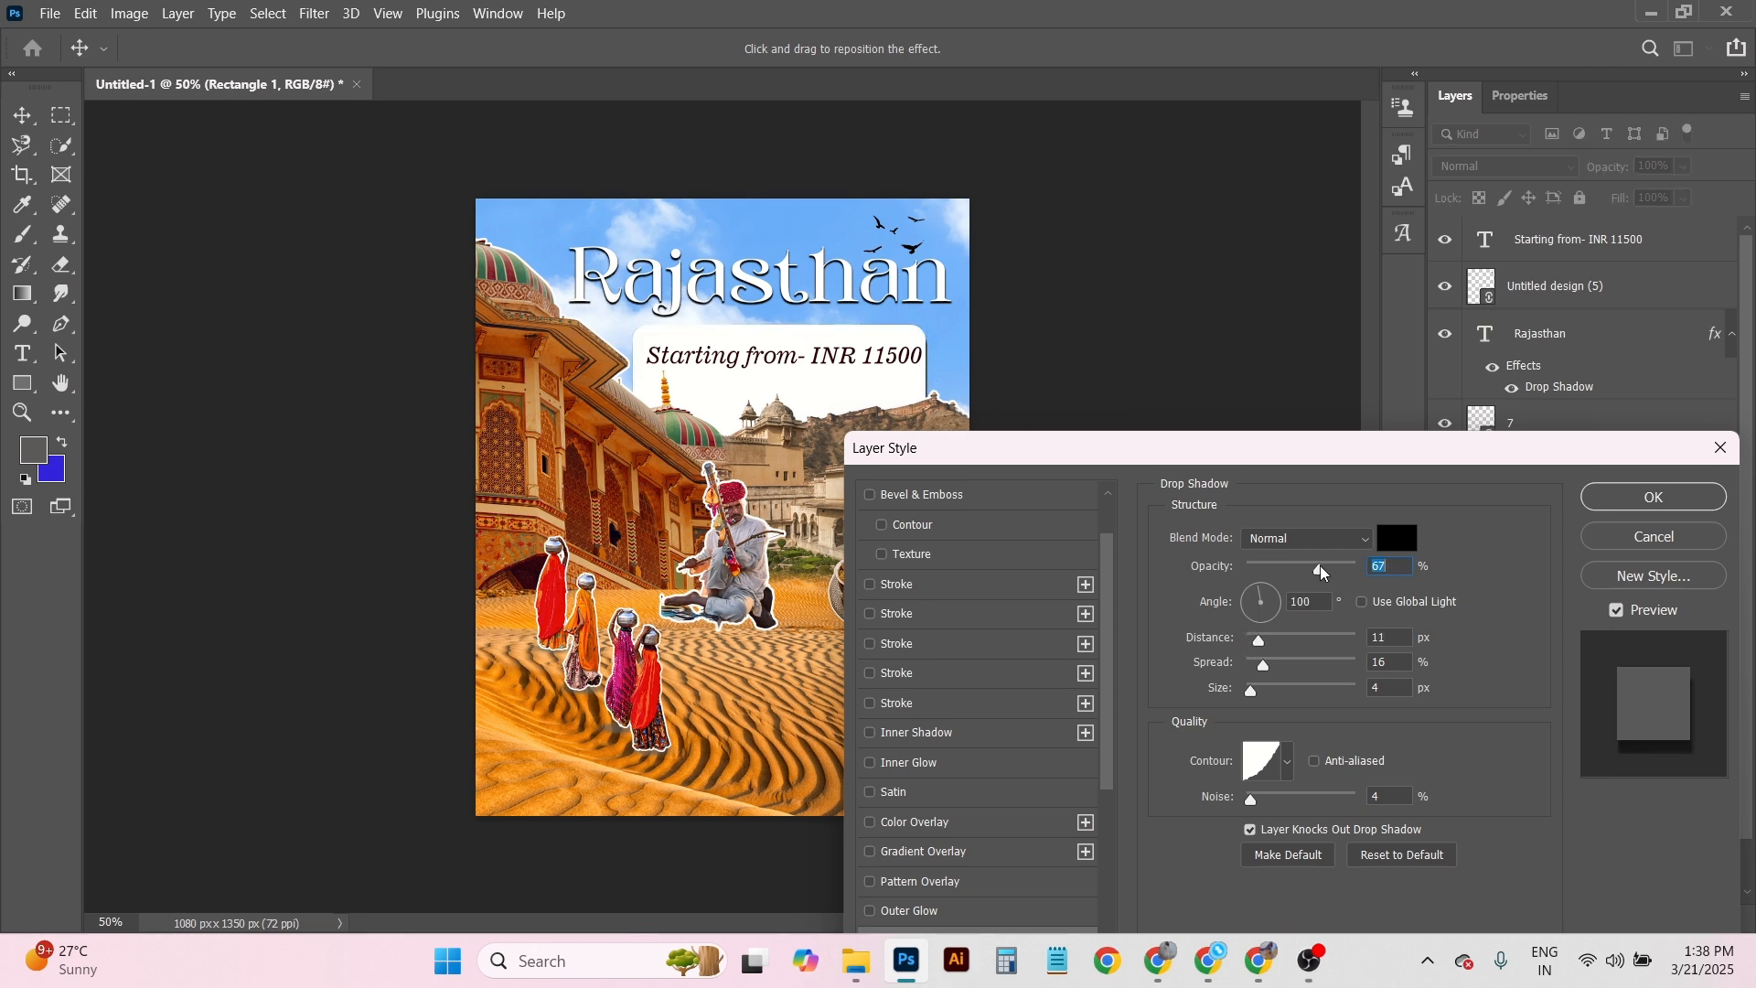
drag(926, 363, 935, 362)
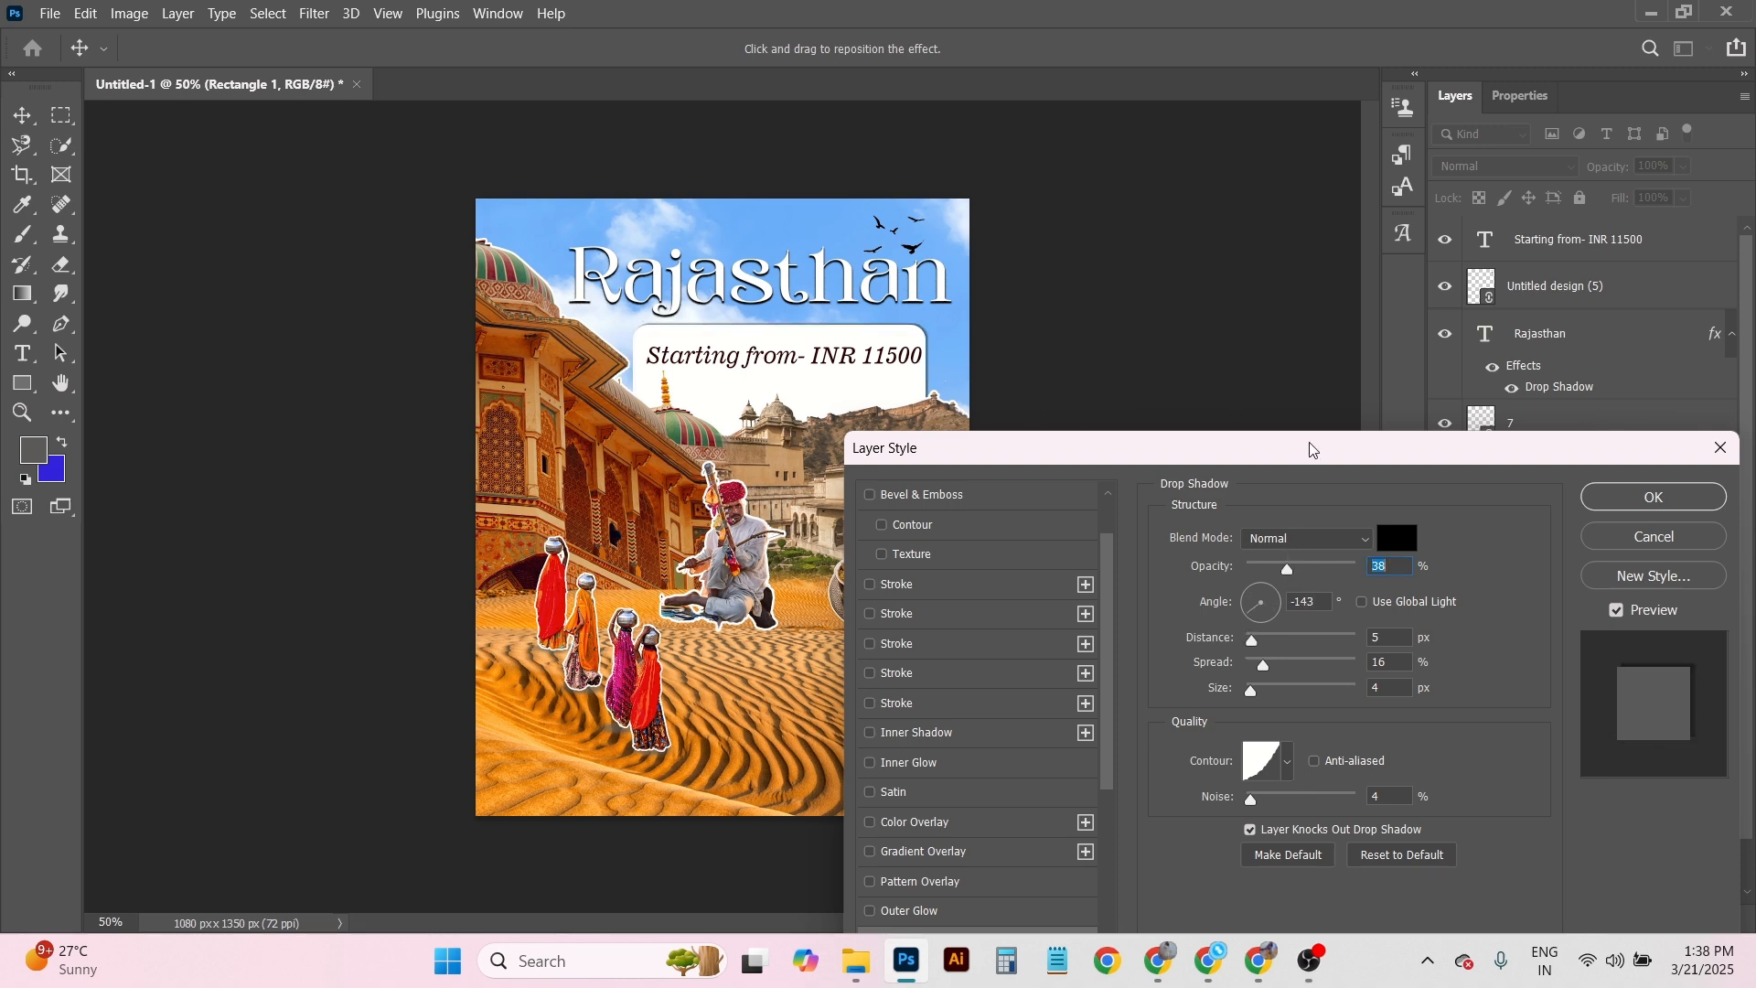
click(1597, 502)
Insert a comma in the price so it reads "INR 11,500" and set the line's size to 47 pt.
double_click(884, 356)
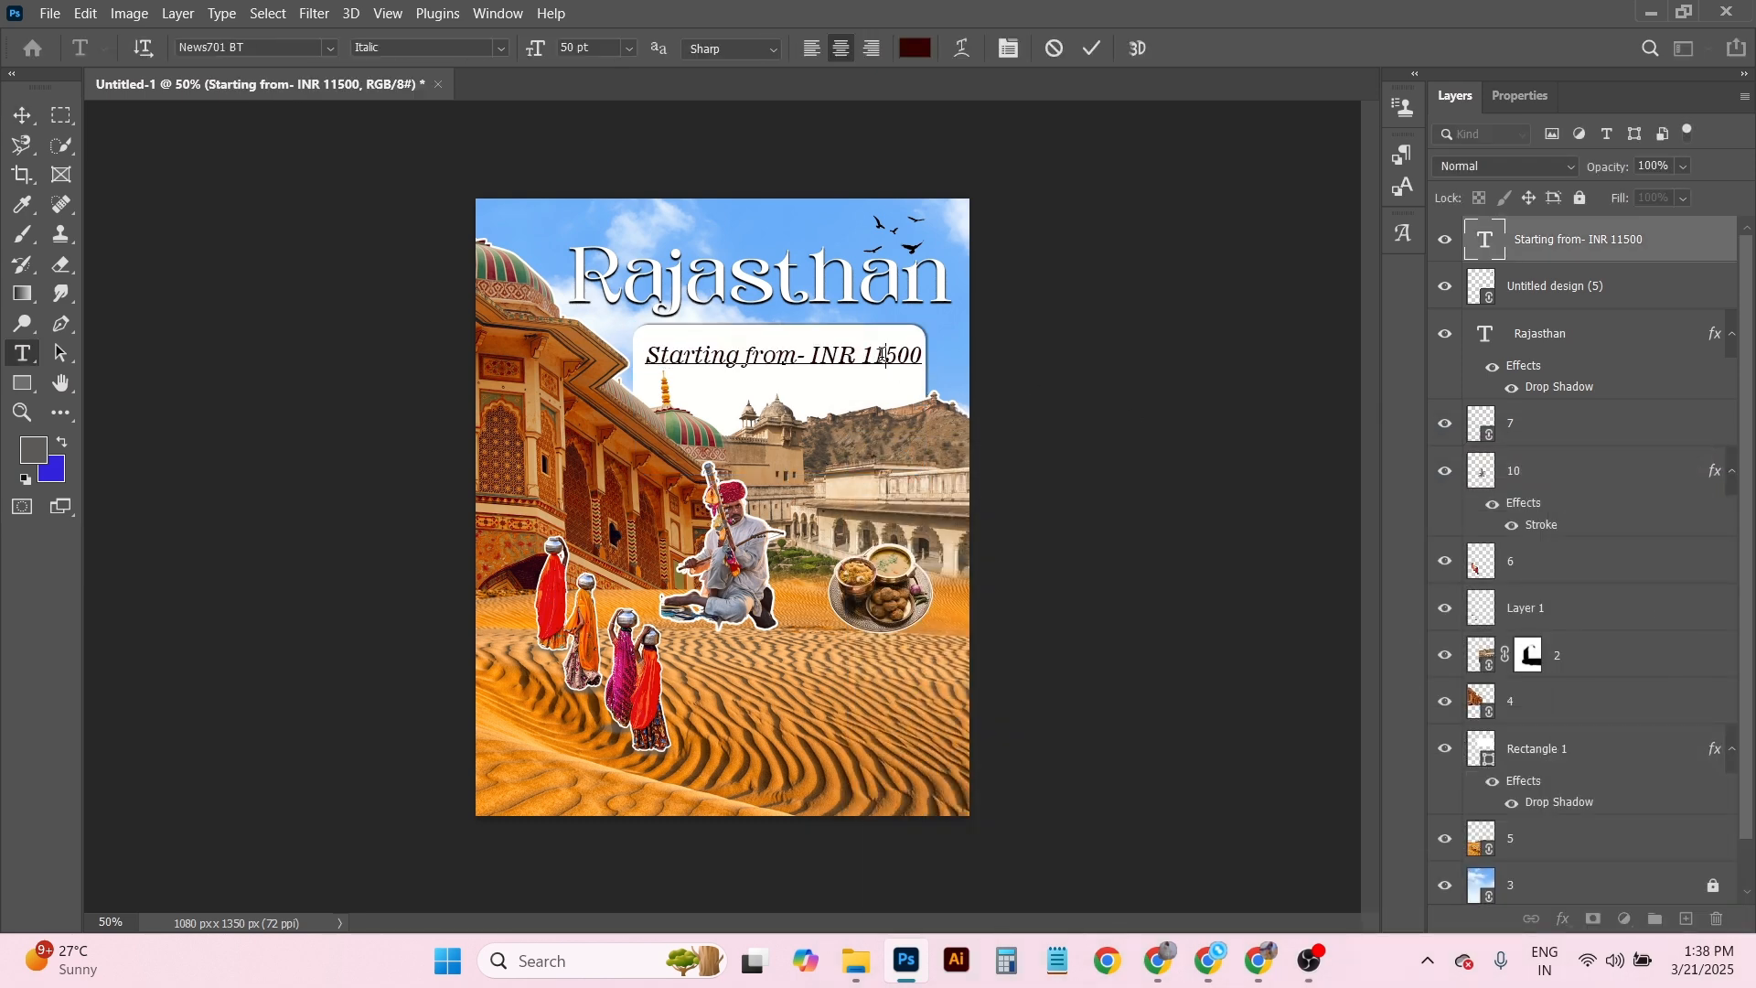
click(885, 357)
text(,)
key(ctrl+a)
click(1520, 95)
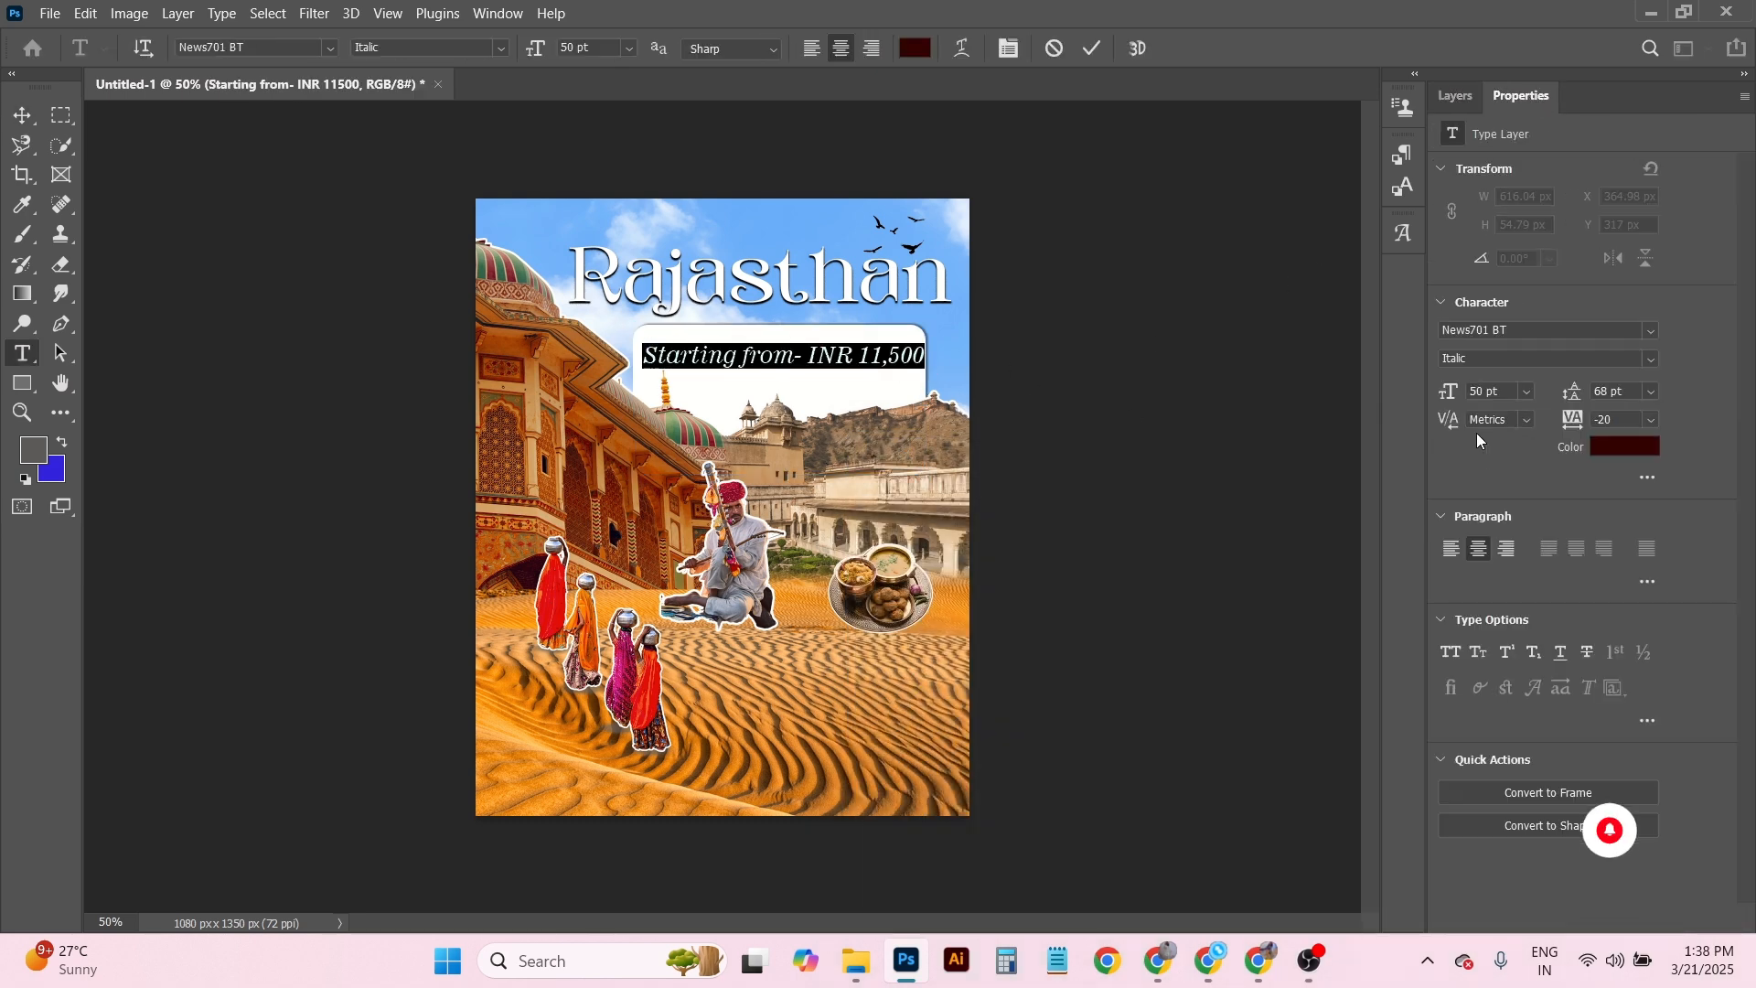
drag(1467, 403, 1448, 393)
click(1091, 49)
key(v)
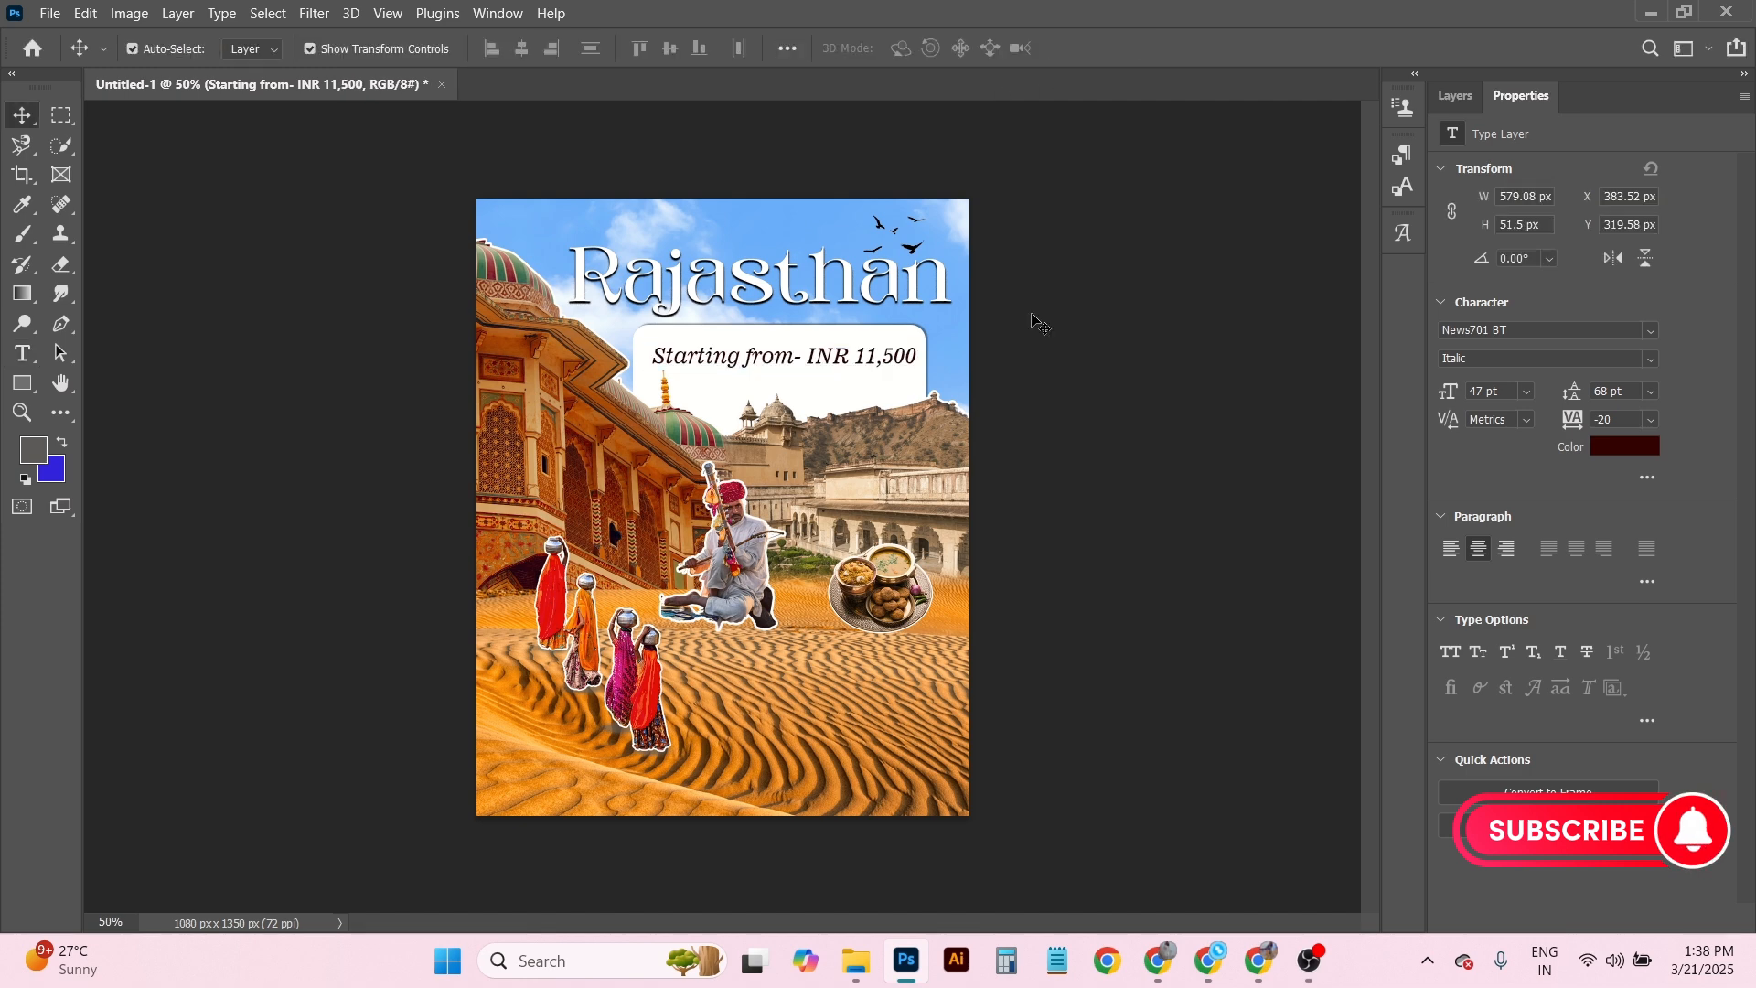
Duplicate the price line just below itself and replace the copy's text with "DM US NOW".
click(1034, 321)
drag(900, 366, 895, 380)
double_click(893, 375)
key(ctrl+a)
text(DM)
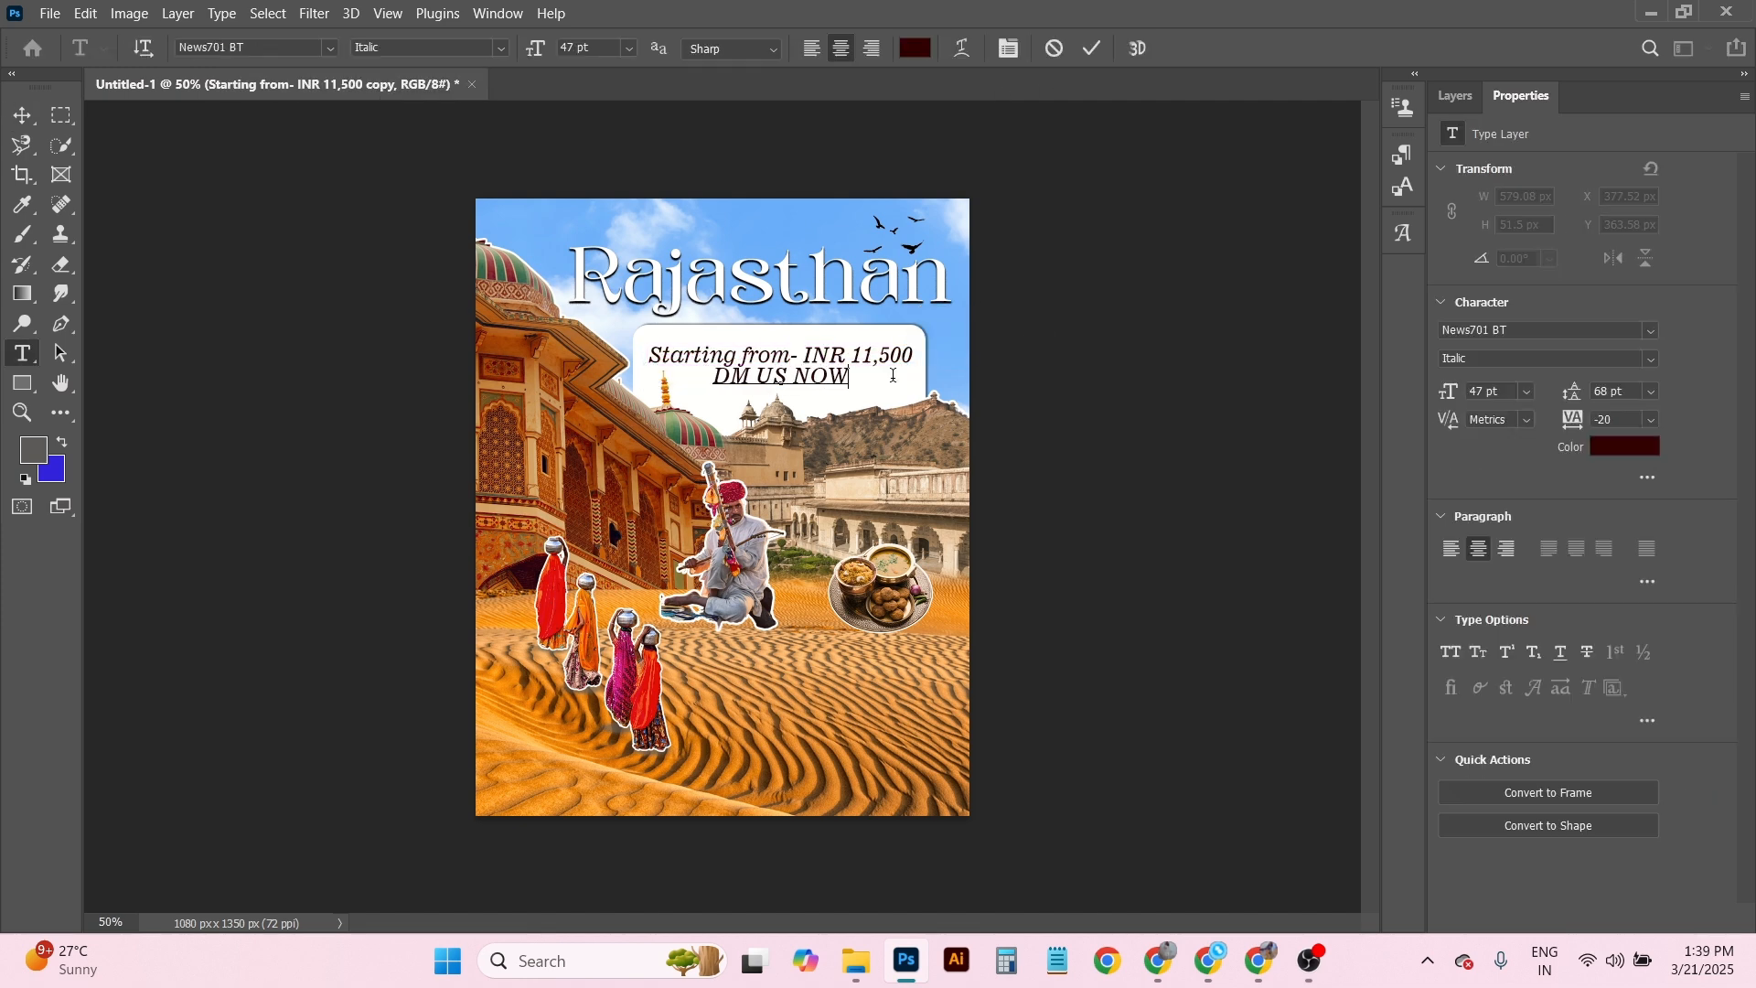
Set the "DM US NOW" line's size to 38 pt and centre it beneath the price line.
key(ctrl+a)
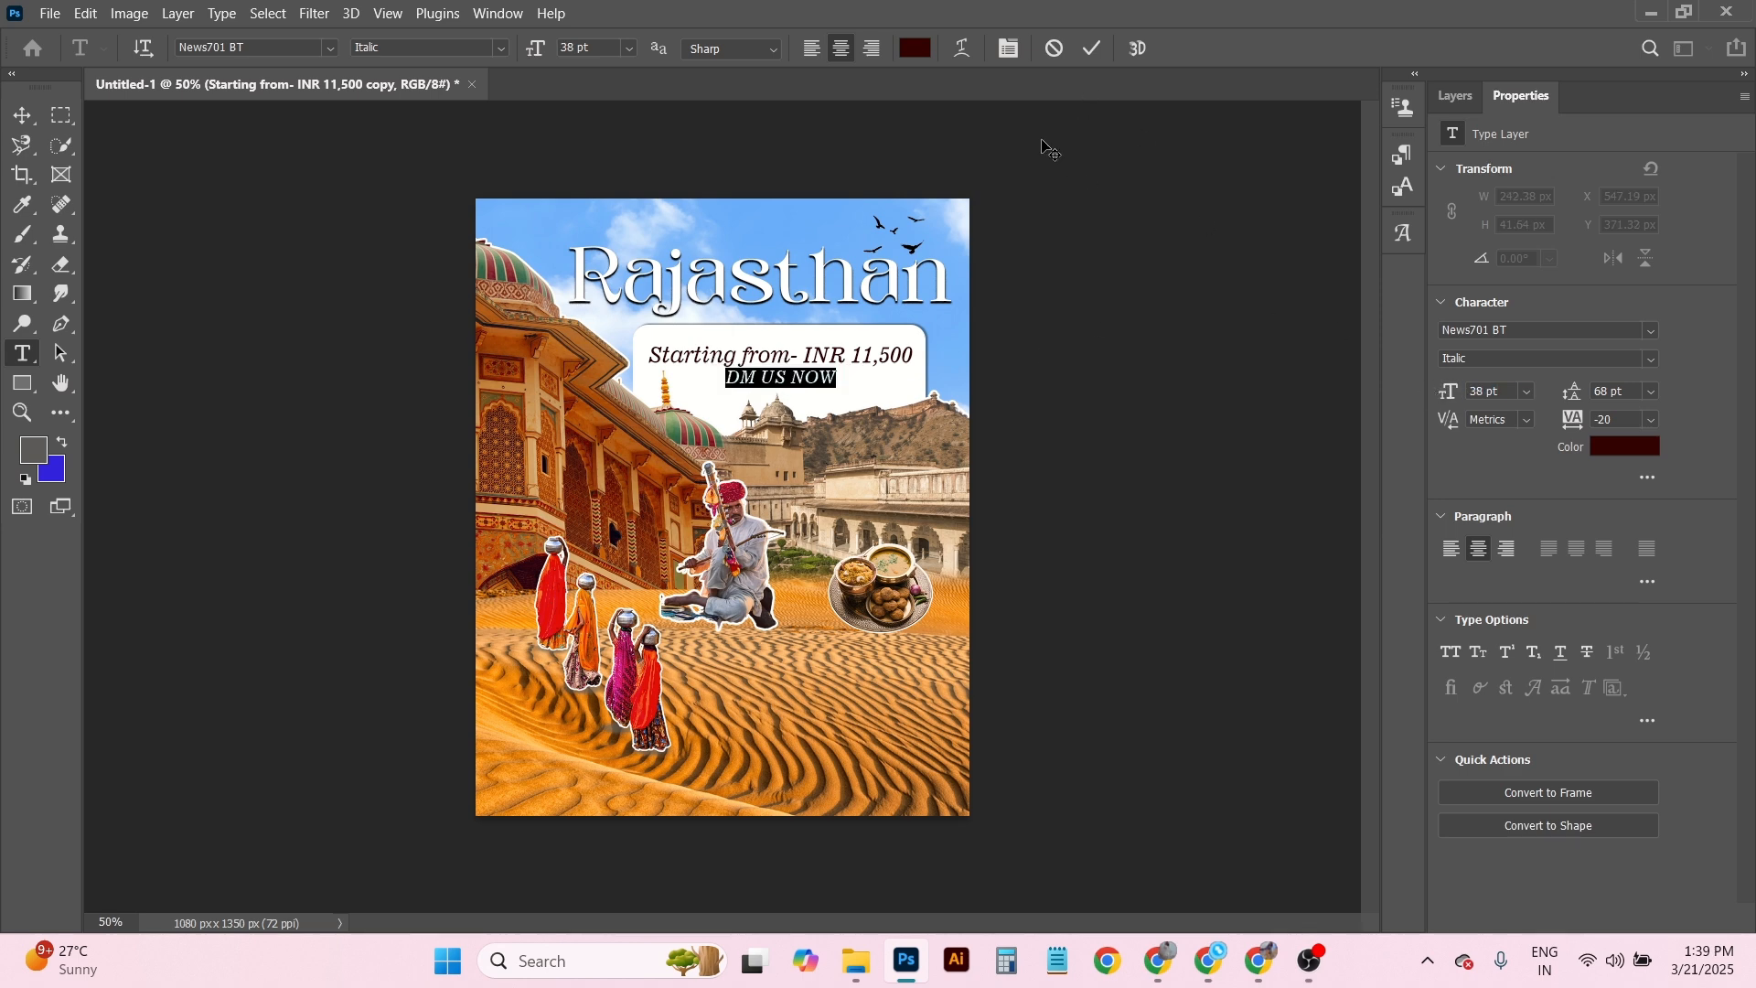
click(1091, 49)
key(v)
click(1046, 325)
drag(827, 383, 824, 384)
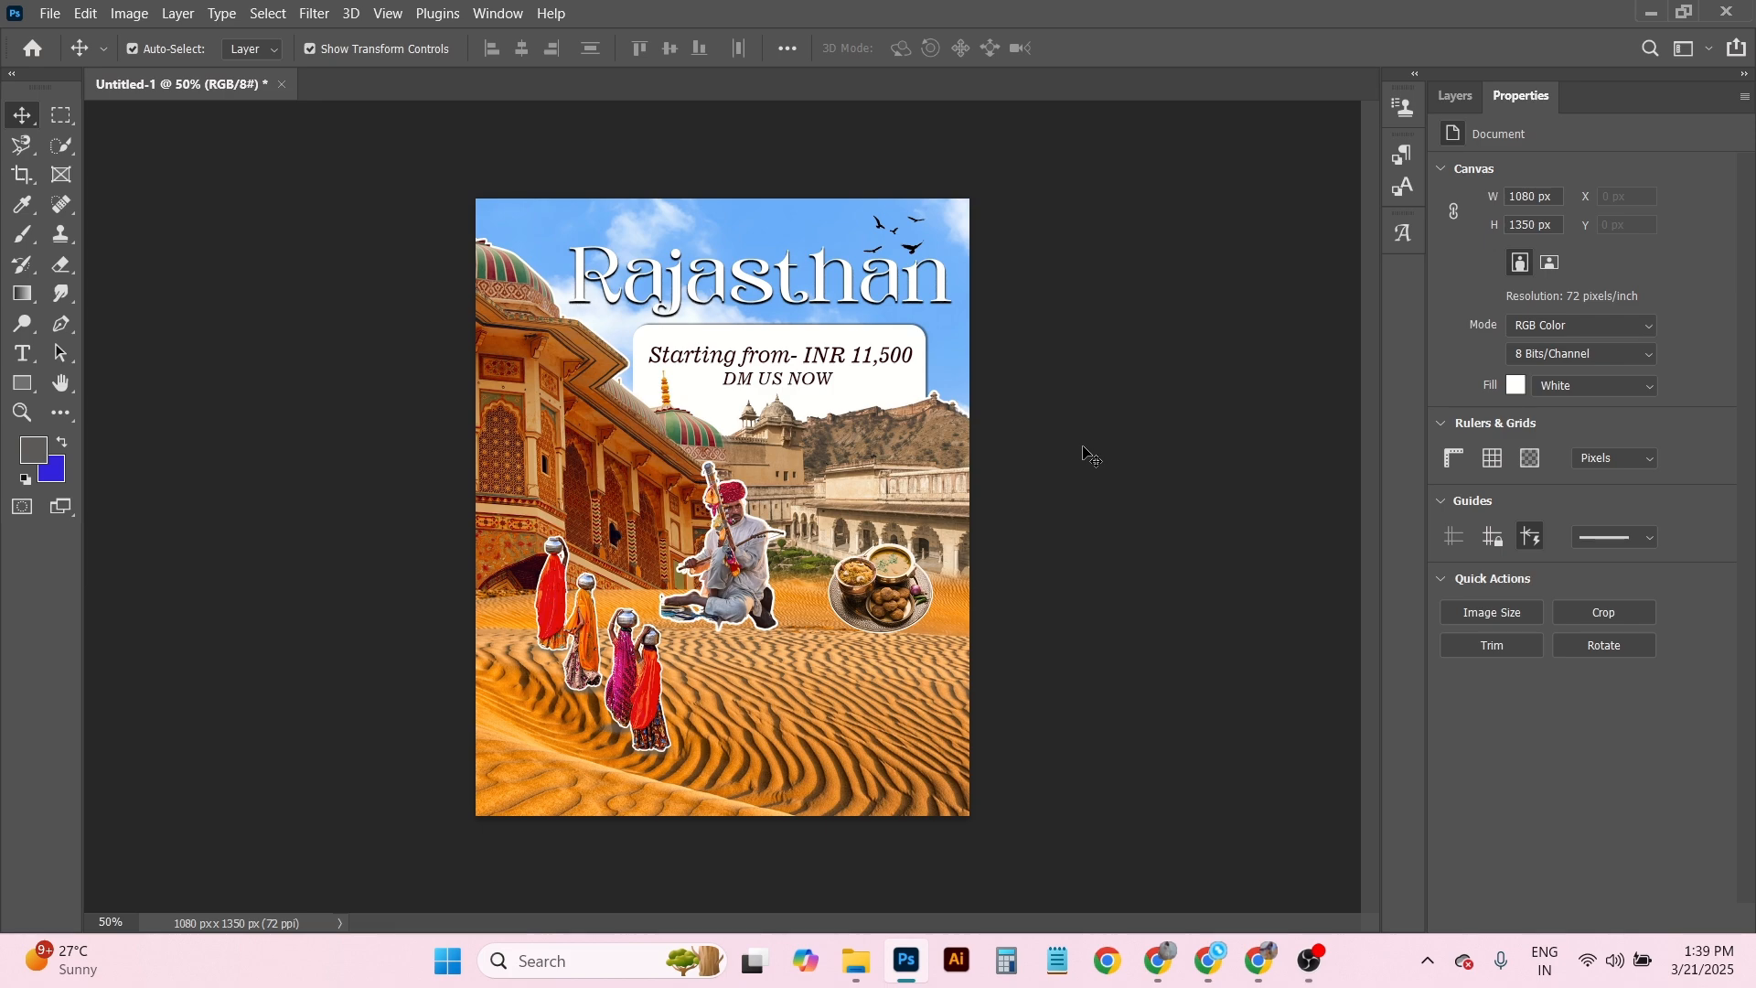